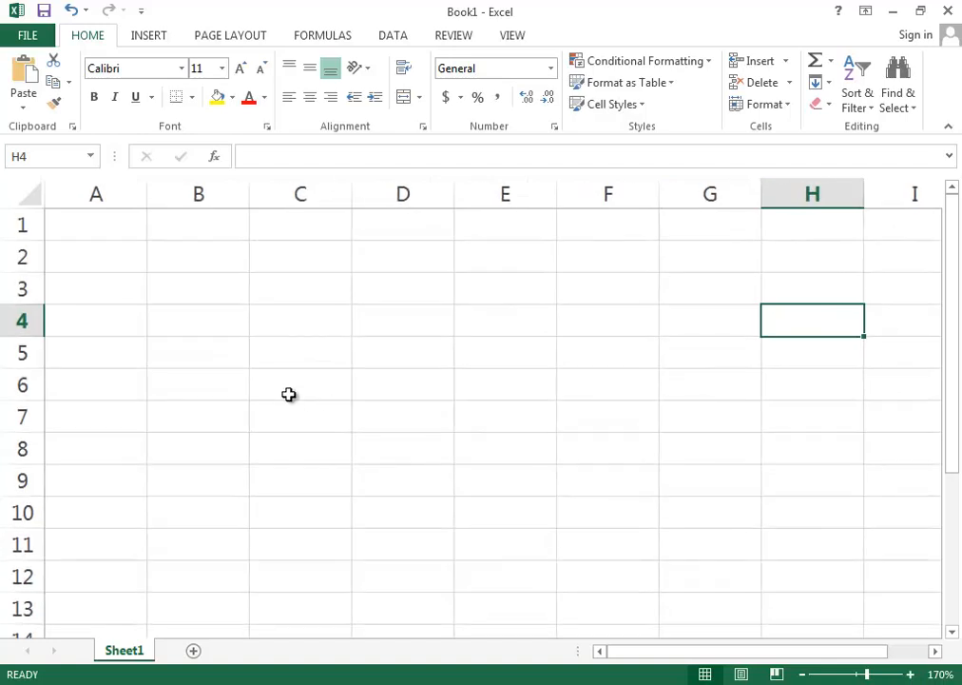
Step: Enter the values 25, 36 and 38 in cells B2, B3 and B4
left_click(232, 325)
left_click(209, 256)
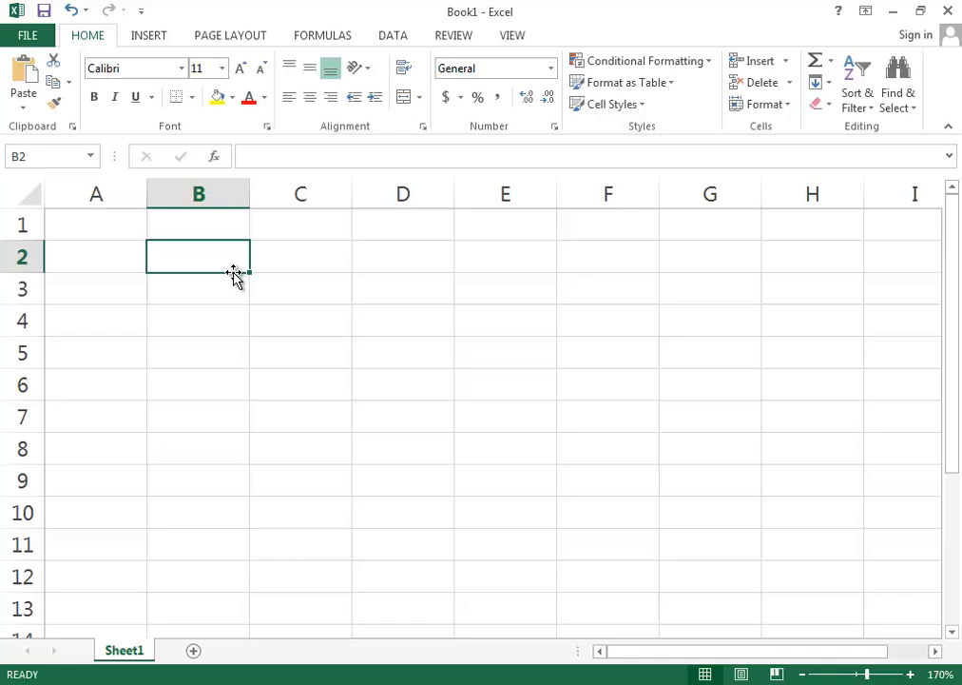
type("25")
key("Return")
type("36")
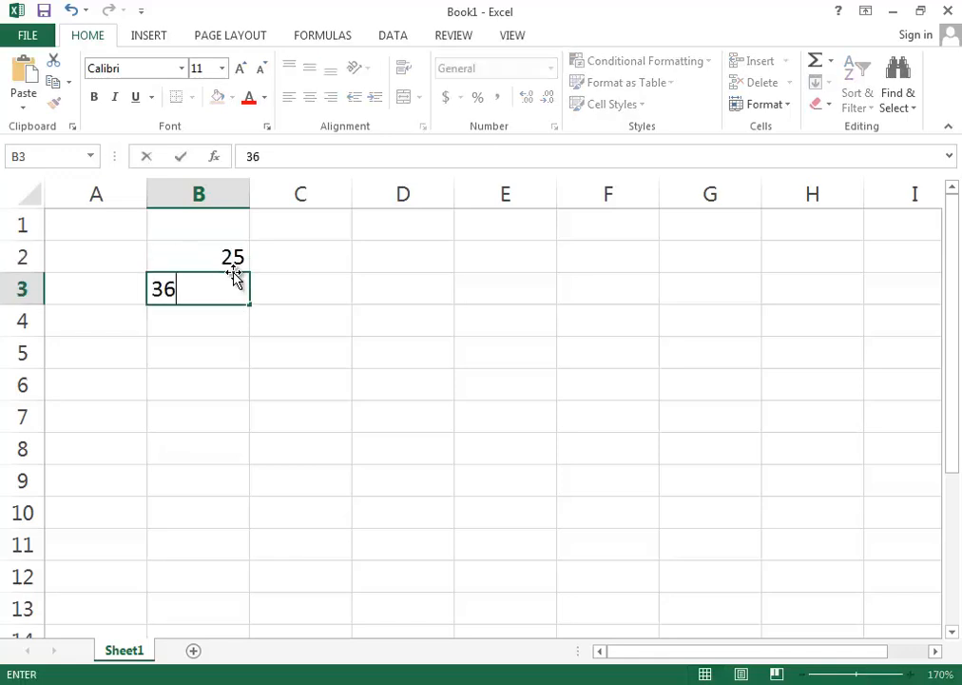
key("Return")
type("38")
key("Return")
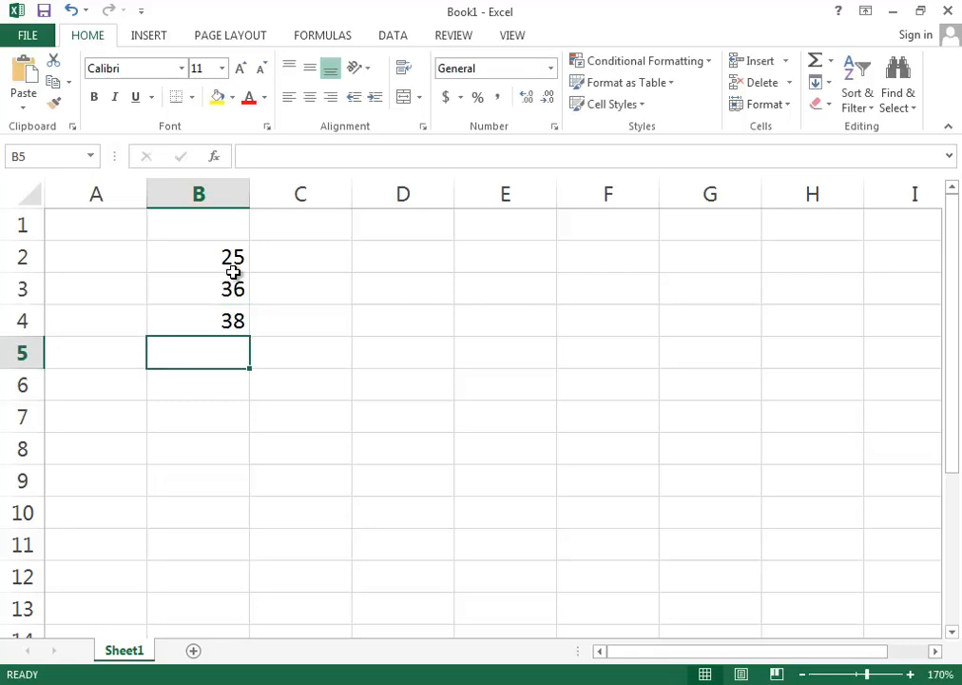
left_click_drag(222, 247, 225, 339)
left_click(225, 326)
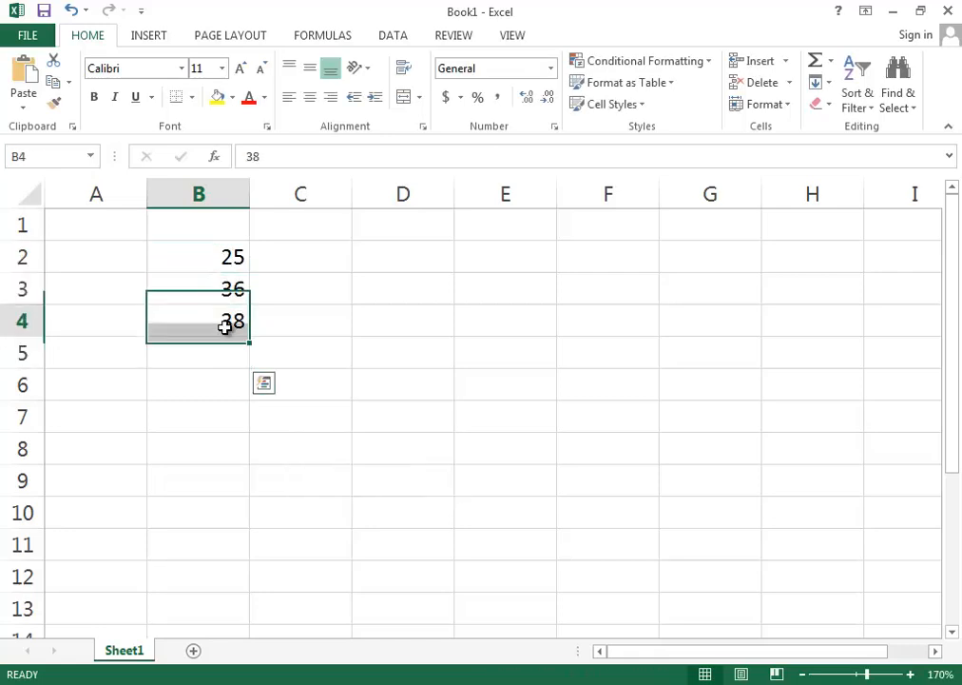
left_click(314, 365)
left_click(222, 366)
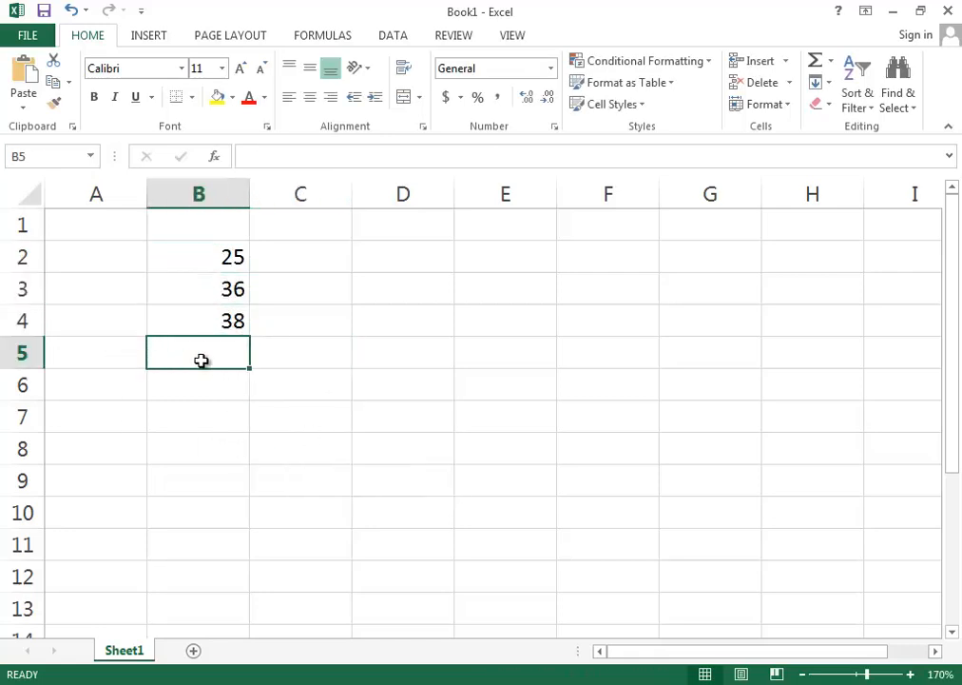
double_click(204, 361)
left_click(209, 405)
Step: Start an IF formula in cell B5 with the logical test B2>50
left_click(202, 360)
type("=")
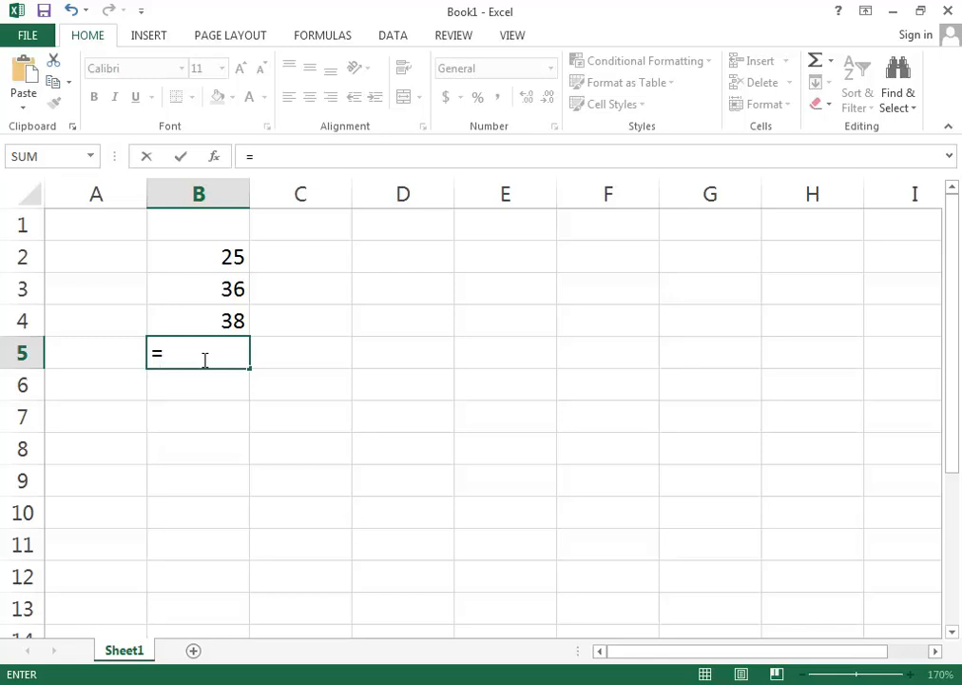
type("if")
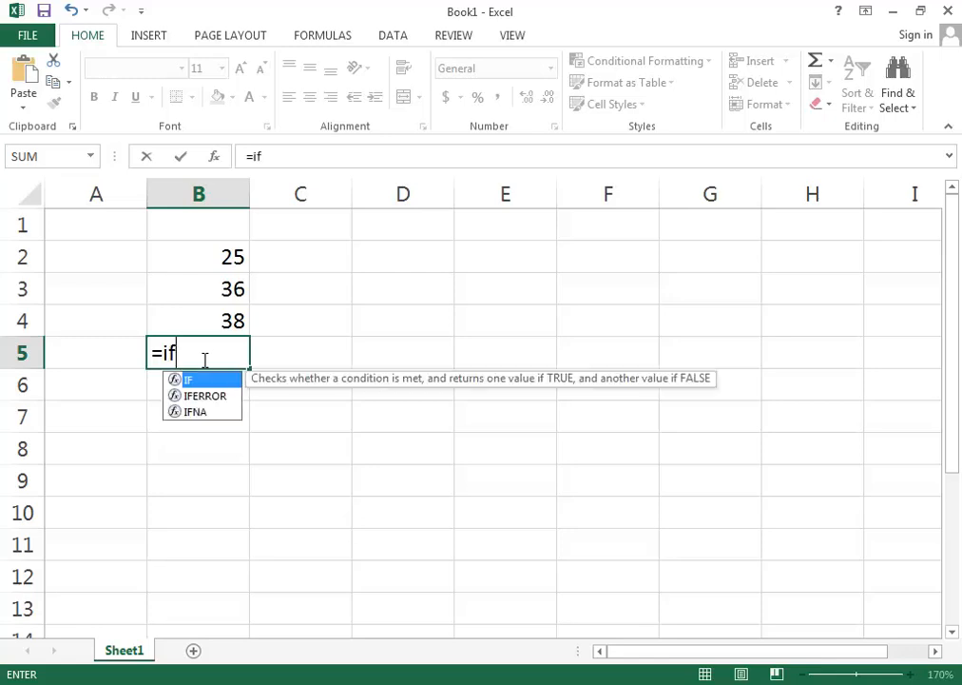
key("Tab")
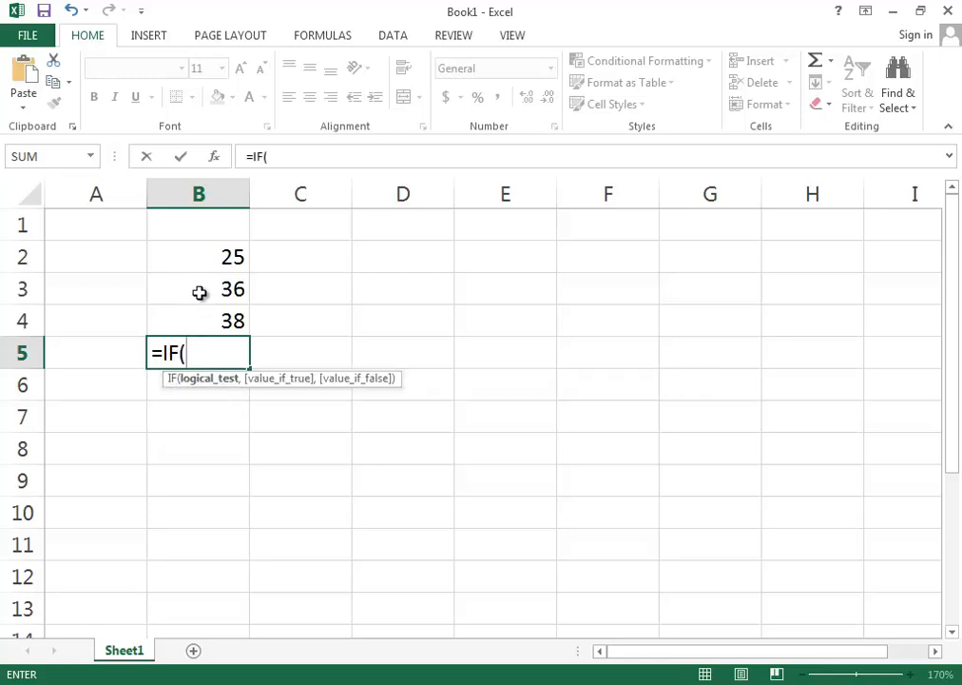
left_click(204, 255)
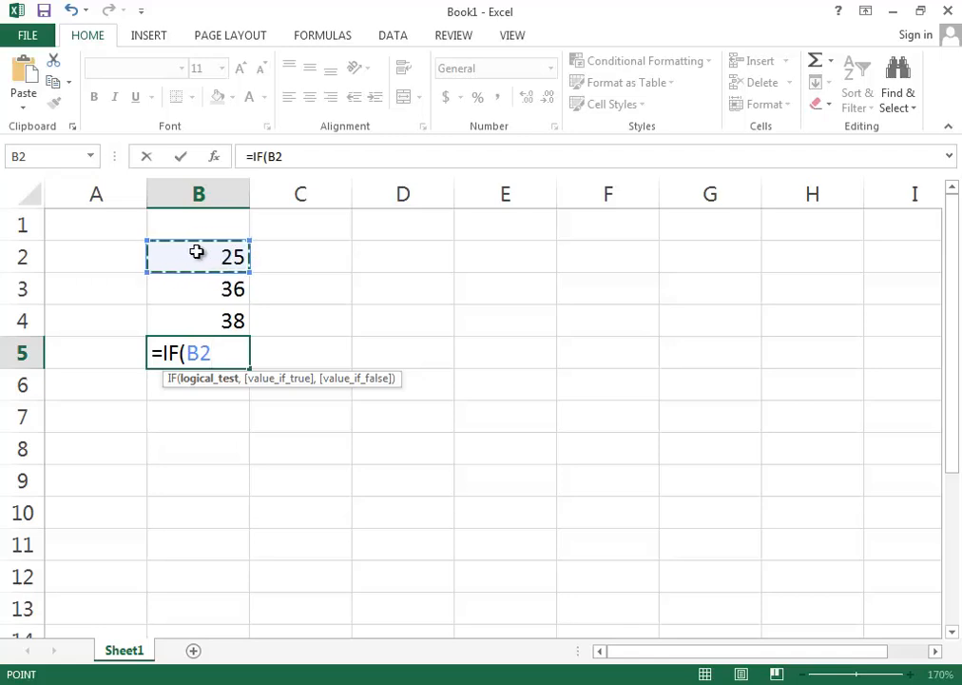
type(">")
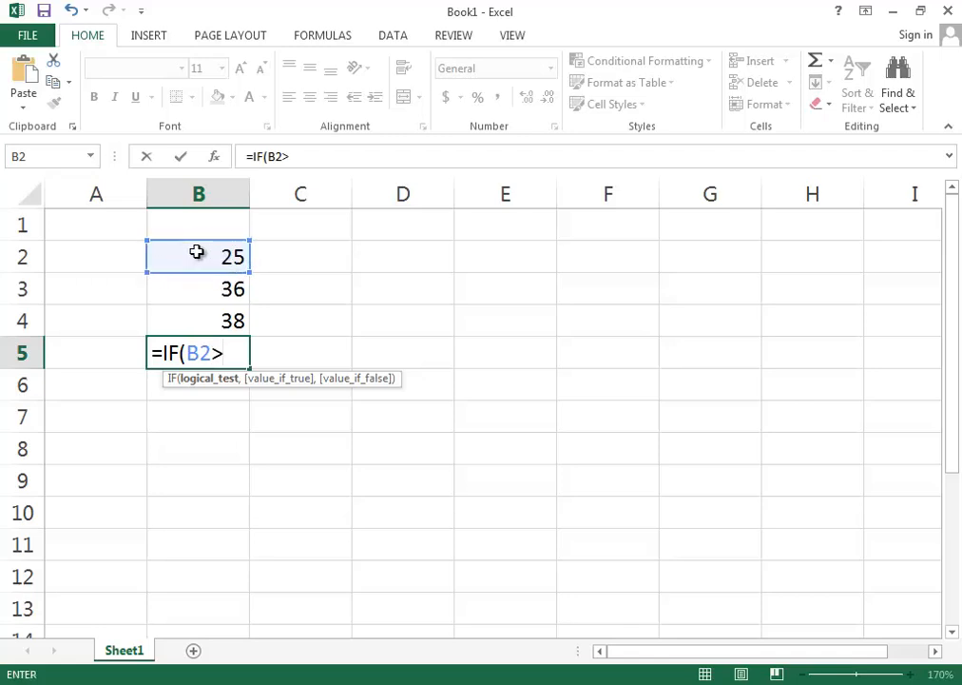
type("50,")
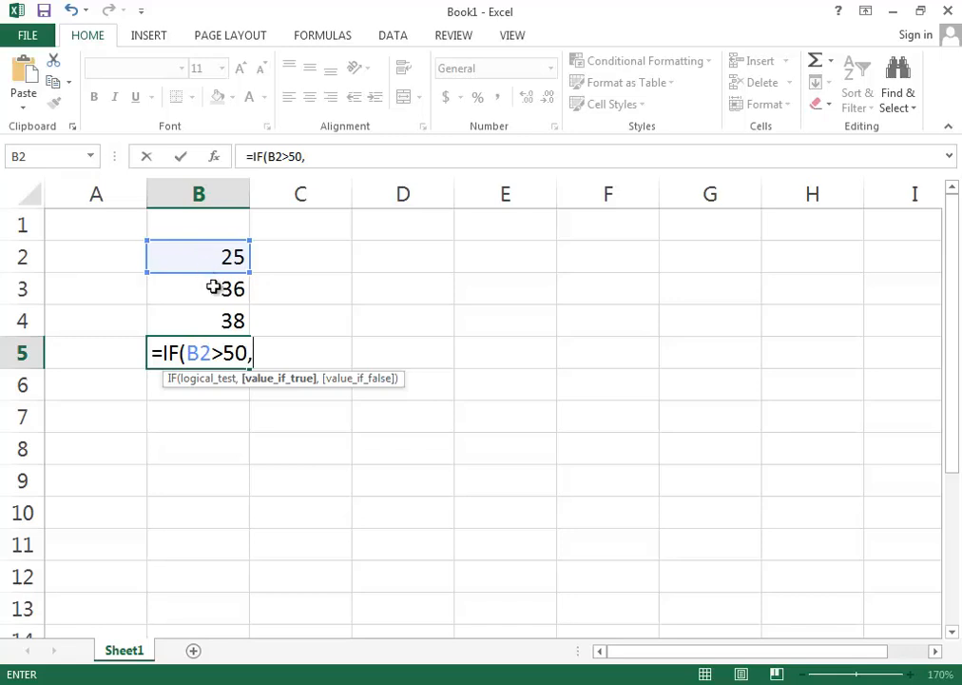
Step: Complete the IF formula in B5 with B3+B3 as the true value and B4 as the false value
left_click(214, 287)
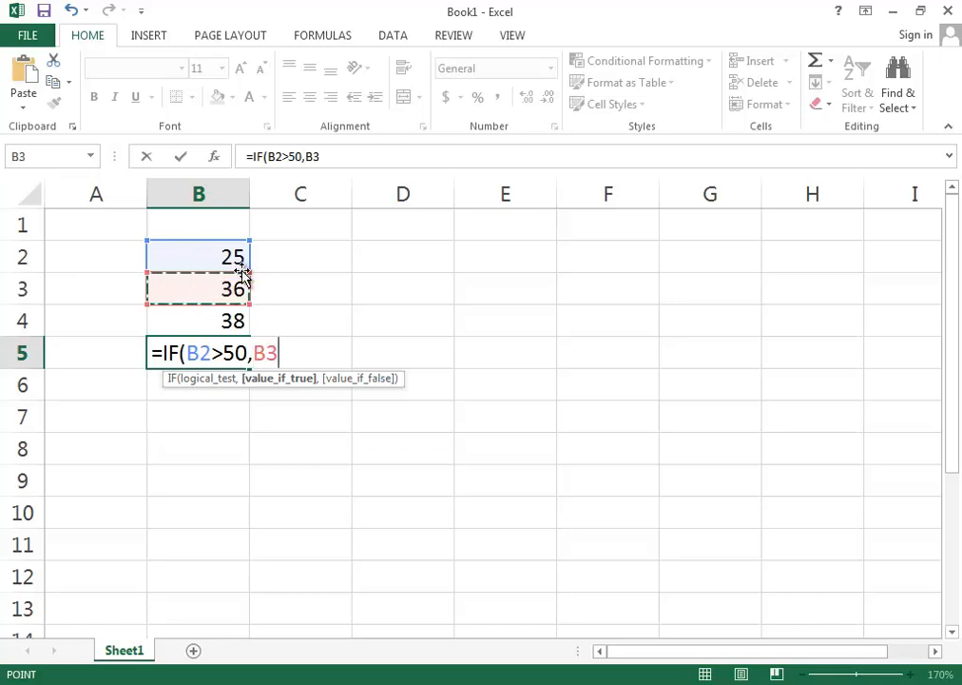
type("+")
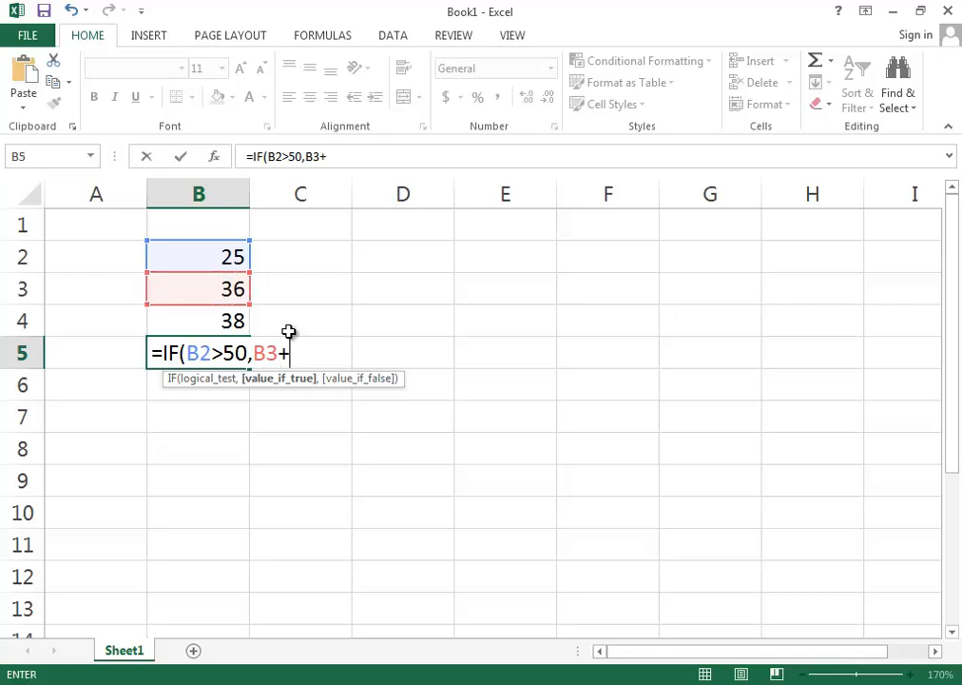
left_click(233, 293)
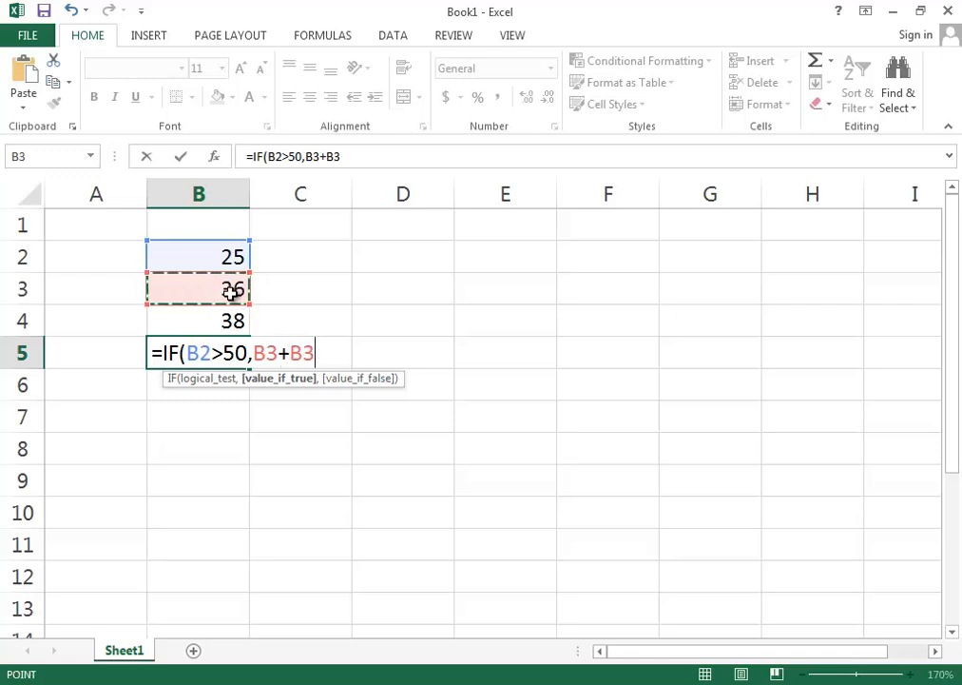
type(",")
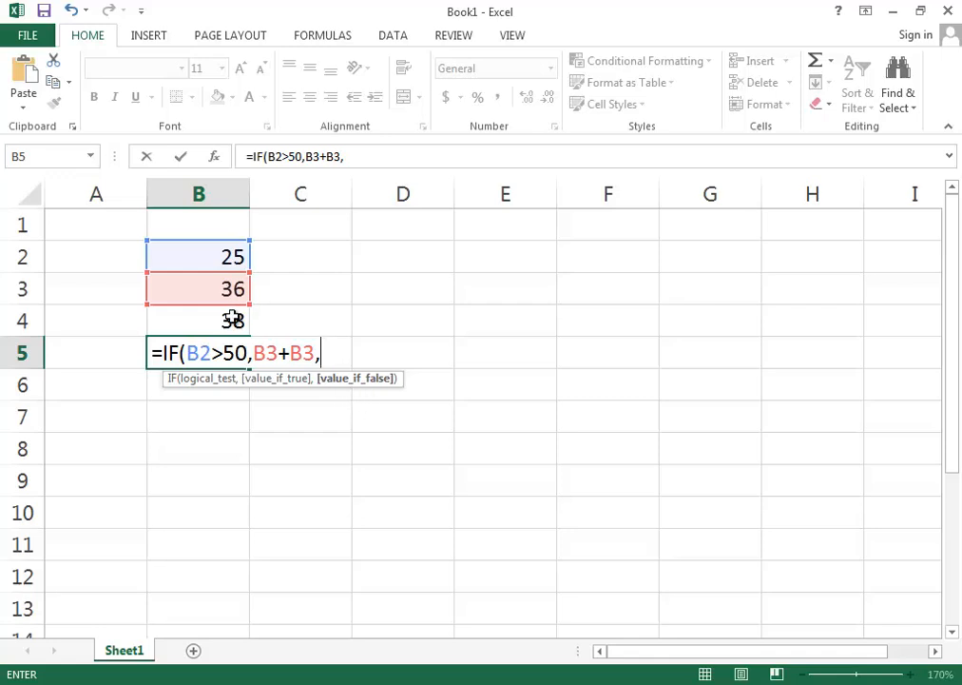
left_click(225, 258)
left_click(230, 326)
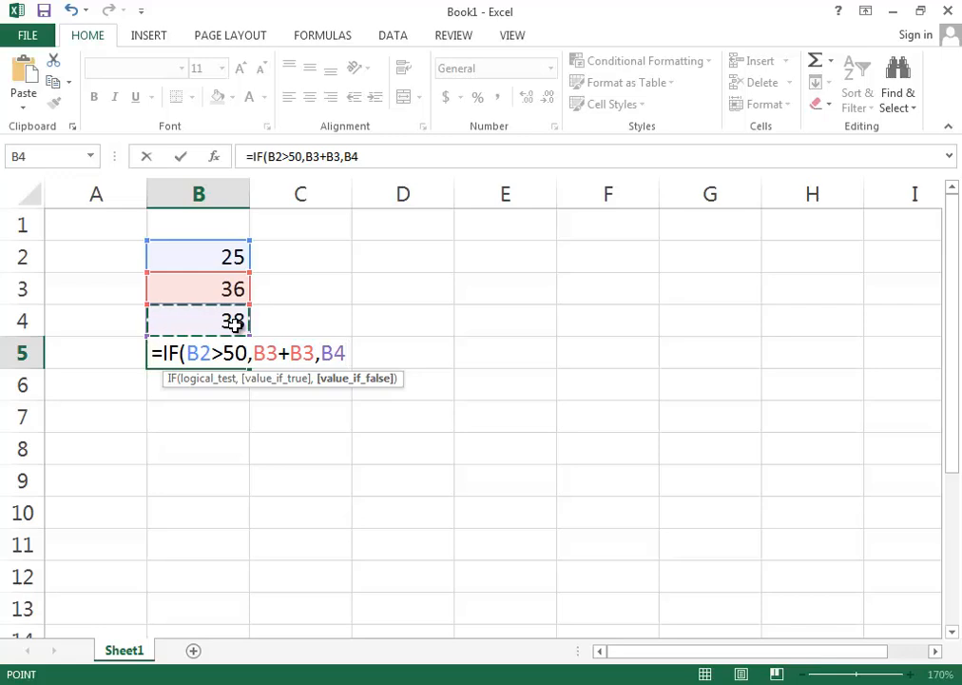
type(")")
key("ctrl+Return")
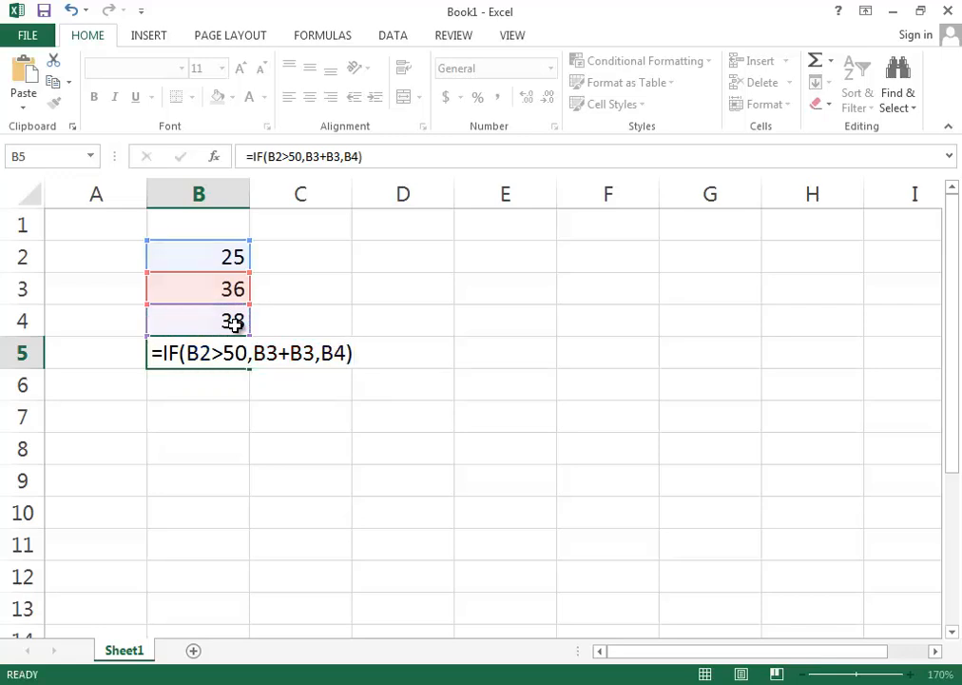
left_click(213, 259)
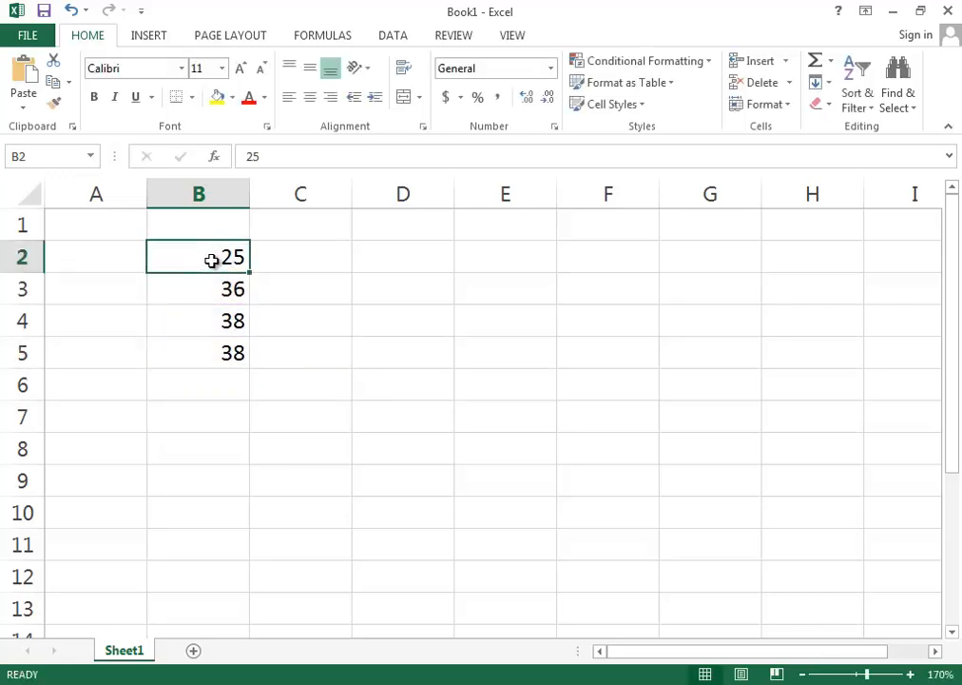
left_click(217, 357)
left_click(217, 264)
left_click(222, 325)
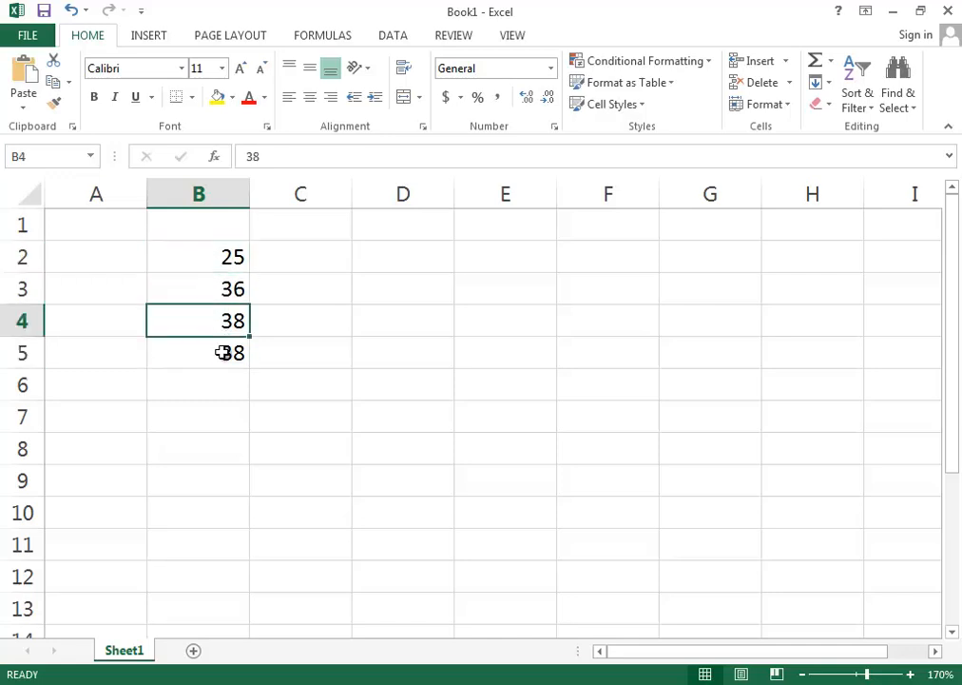
left_click(225, 355)
Step: Edit the IF formula in B5 so that its true value is B2+B3
double_click(203, 352)
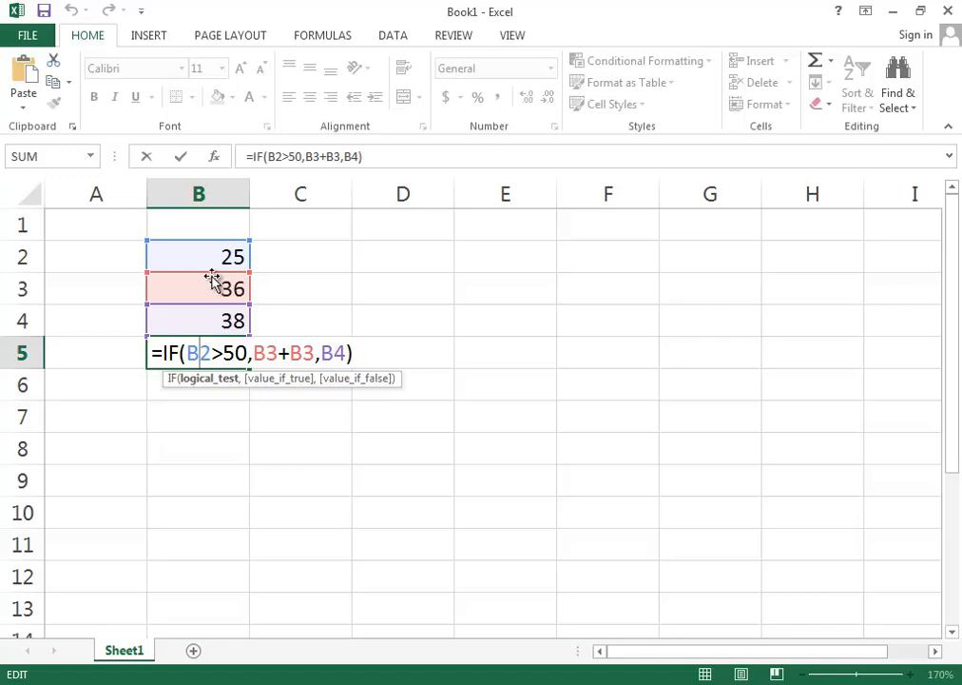
left_click(248, 353)
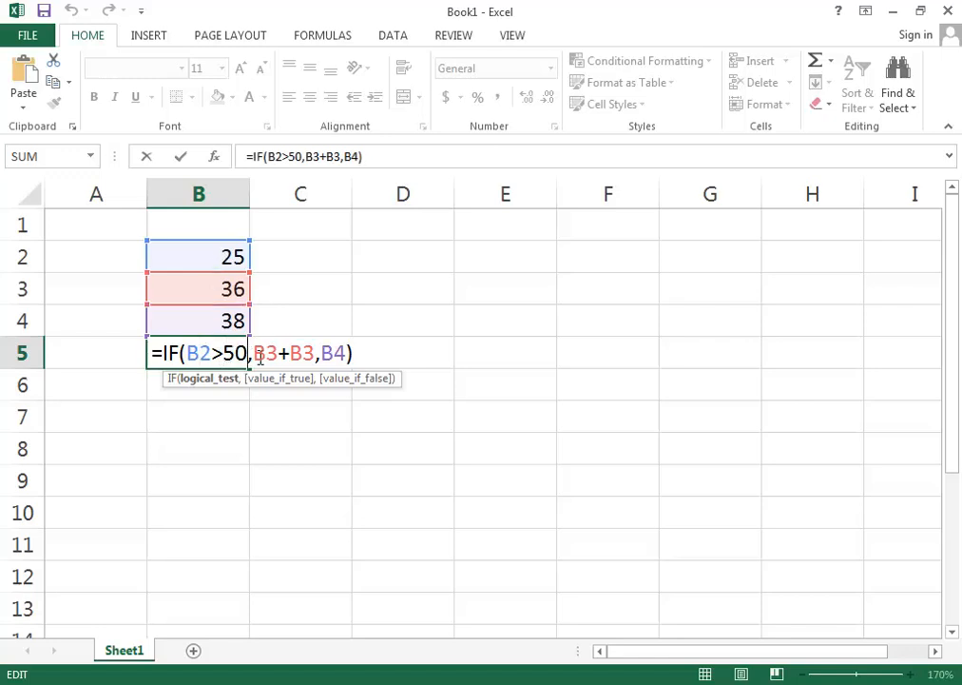
left_click_drag(258, 357, 303, 359)
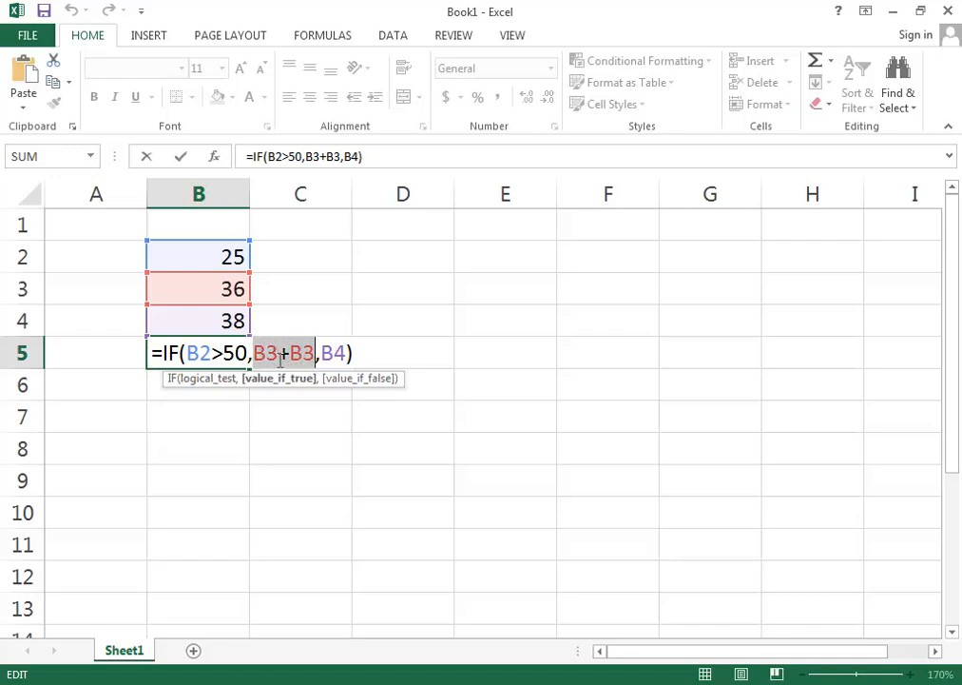
left_click(278, 355)
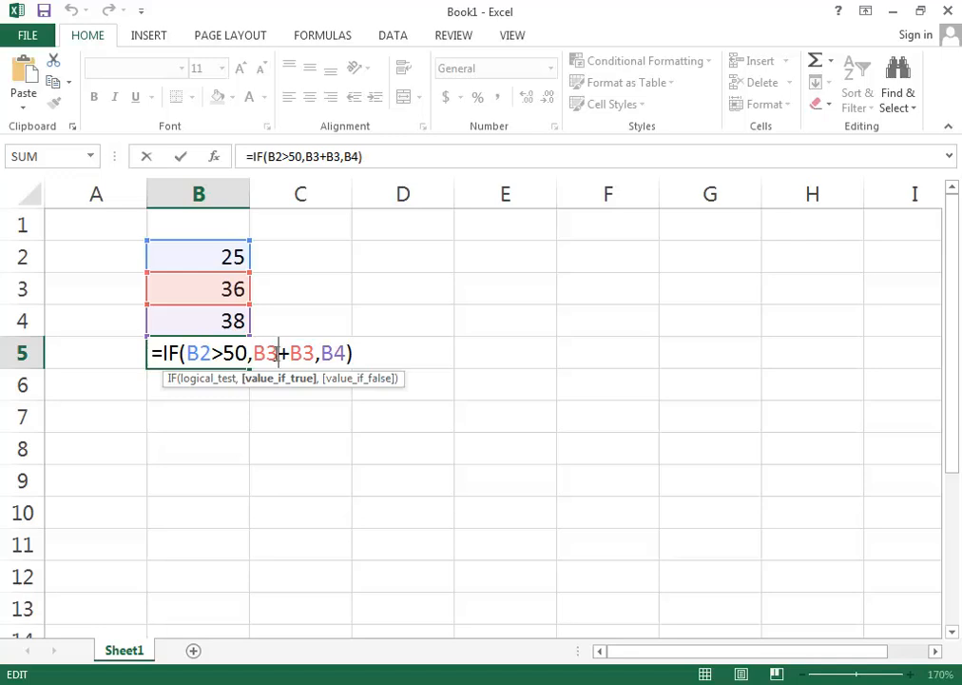
left_click_drag(279, 353, 253, 352)
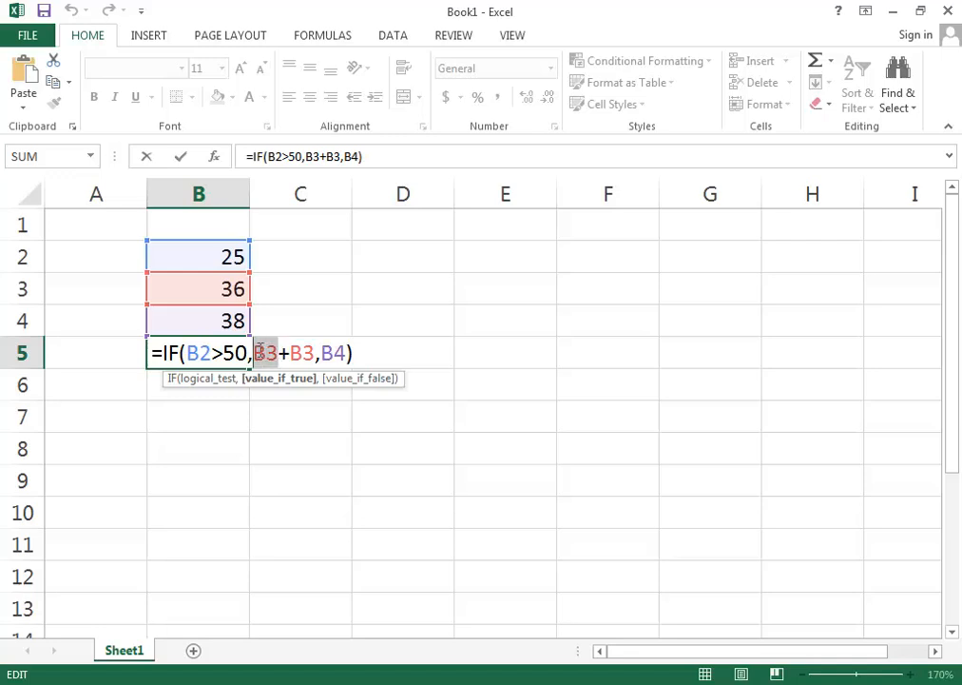
left_click(222, 255)
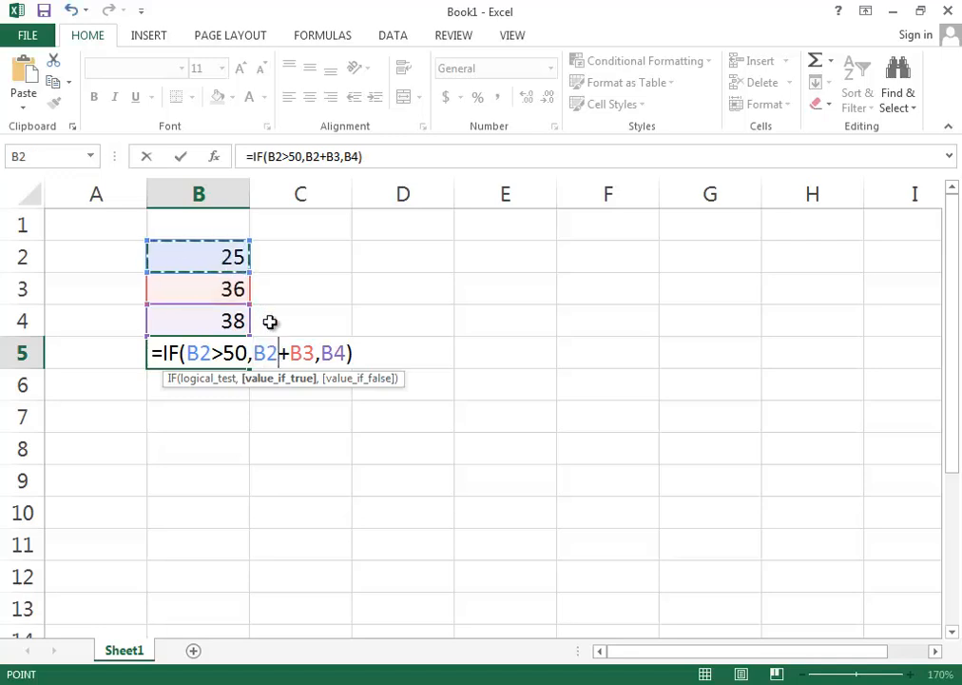
Step: Set the false value of the IF formula in B5 to B2+B4 and enter the formula
left_click(322, 353)
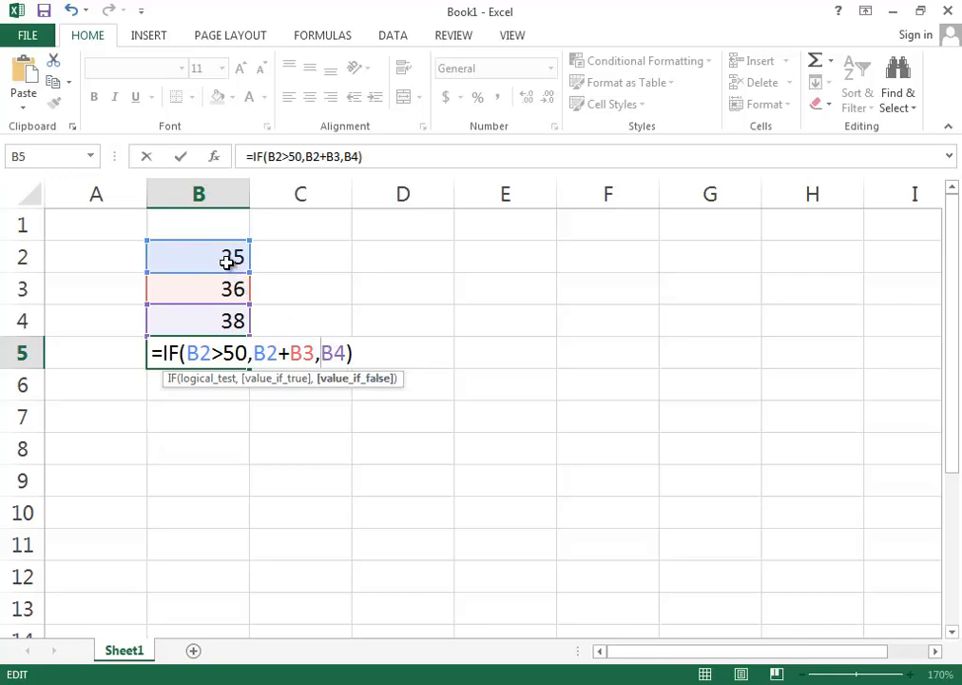
left_click(226, 261)
type("+B")
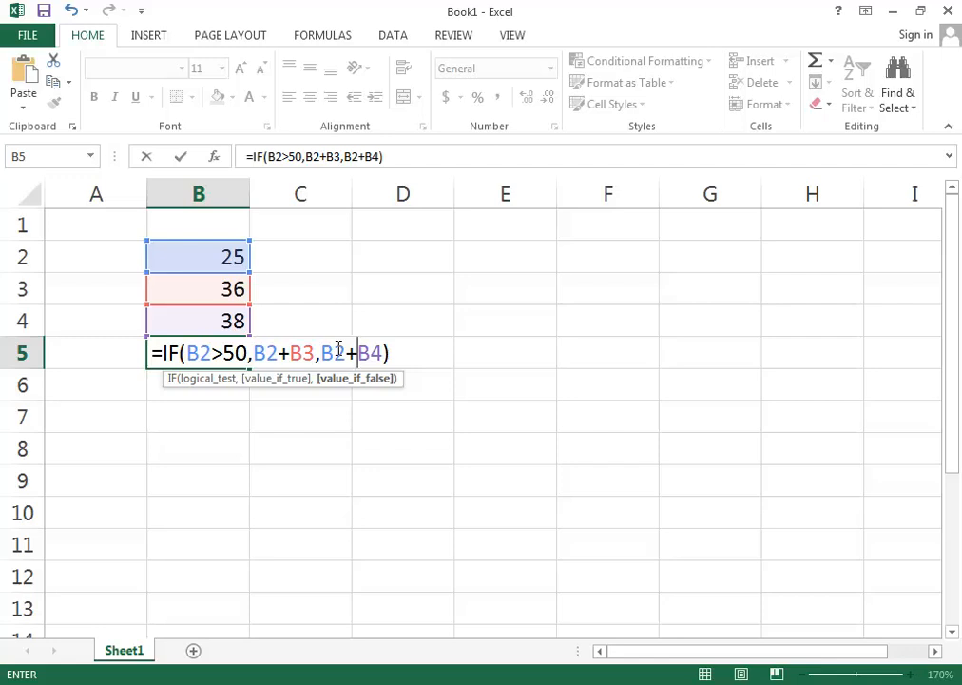
key("ctrl+Return")
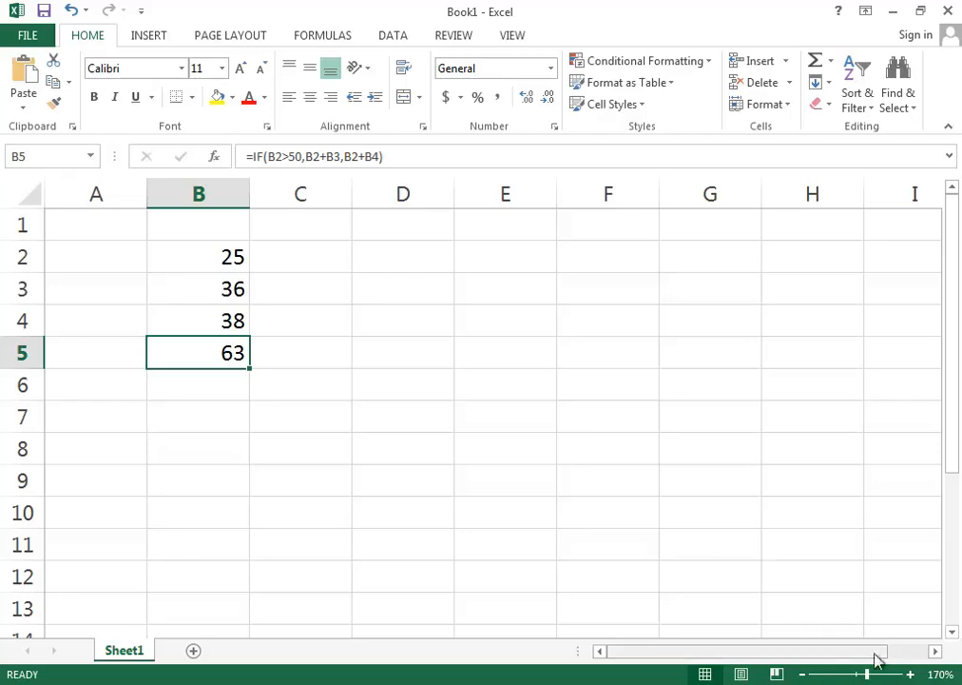
Step: Examine the values in B2:B5 and the complete IF formula in cell B5 at 240% zoom
left_click(910, 673)
left_click(910, 674)
left_click(910, 673)
left_click(910, 673)
left_click(910, 674)
left_click(910, 674)
left_click(910, 673)
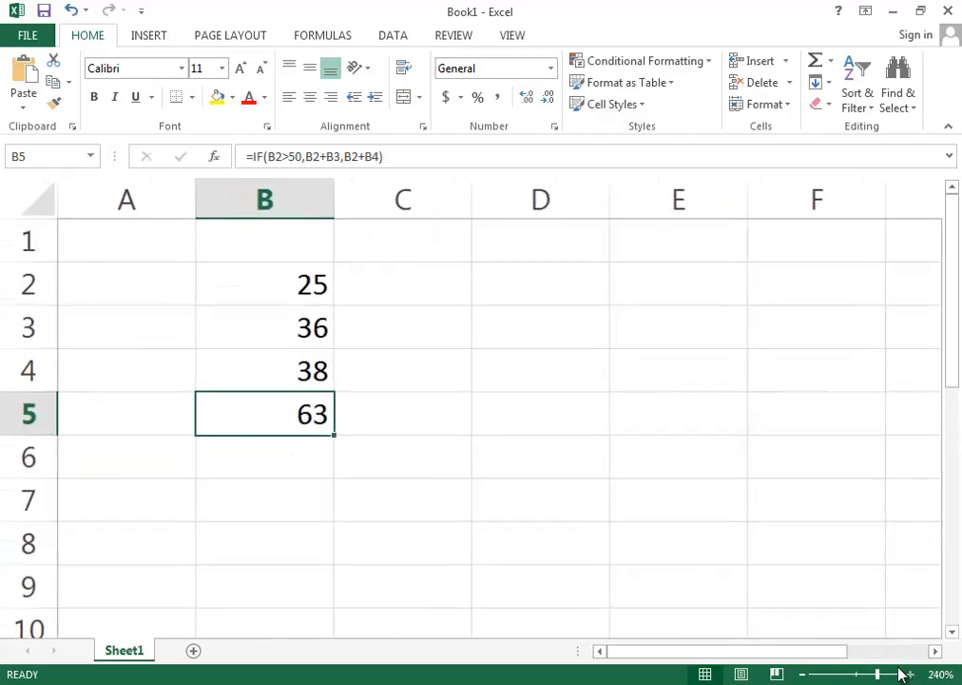
left_click_drag(317, 287, 328, 421)
left_click(302, 418)
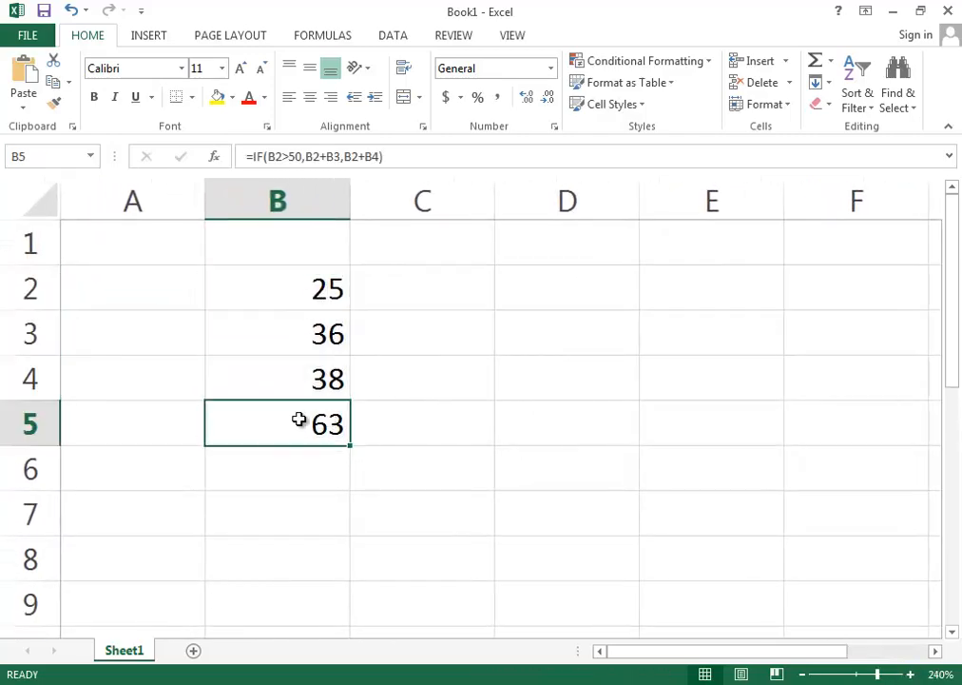
double_click(329, 423)
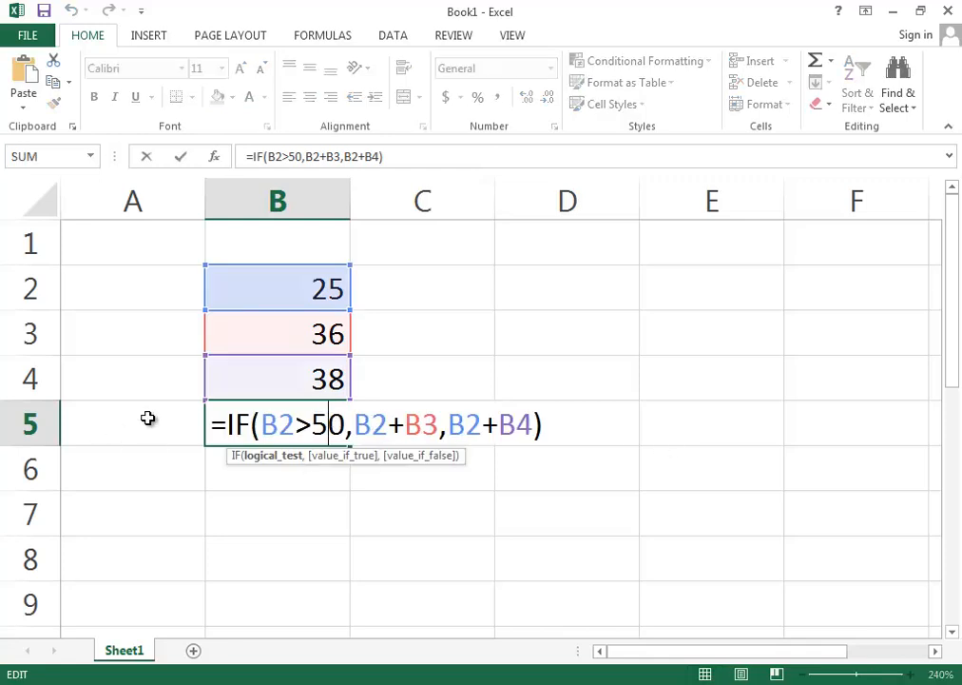
left_click_drag(218, 424, 563, 425)
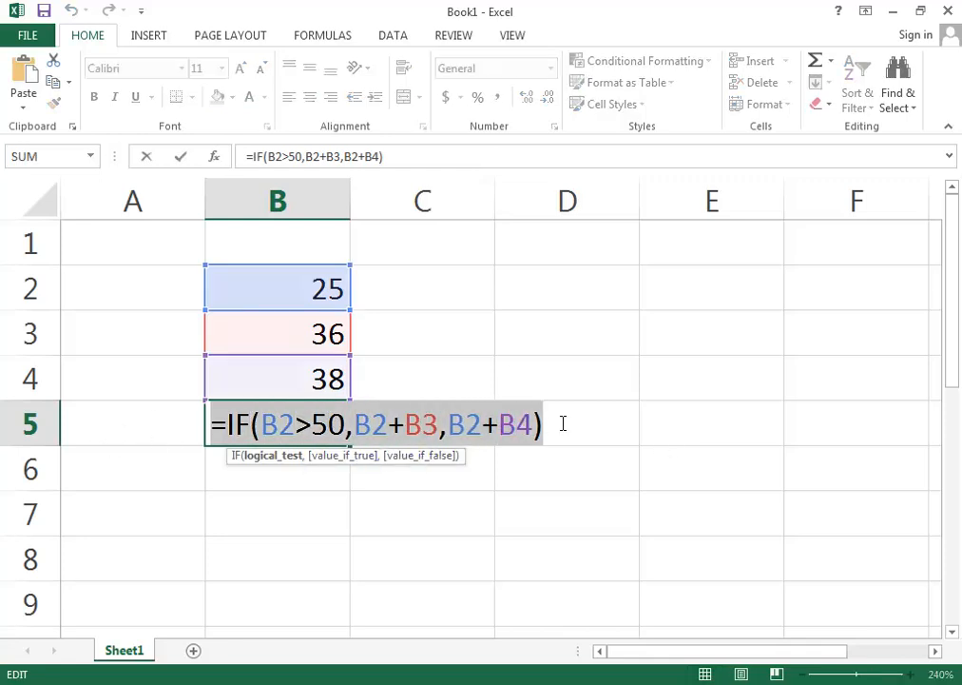
left_click(545, 426)
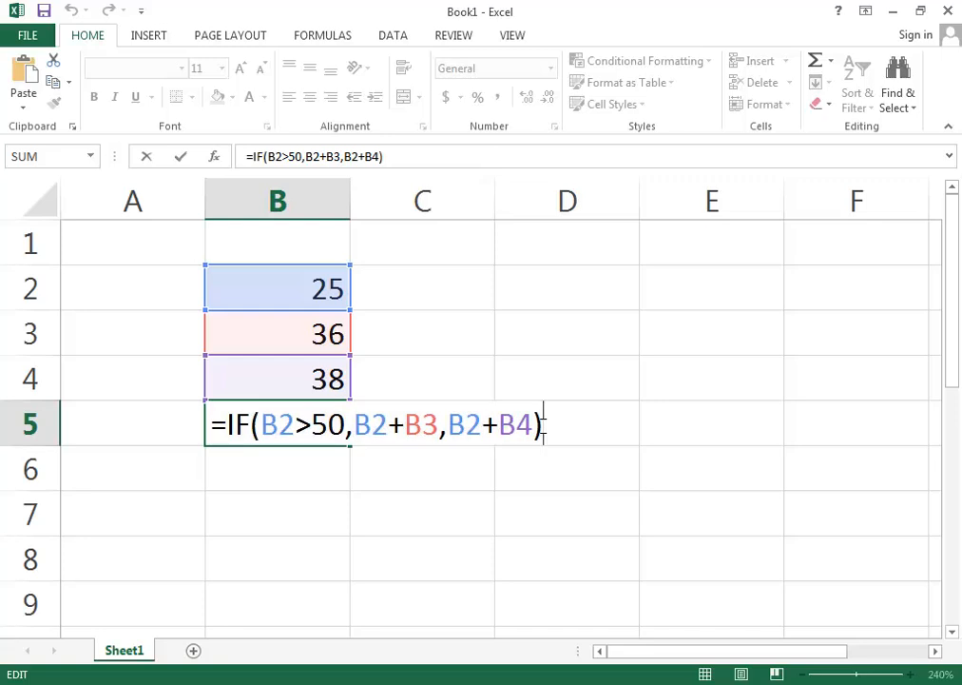
key("ctrl+Return")
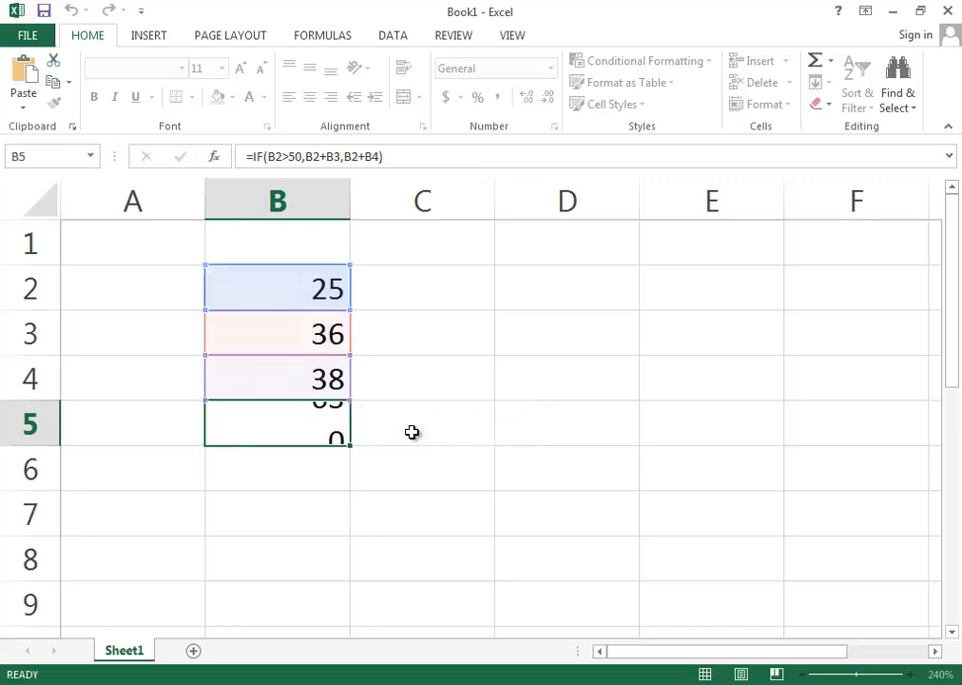
left_click(341, 297)
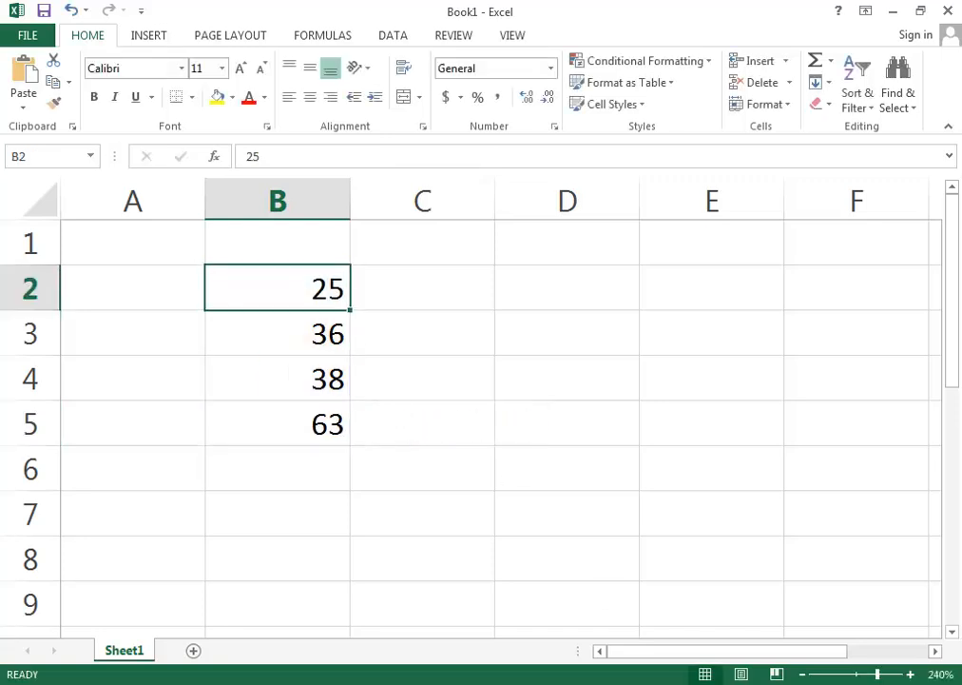
Step: Set B2 to 2 to test the IF formula with a value below 50
type("2")
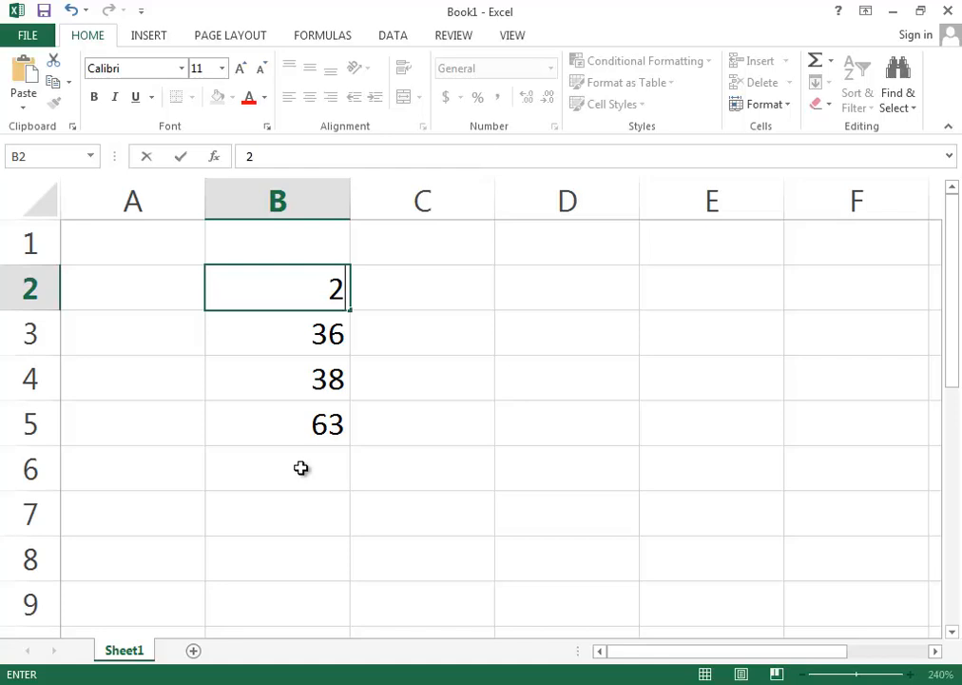
key("Return")
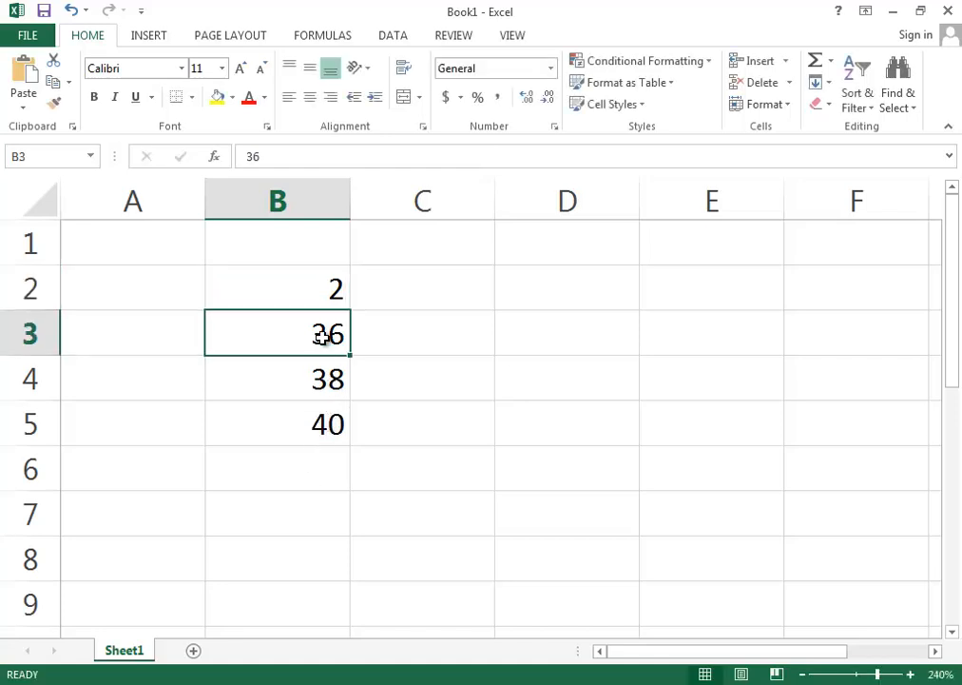
Step: Compare the values in B2 and B4, and check the IF formula in B5 without changing it
left_click(335, 379)
left_click(317, 294)
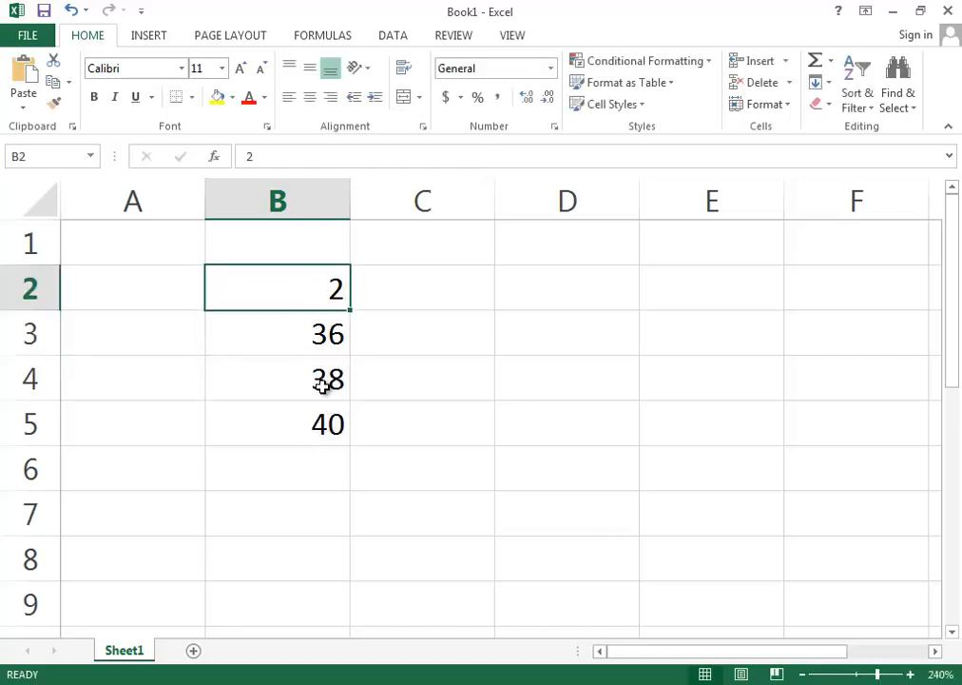
left_click(326, 378)
left_click(320, 290)
left_click(322, 385)
left_click(314, 294)
left_click(314, 372)
left_click(313, 291)
left_click(323, 380)
left_click(318, 293)
left_click(315, 378)
left_click(313, 291)
left_click(314, 373)
left_click(316, 291)
left_click(333, 428)
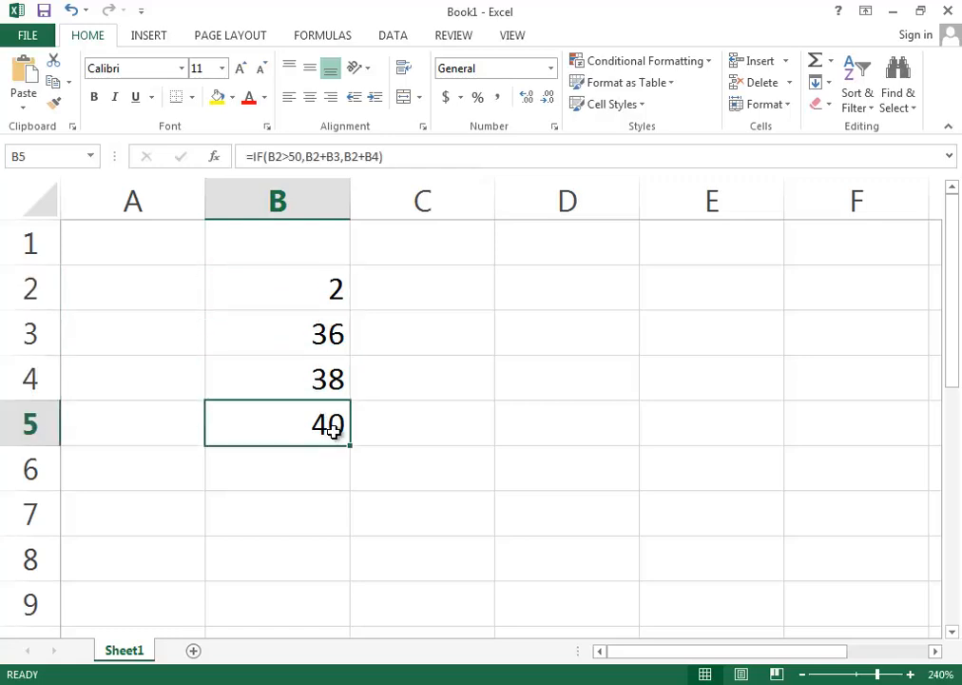
double_click(328, 425)
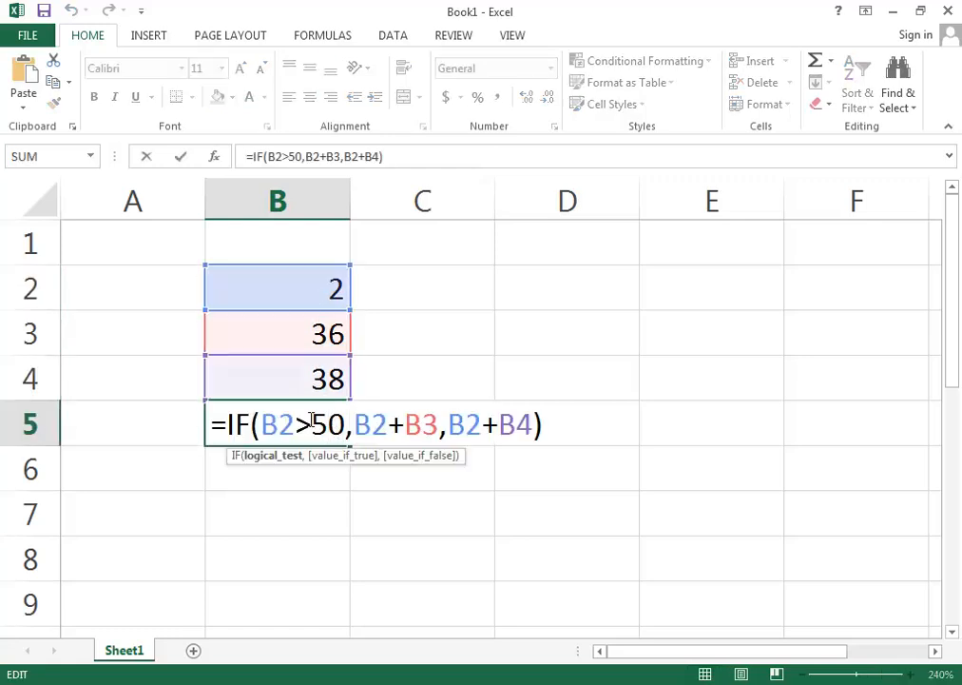
key("Escape")
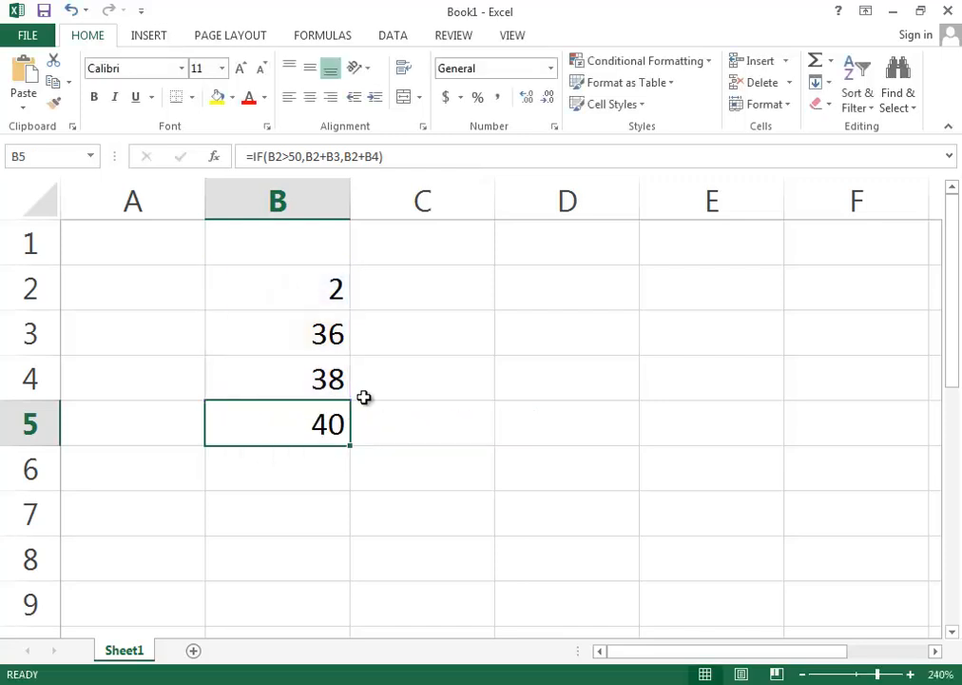
Step: Set B2 to 30 to test the IF formula with another value below 50
left_click(297, 296)
type("30")
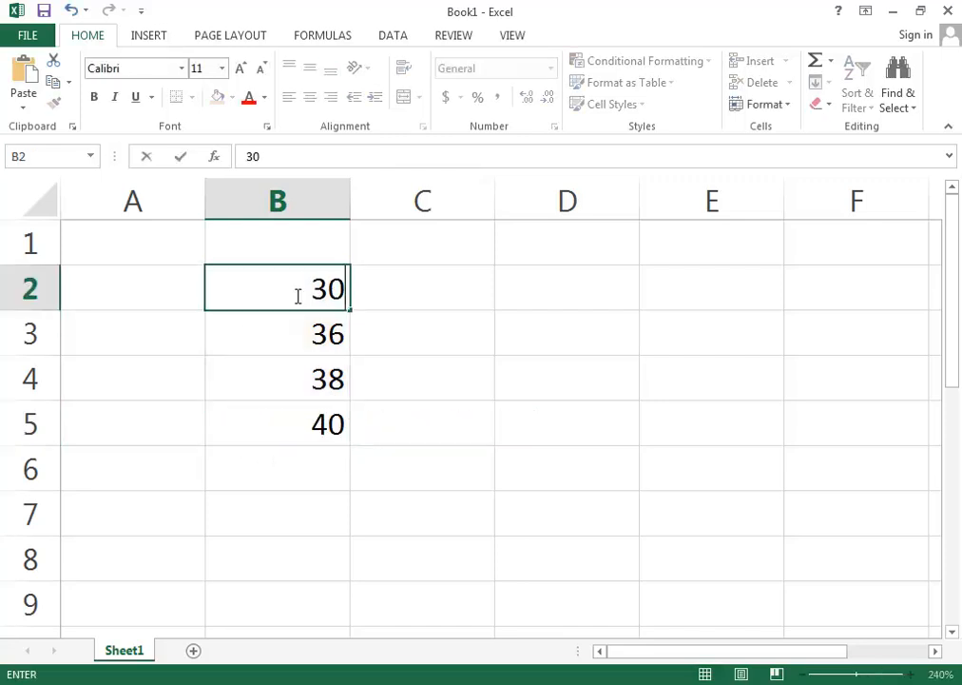
key("Return")
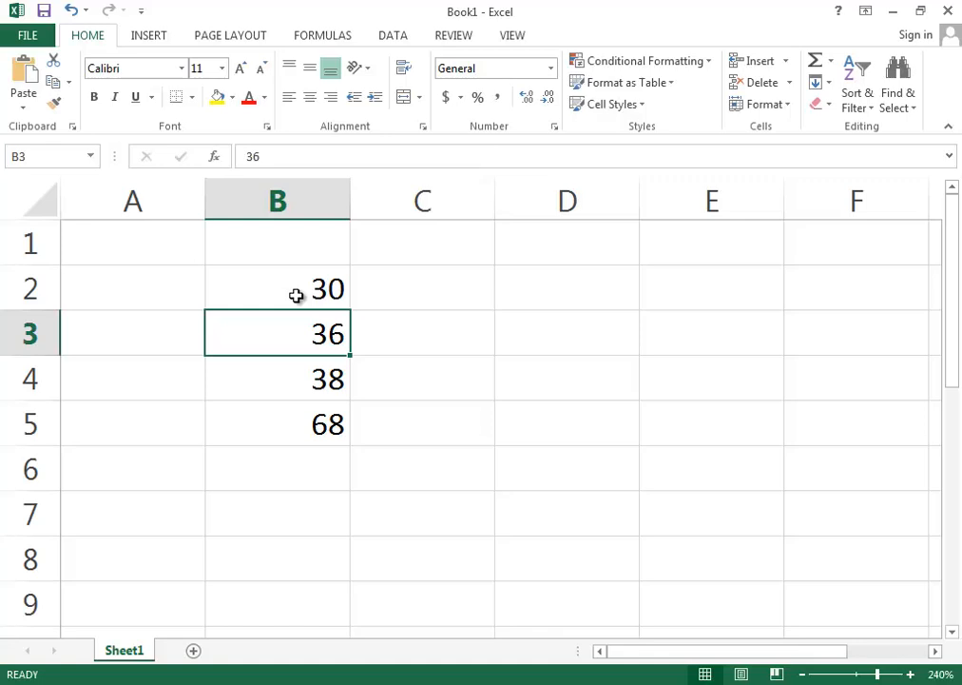
left_click(444, 684)
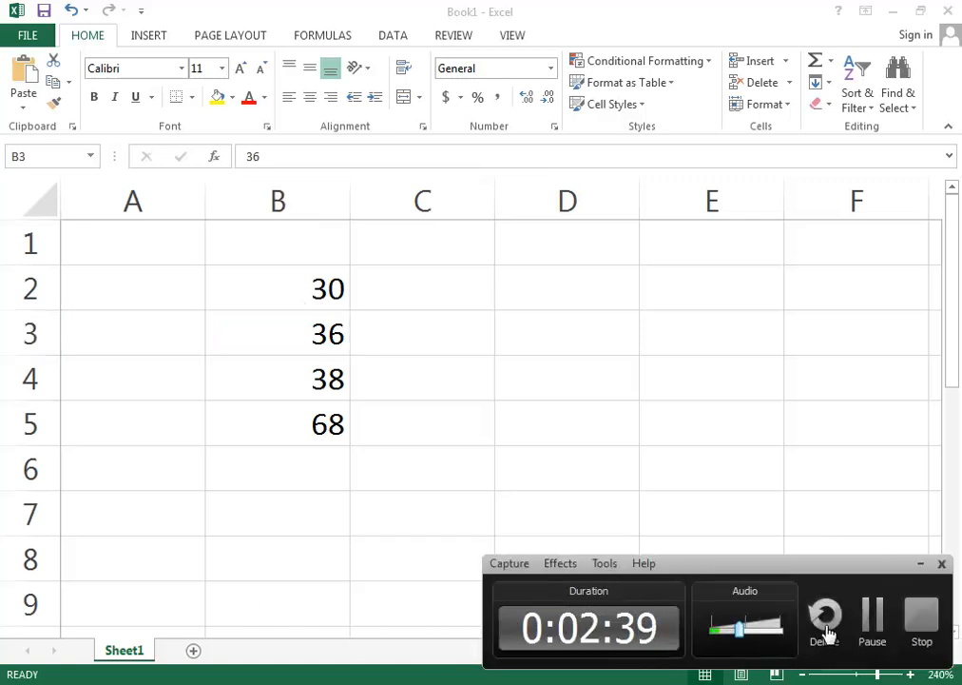
left_click(921, 564)
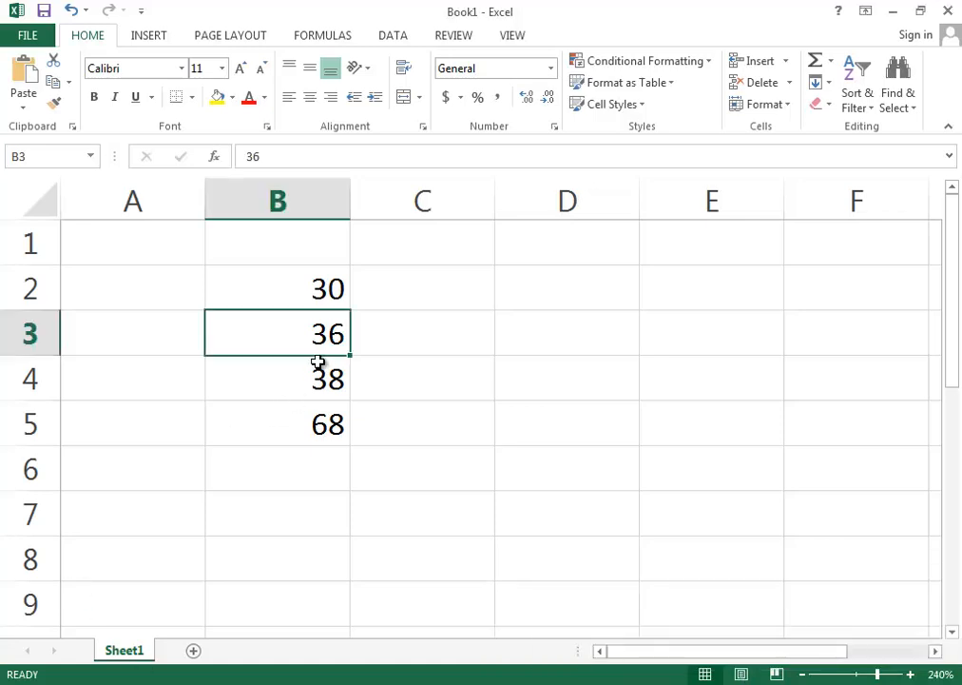
Step: Examine the values in B2 and B3 and the IF formula's result in B5
left_click(317, 285)
left_click(319, 423)
left_click(323, 329)
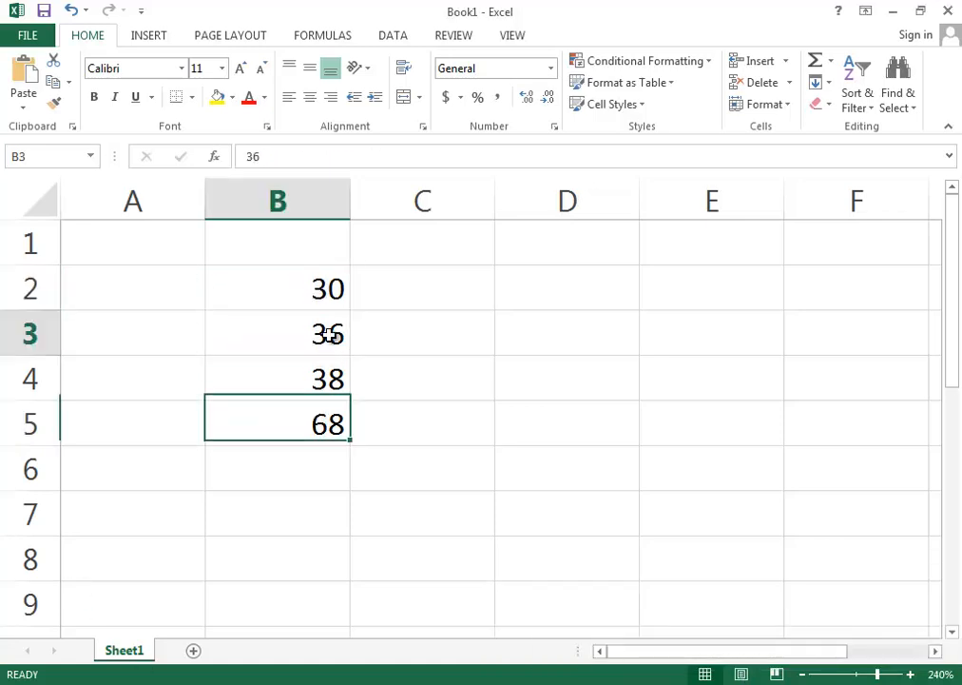
left_click(320, 288)
left_click(322, 323)
left_click(329, 300)
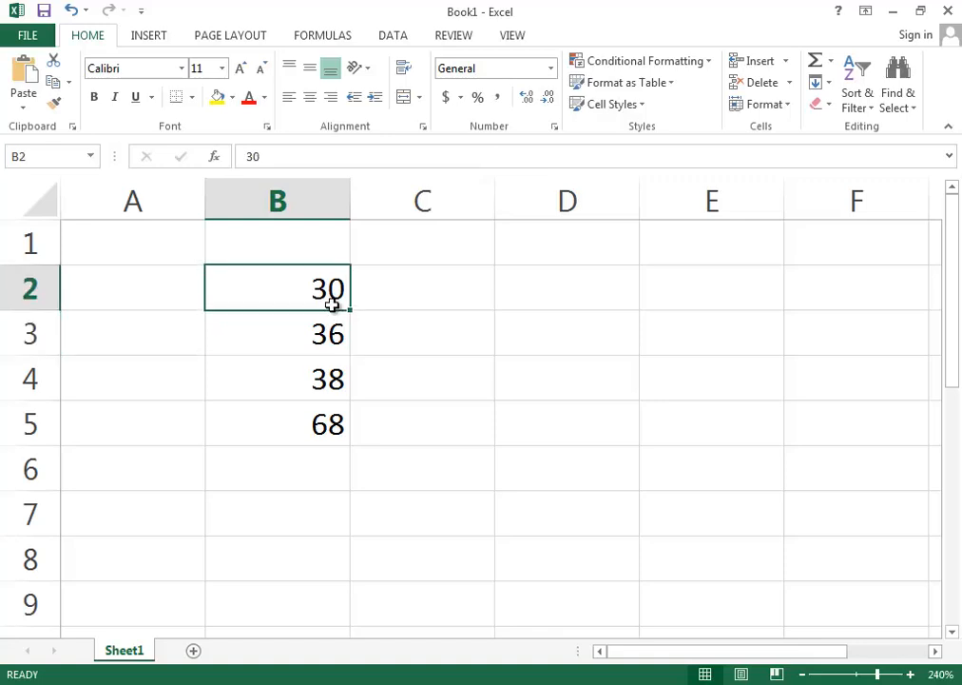
left_click(334, 333)
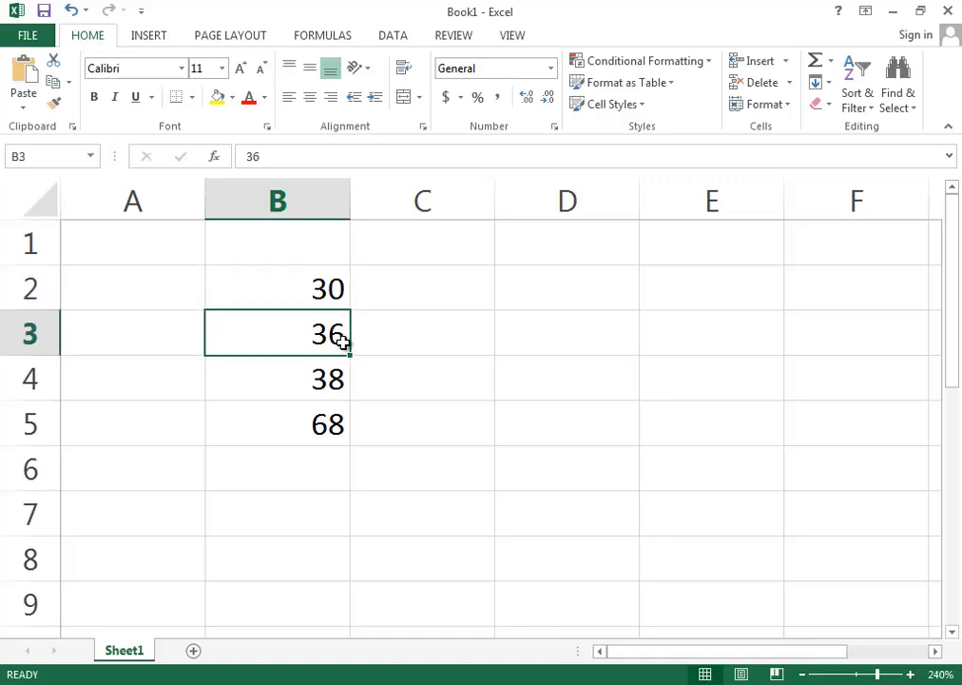
Step: Clear the contents of the range B2:B5
left_click_drag(317, 286, 313, 438)
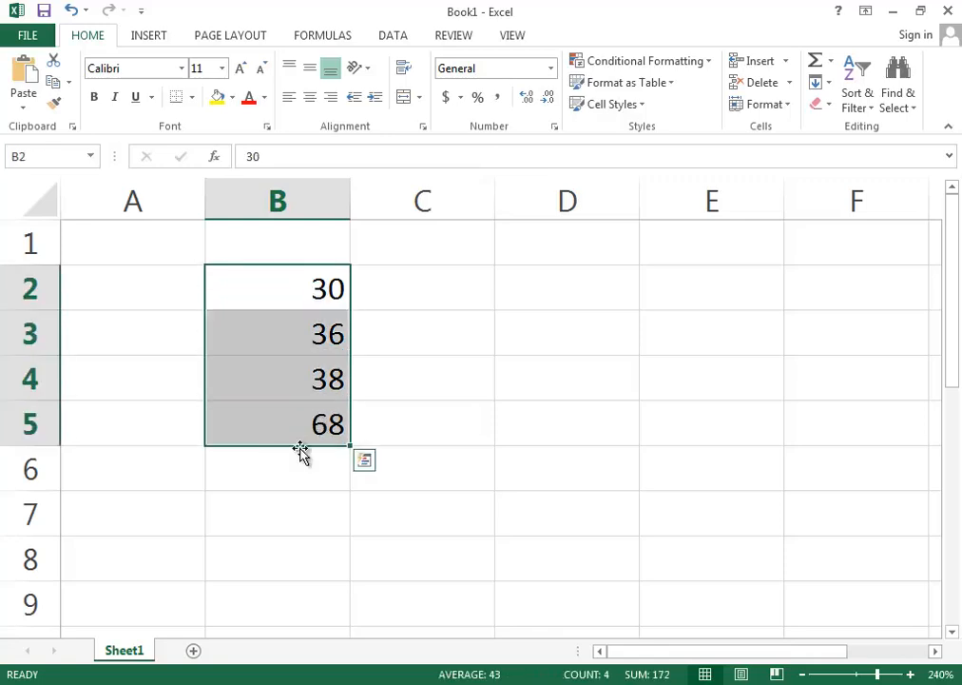
key("Delete")
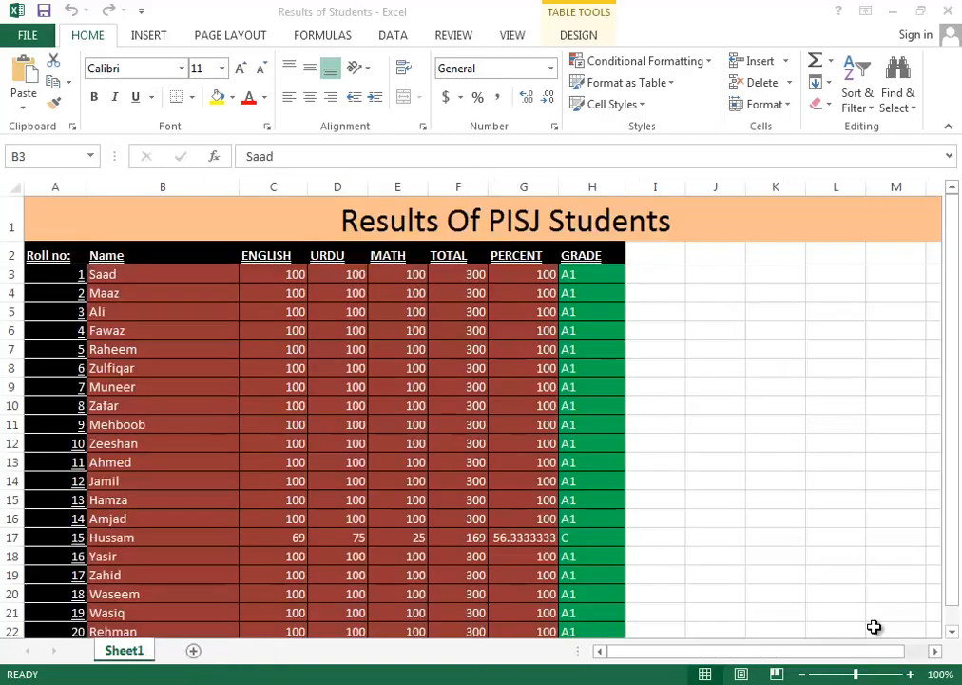
Step: In the Results of Students workbook, examine the first student's ENGLISH, URDU and MATH marks and the TOTAL and PERCENT formulas
left_click(468, 237)
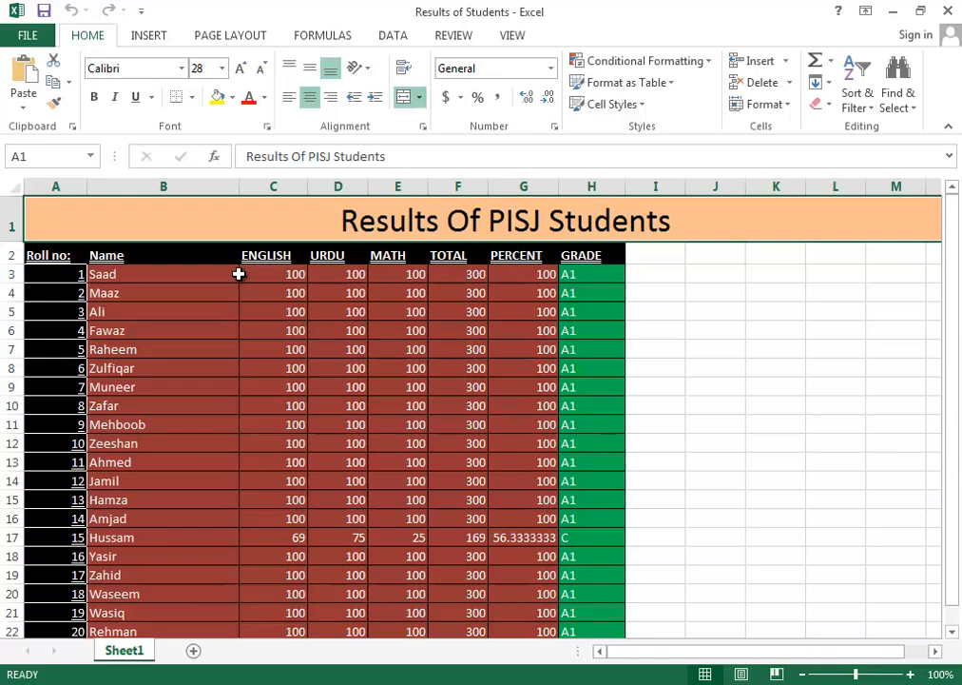
left_click(293, 272)
left_click(549, 285)
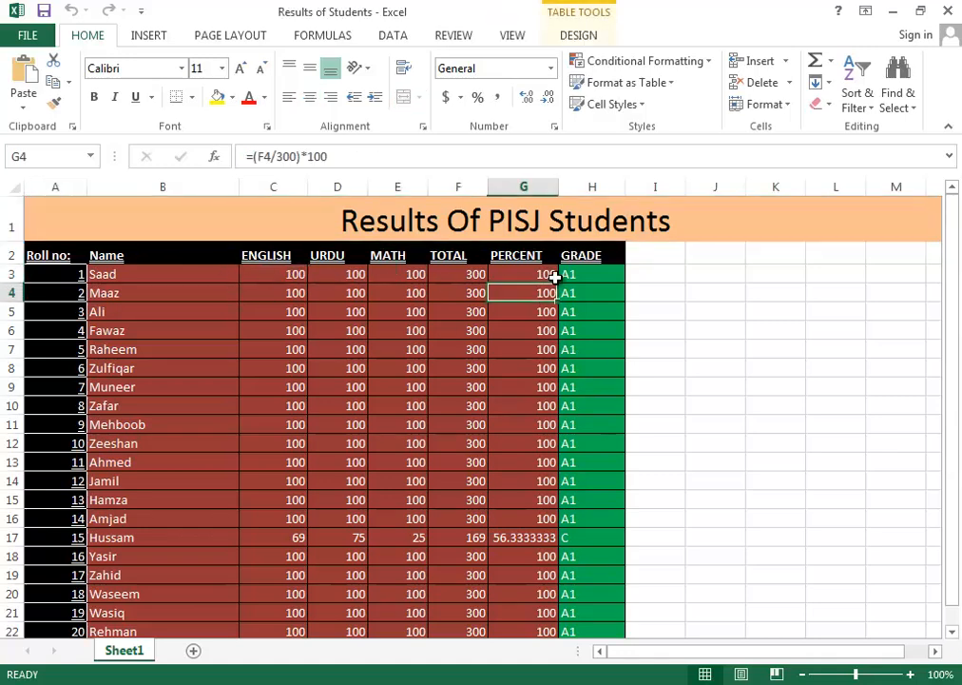
left_click(275, 277)
left_click_drag(274, 277, 386, 275)
left_click(387, 275)
left_click(290, 277)
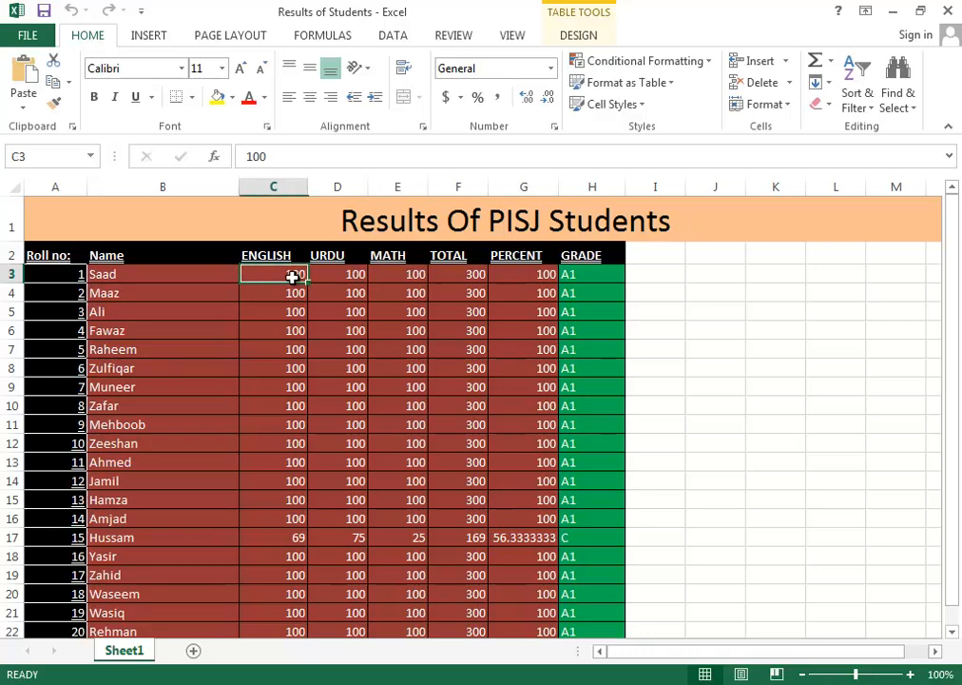
left_click(336, 276)
left_click(381, 275)
left_click(294, 275)
left_click(338, 272)
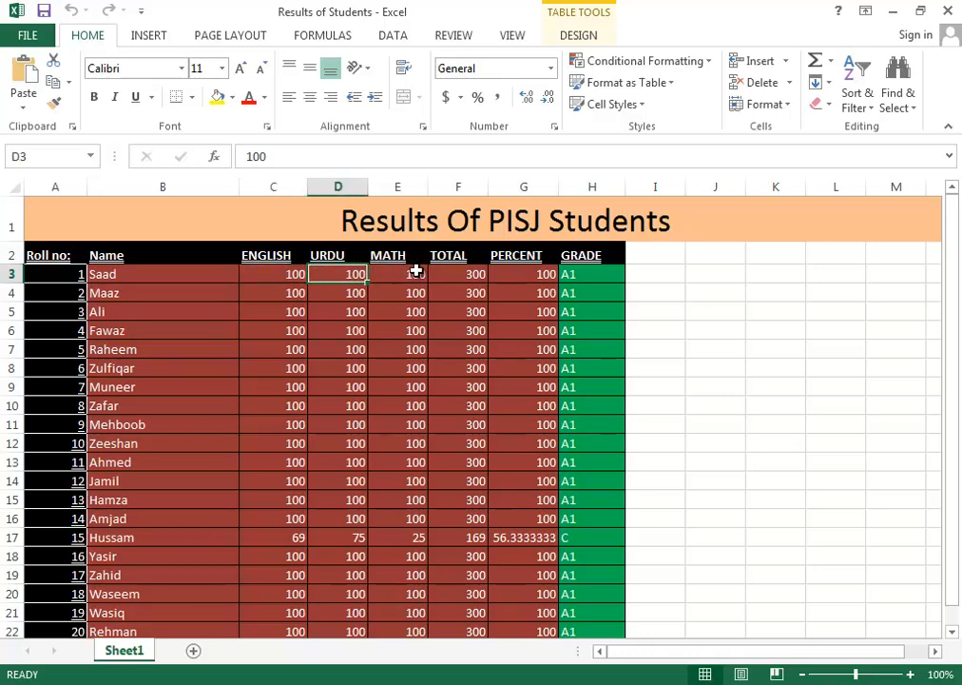
left_click(415, 273)
left_click(463, 273)
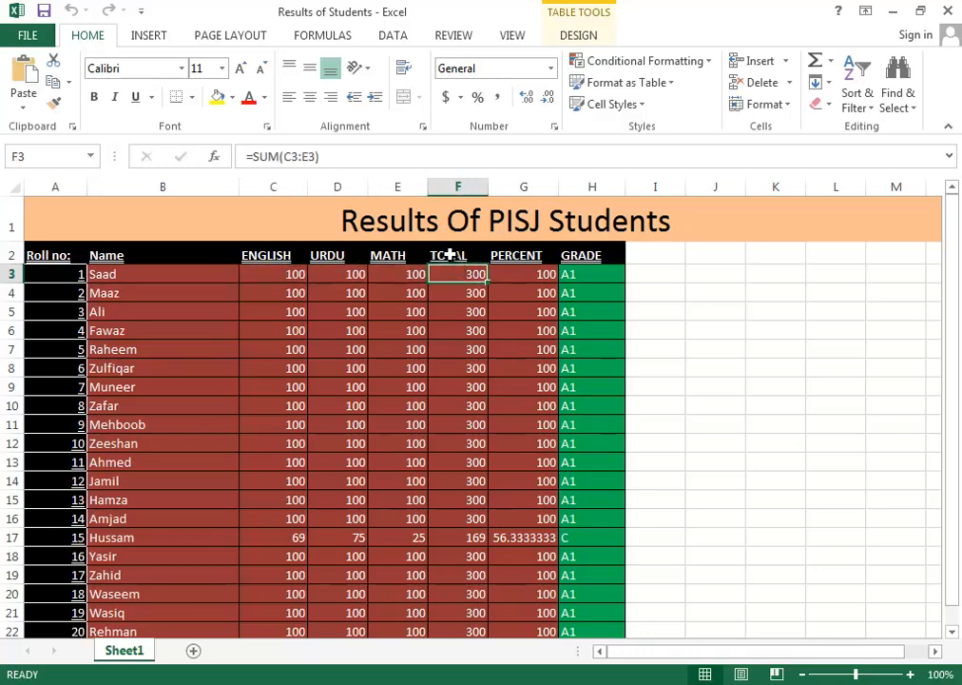
left_click(531, 275)
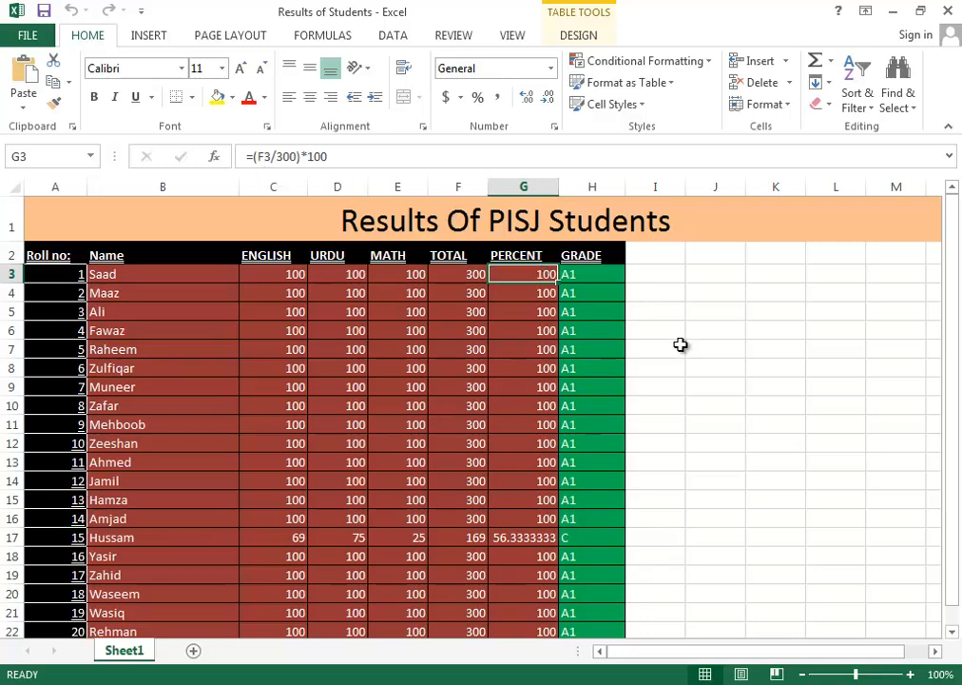
left_click(476, 275)
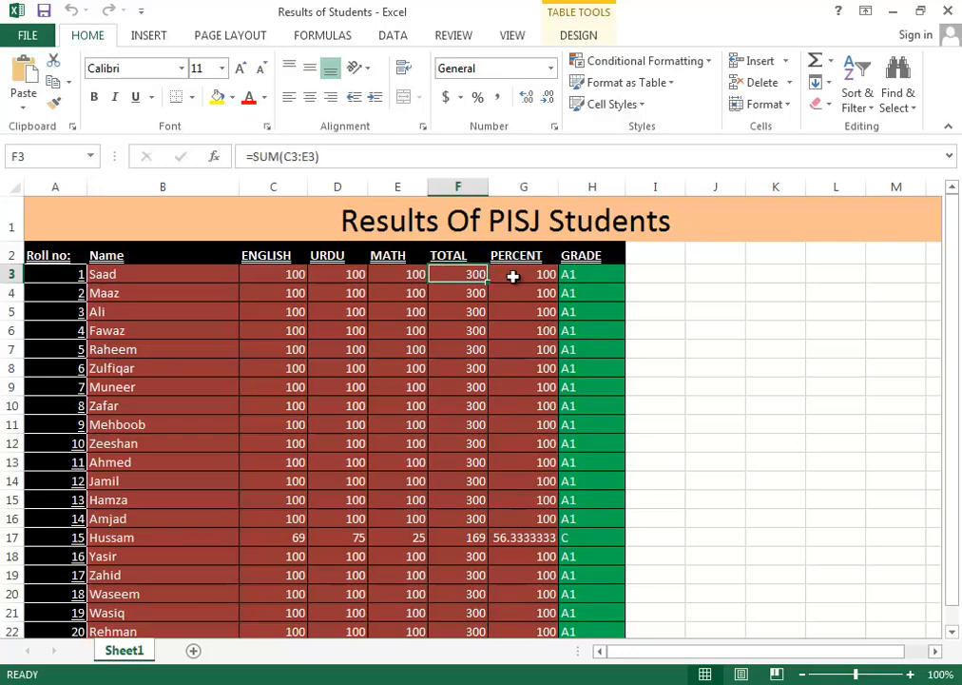
Step: Undo the percentage number format on the PERCENT cell G3
left_click(513, 277)
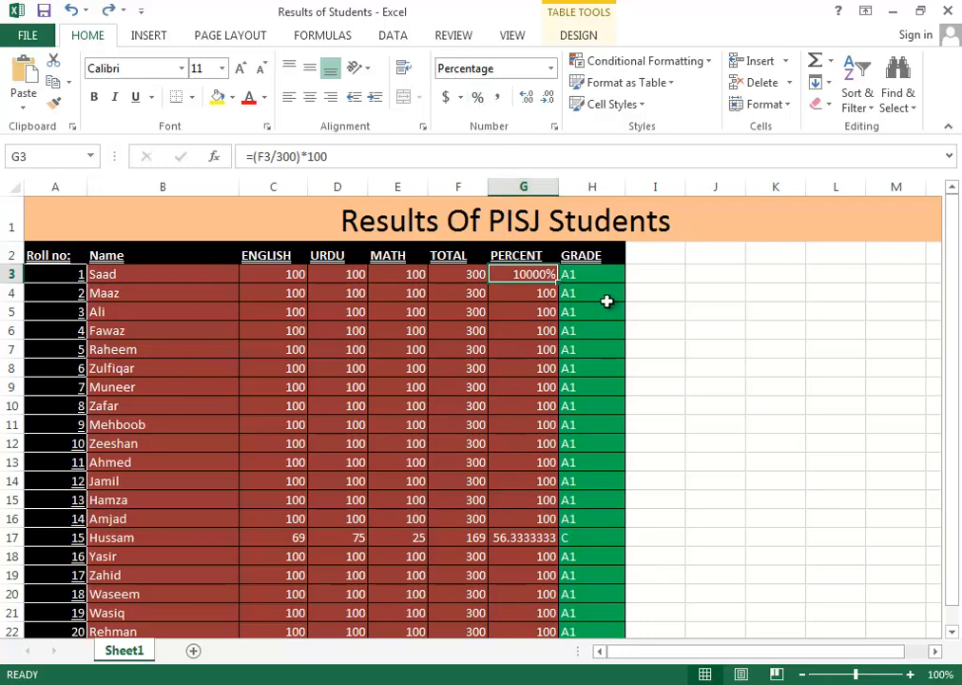
key("ctrl+z")
Step: Inspect the nested IF formula in GRADE cell H3 and look through the rest of the results table
left_click(630, 279)
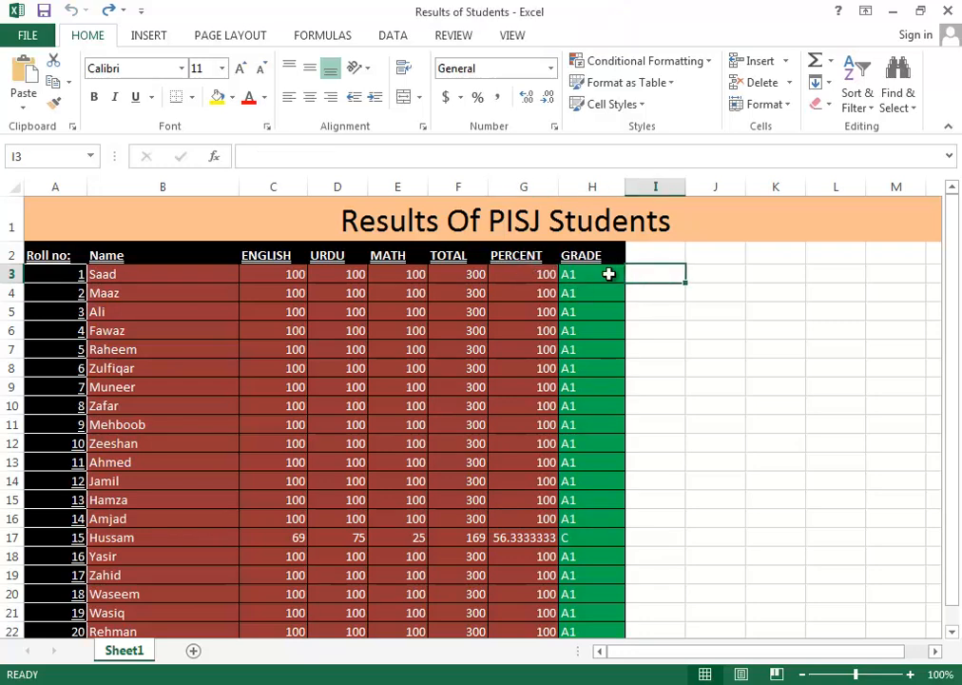
left_click(609, 274)
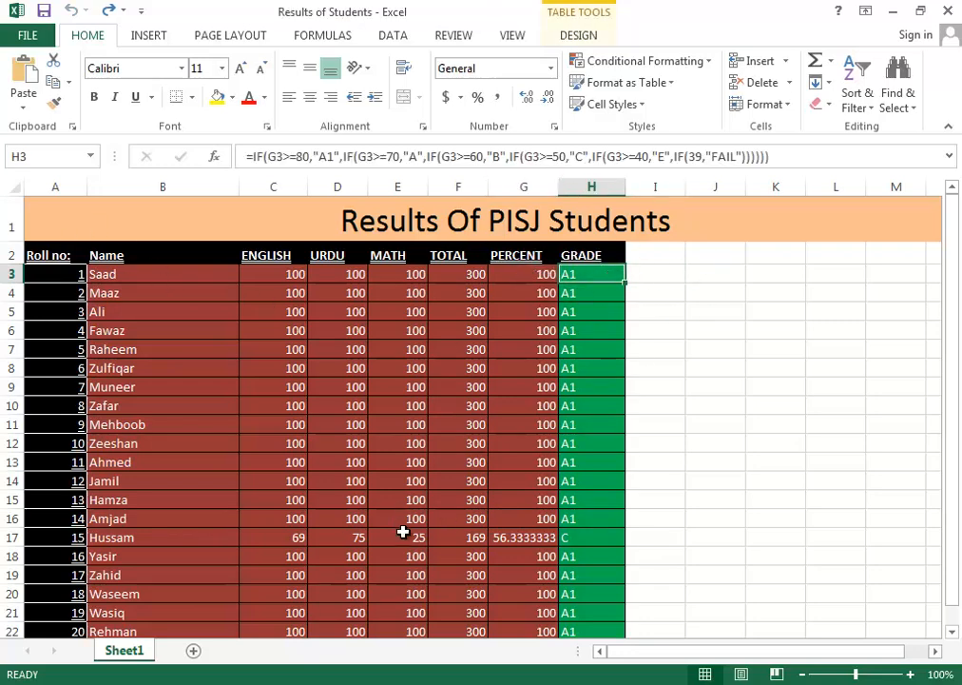
scroll(409, 513, "down", 7)
scroll(416, 500, "up", 8)
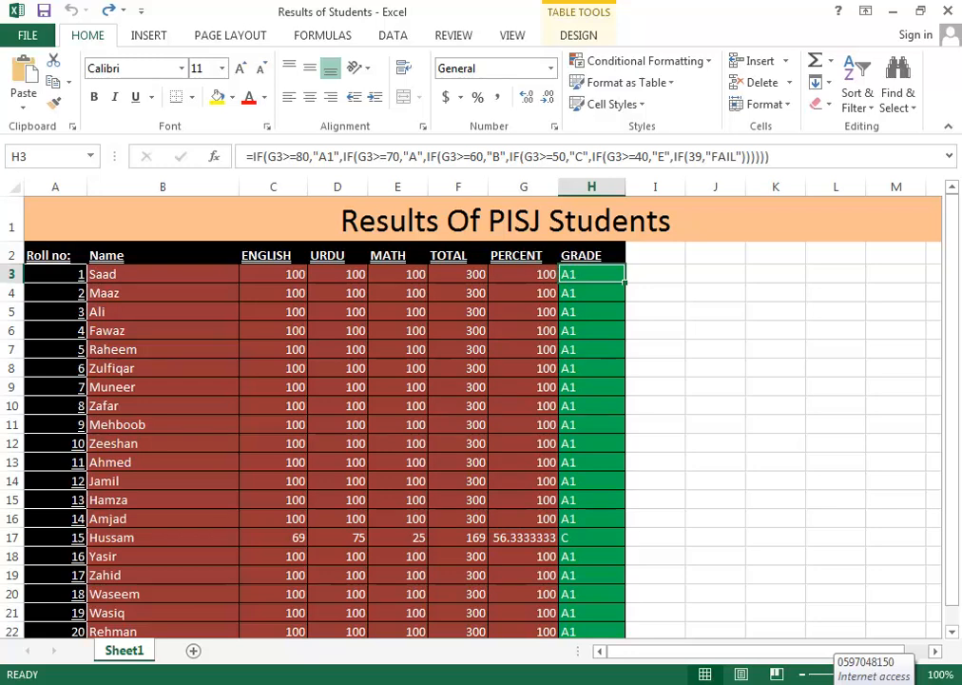
Step: Show the sheet's formulas and autofit the GRADE column H to read its nested IF formulas in full
key("ctrl+grave")
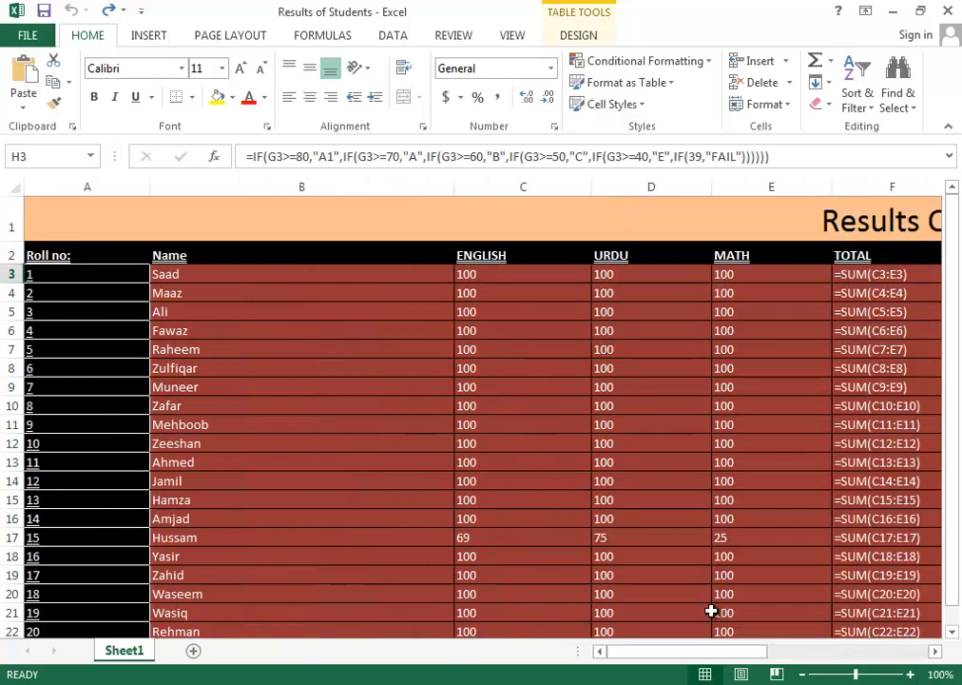
left_click_drag(687, 655, 759, 652)
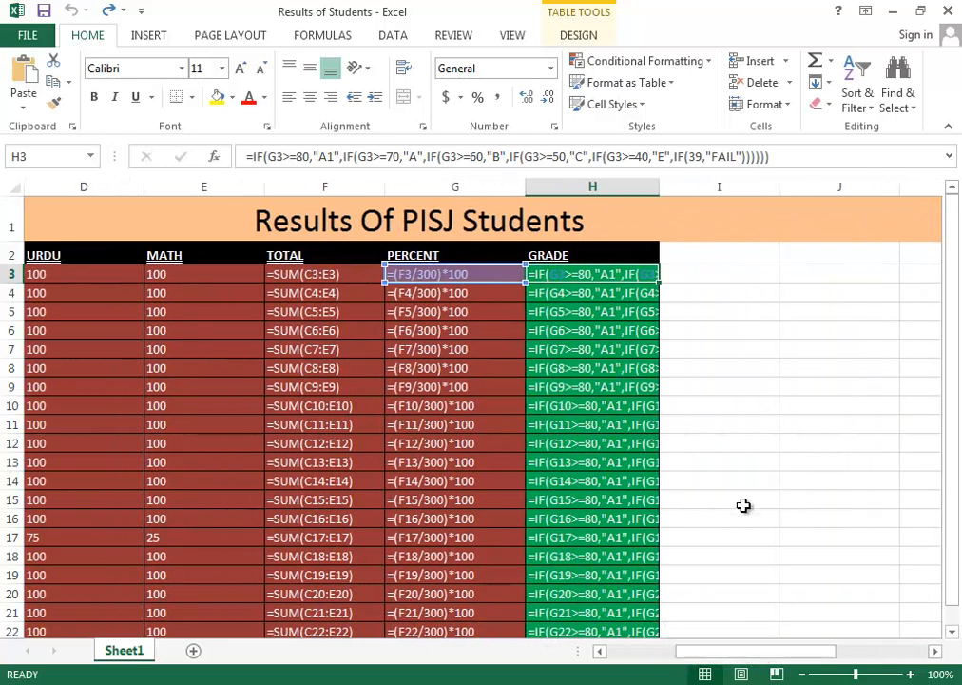
double_click(660, 188)
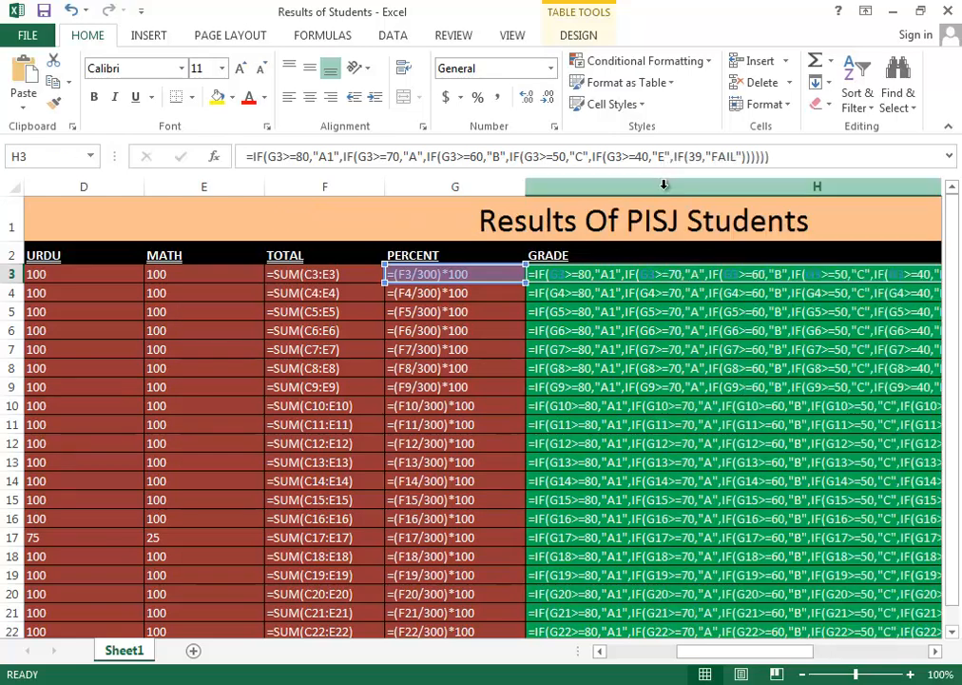
left_click_drag(757, 653, 796, 650)
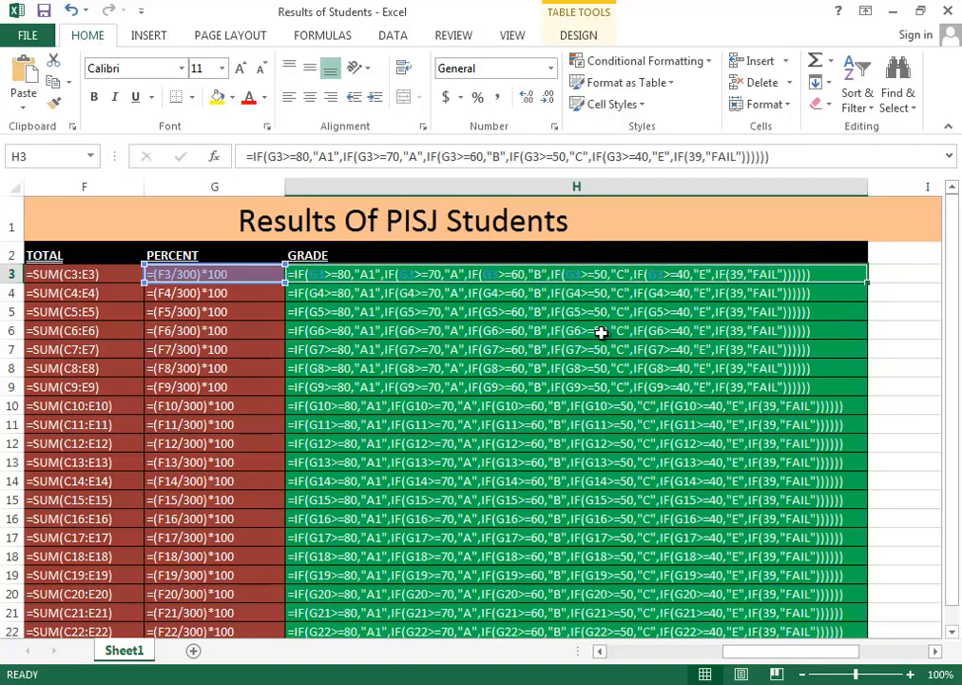
Step: Return the sheet to showing calculated values and autofit the GRADE column H to its contents
key("ctrl+grave")
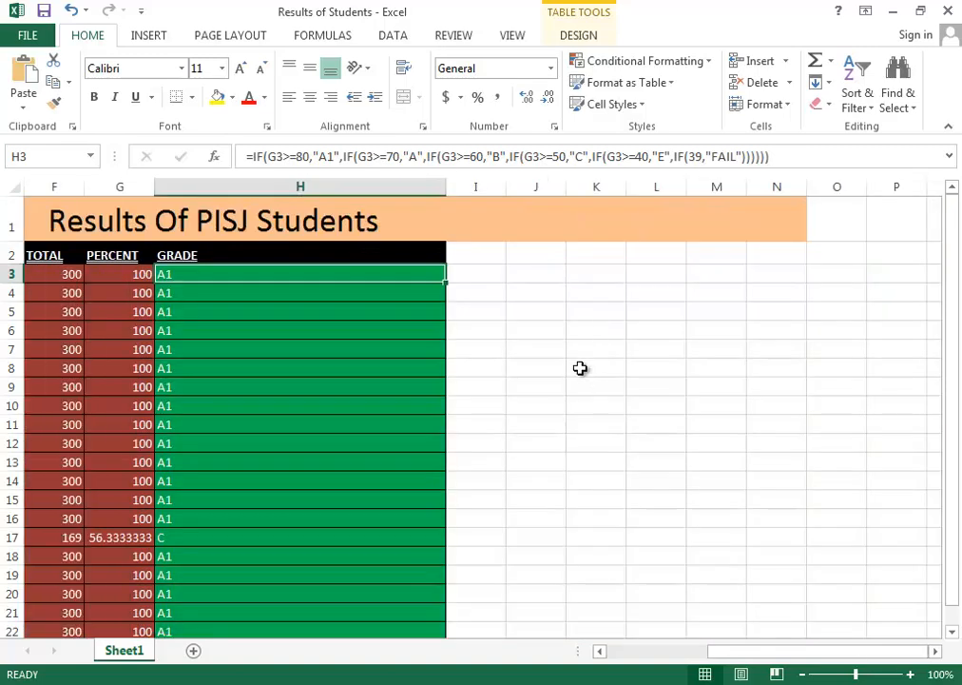
double_click(447, 186)
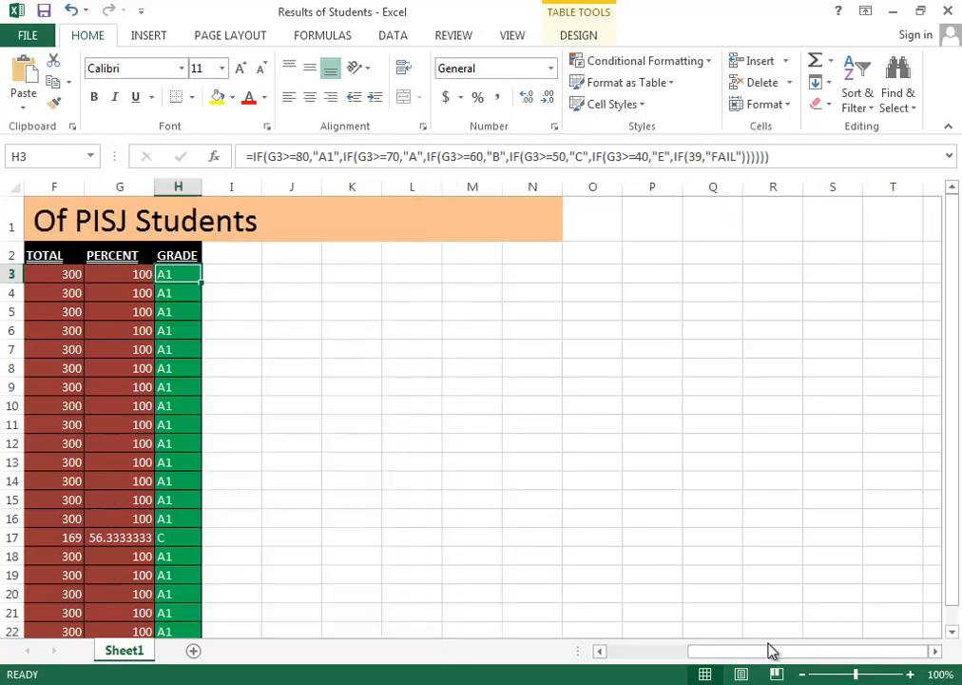
left_click_drag(769, 651, 566, 659)
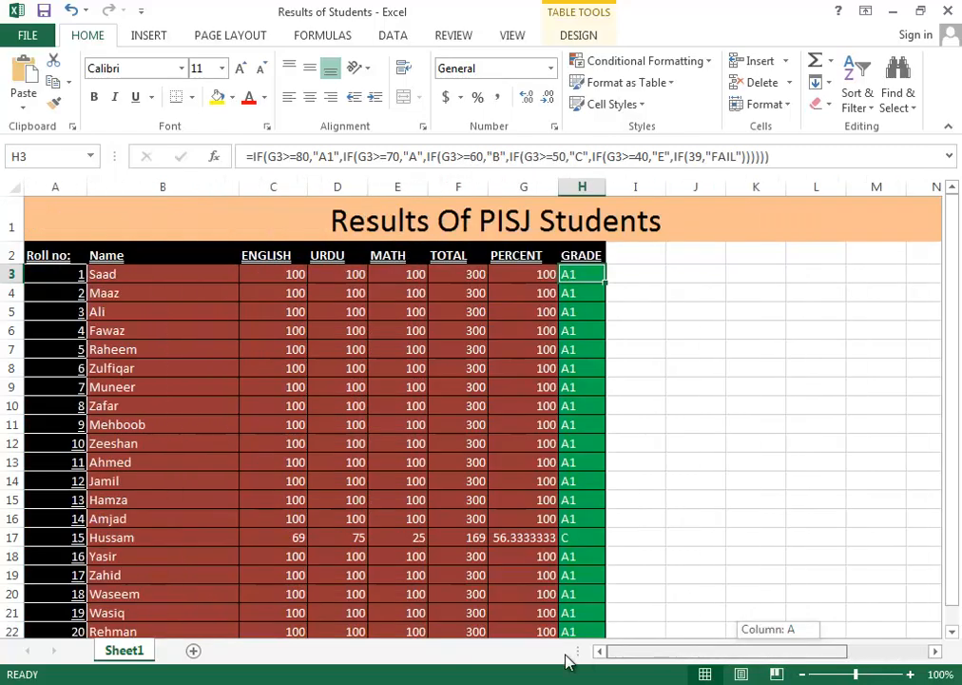
Step: Enlarge the view to 160% and focus on the GRADE column with its header row
left_click(910, 674)
left_click(910, 674)
left_click(910, 675)
left_click(910, 674)
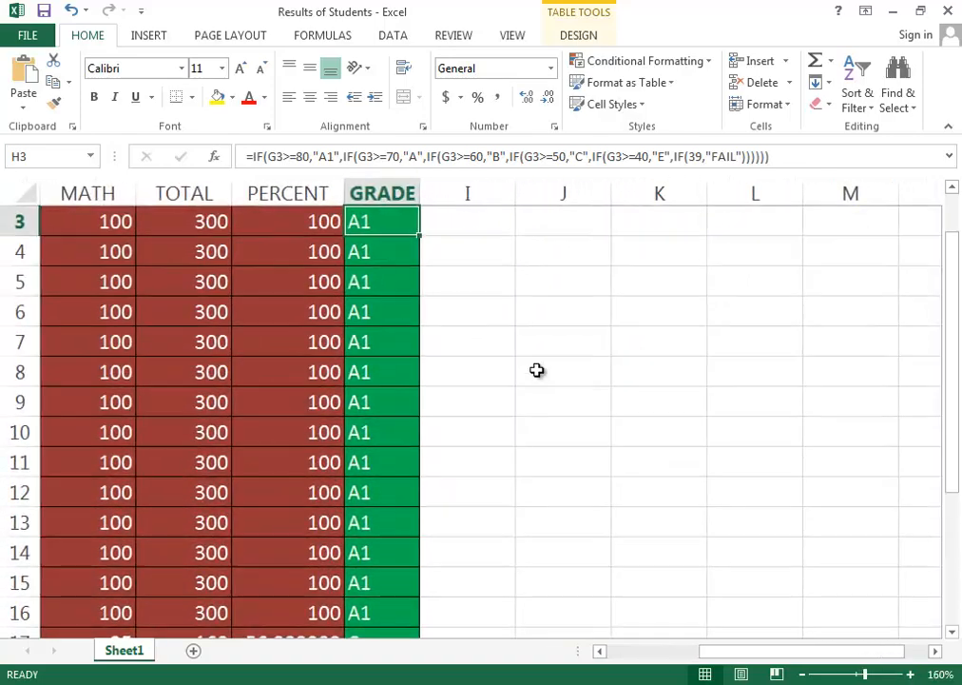
scroll(378, 337, "up", 1)
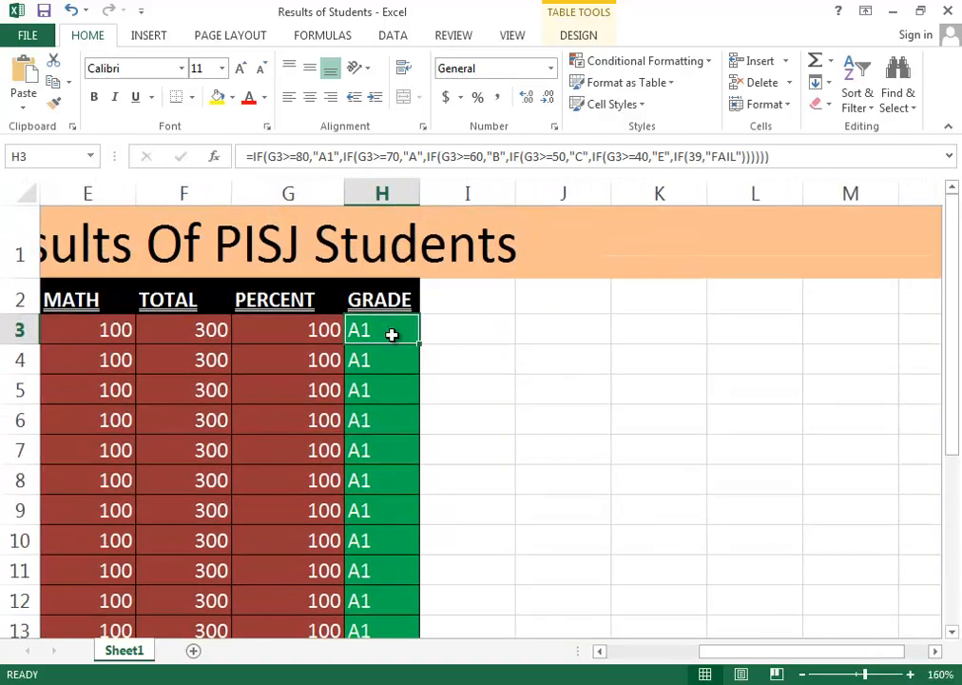
Step: Clear the nested IF formula from GRADE cell H3, leaving the other grades in the column in place
key("Delete")
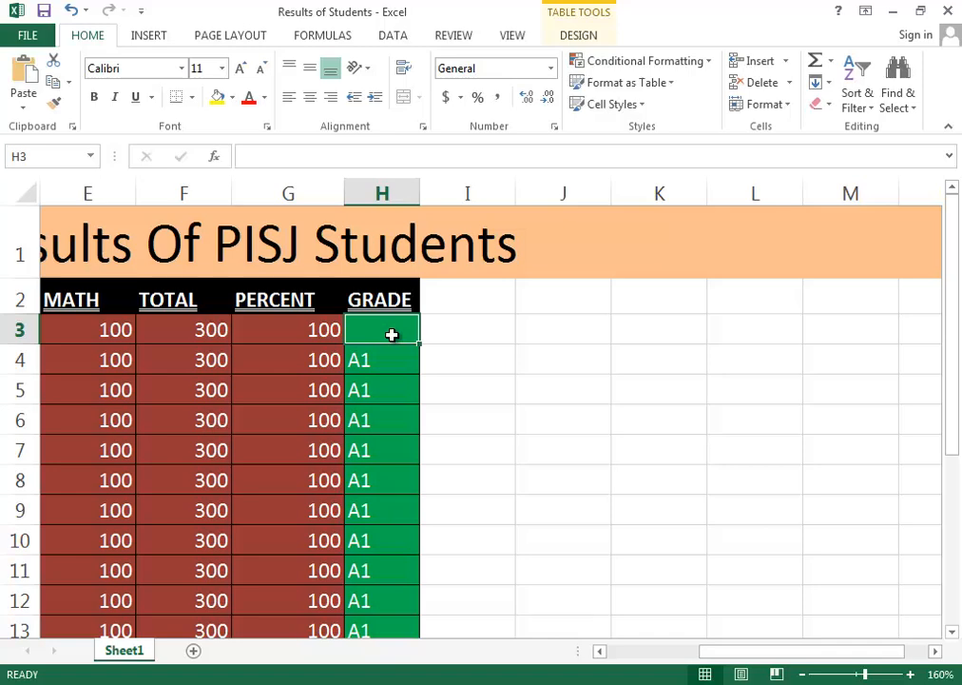
left_click(381, 369)
left_click(383, 325)
left_click(383, 362)
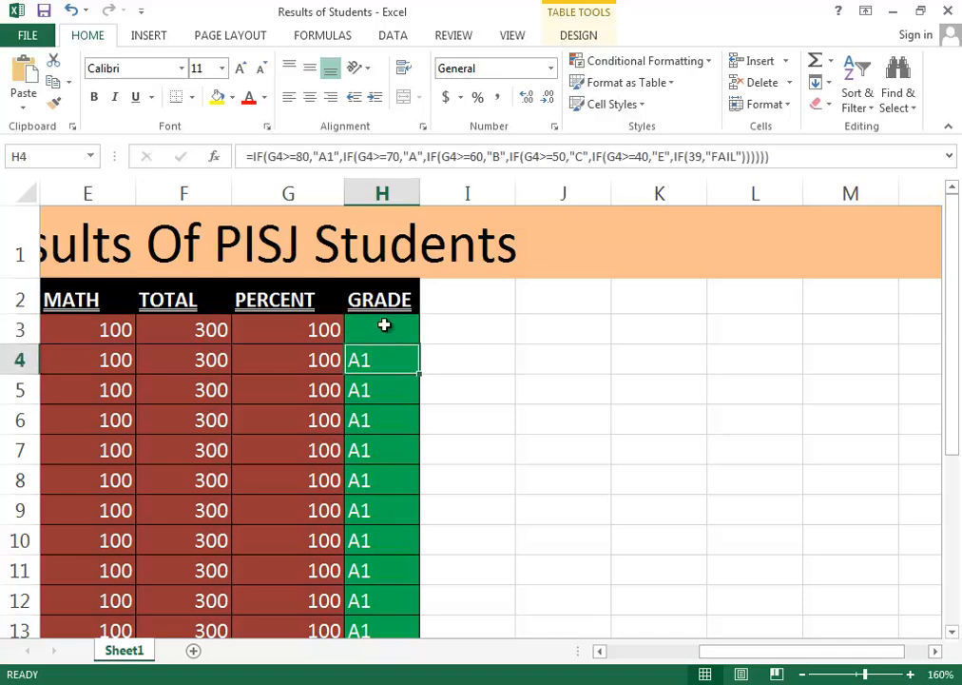
left_click(384, 324)
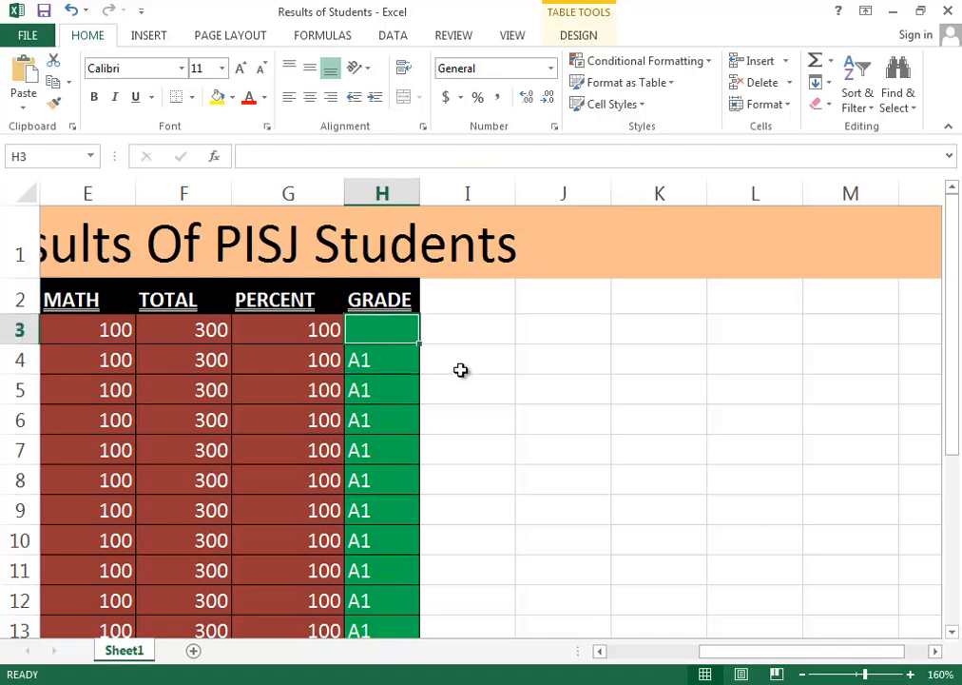
type("=")
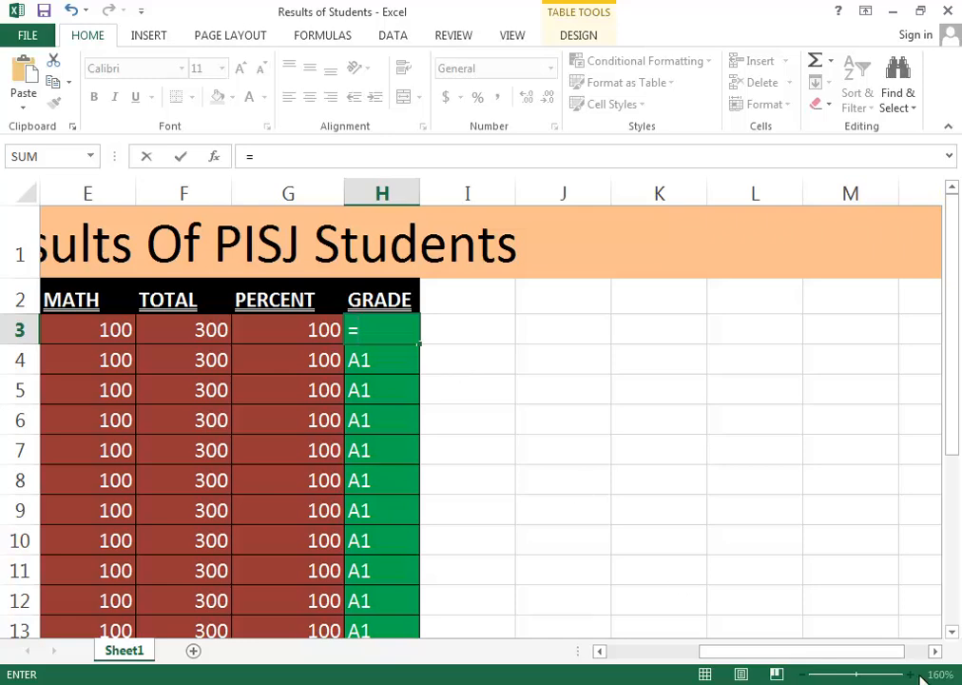
left_click(483, 350)
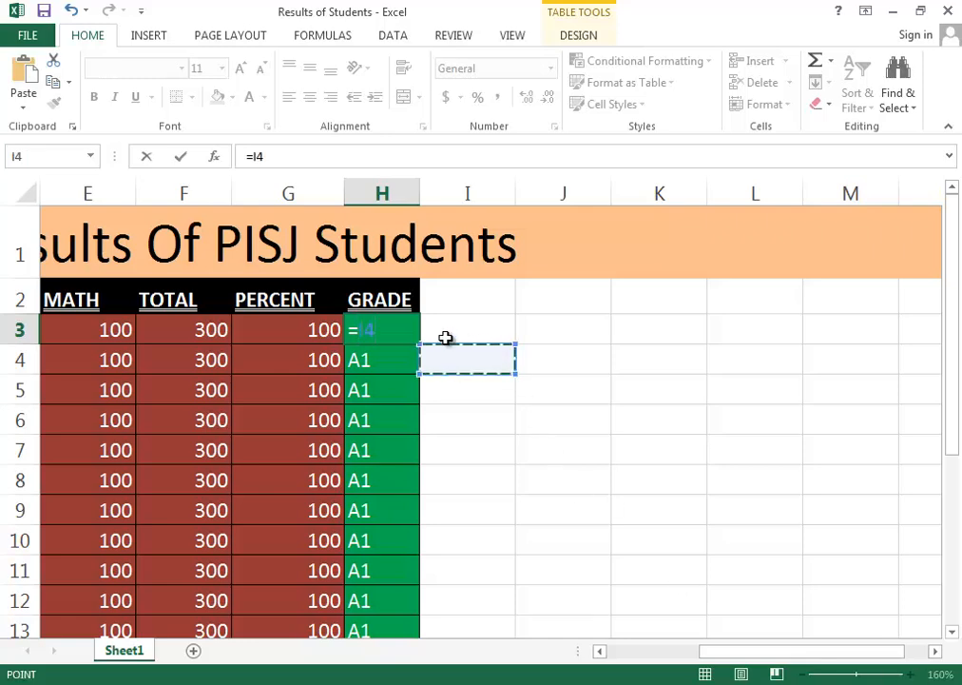
key("Escape")
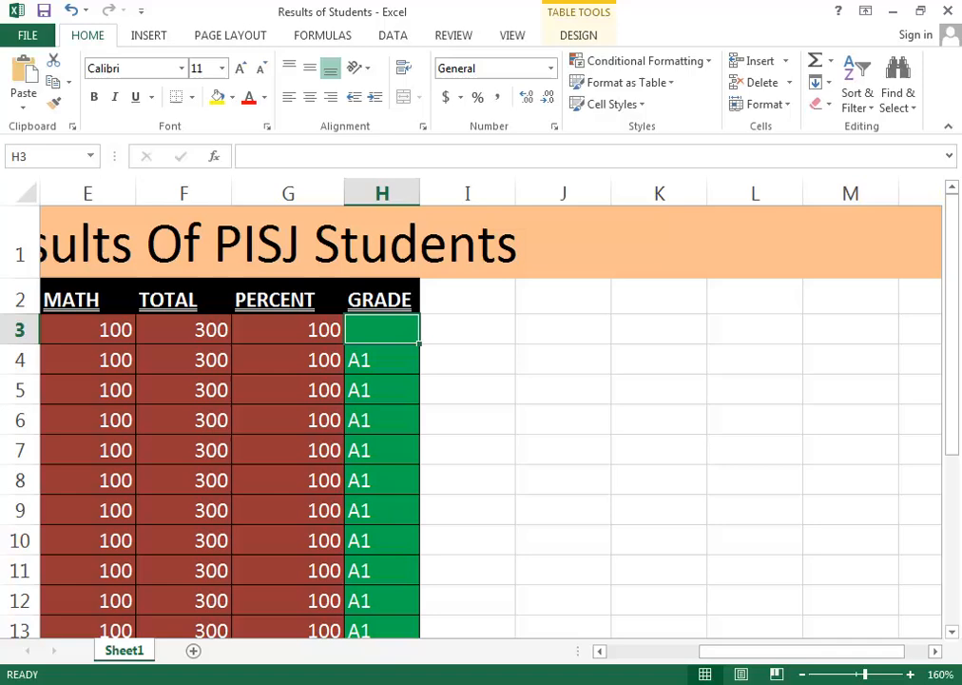
Step: Enter =if in GRADE cell H3 and undo the automatic fill of the rest of the column
left_click(911, 674)
left_click(911, 674)
scroll(570, 404, "up", 1)
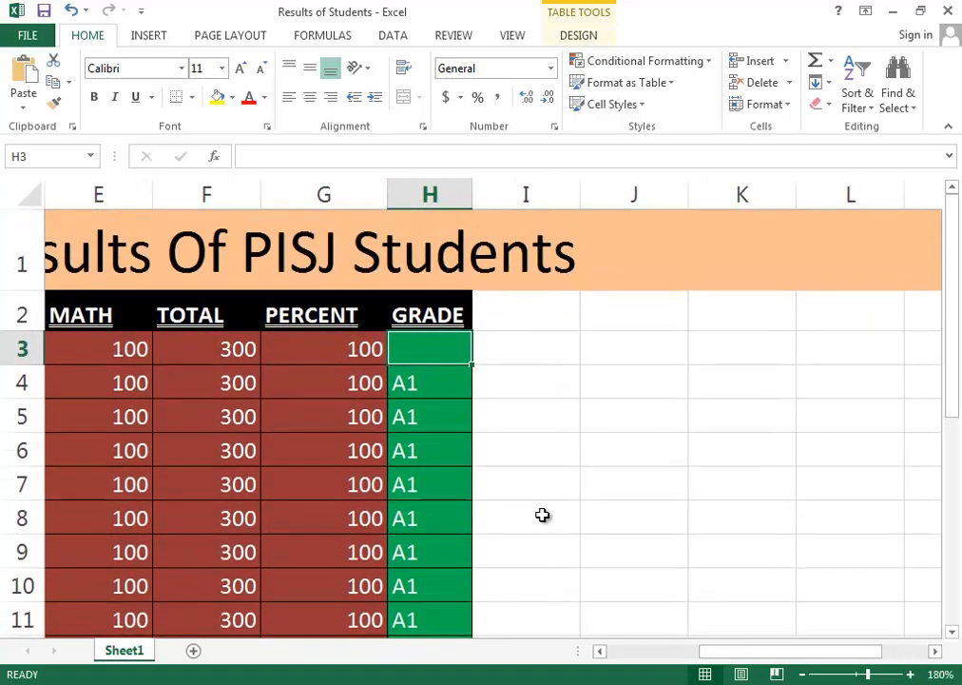
type("=")
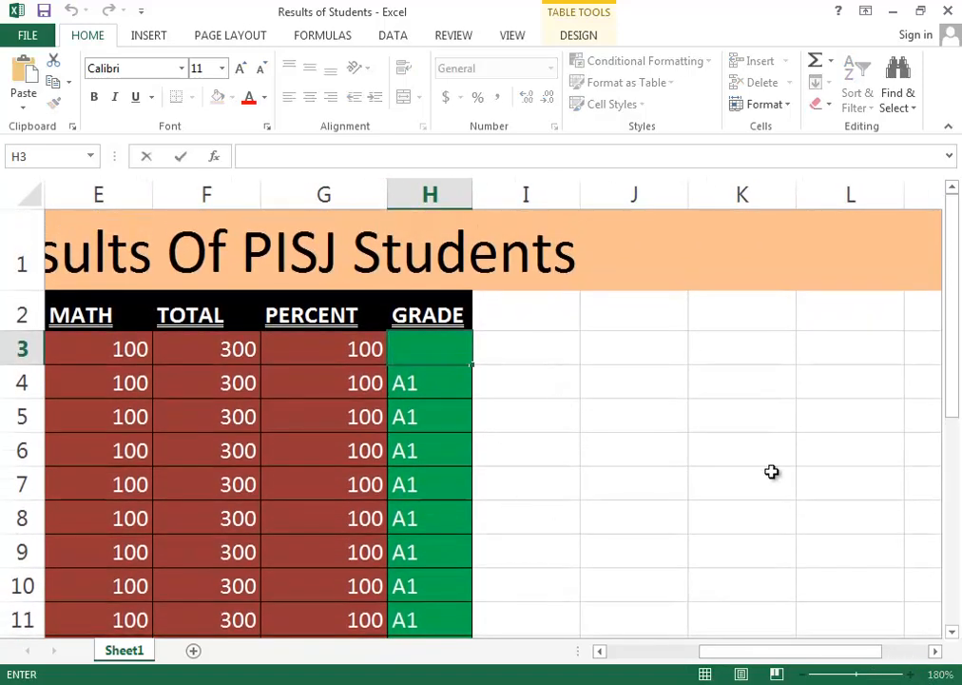
type("if")
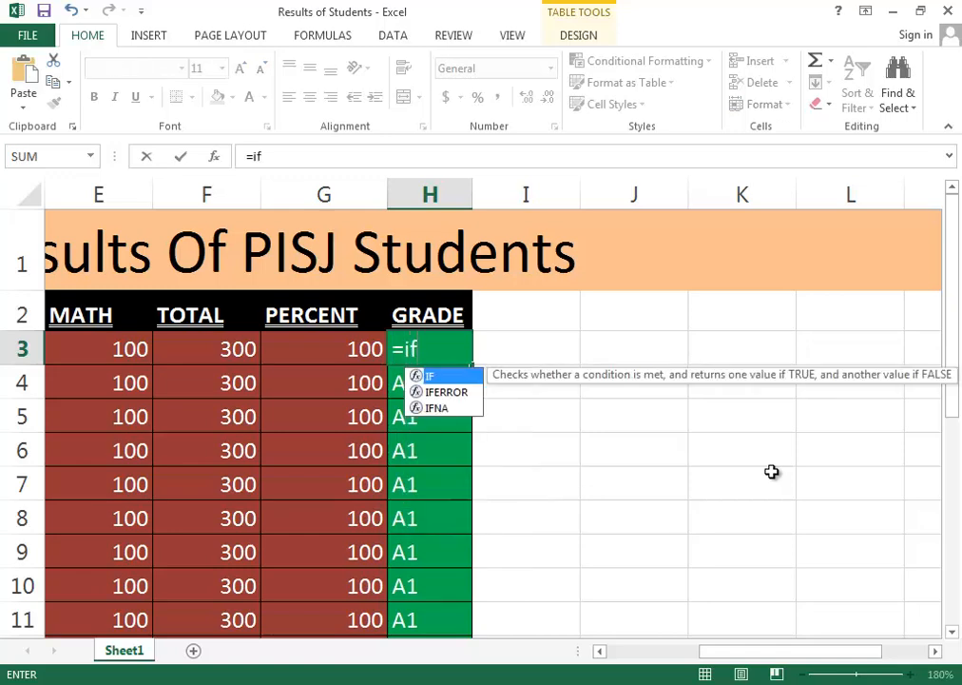
key("Return")
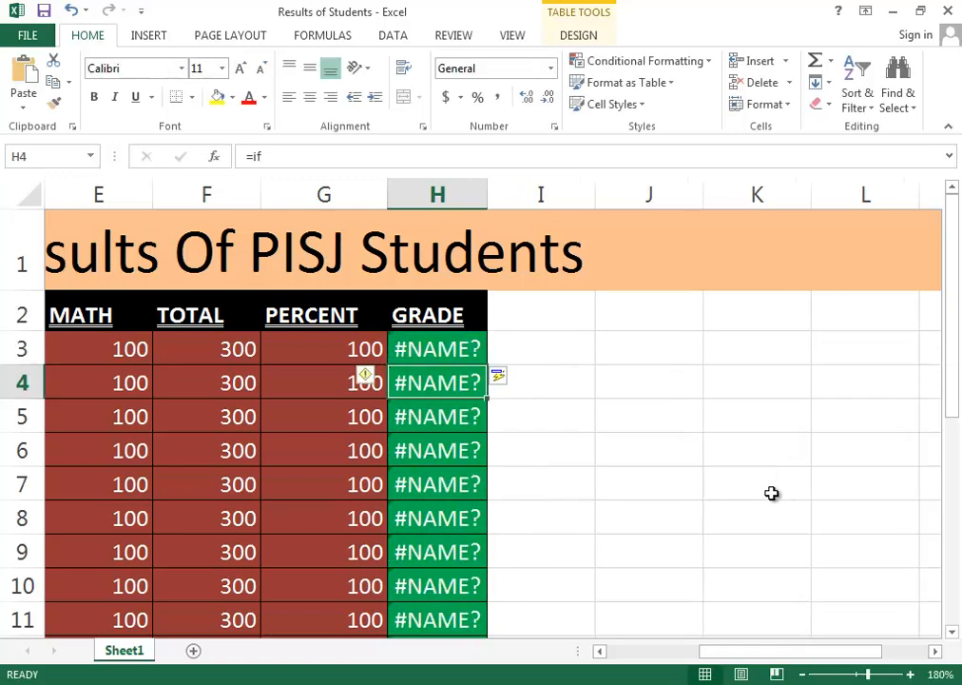
key("ctrl+z")
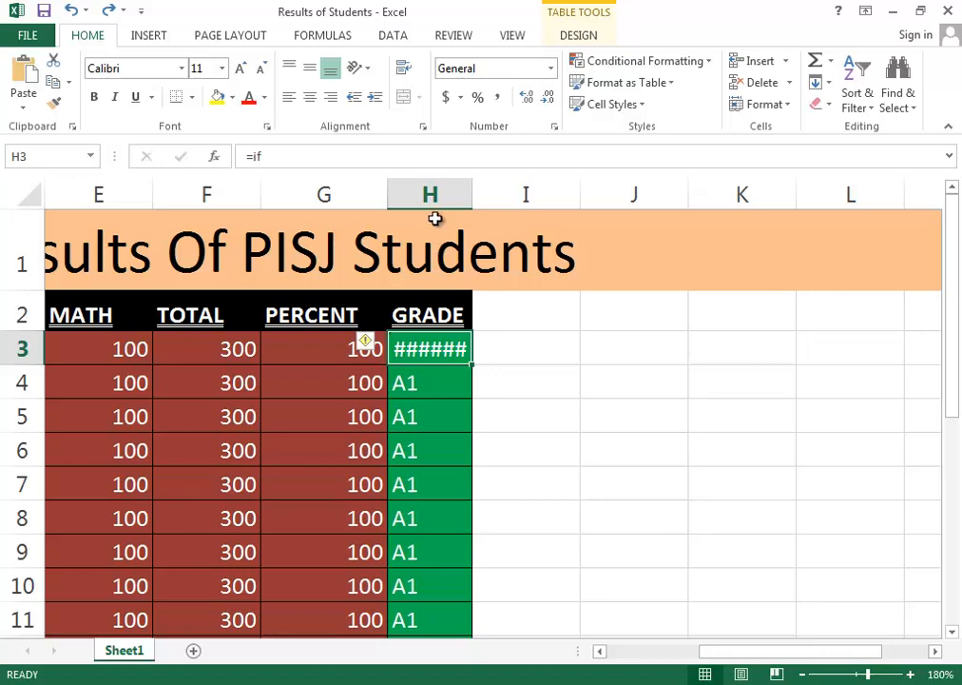
left_click(331, 166)
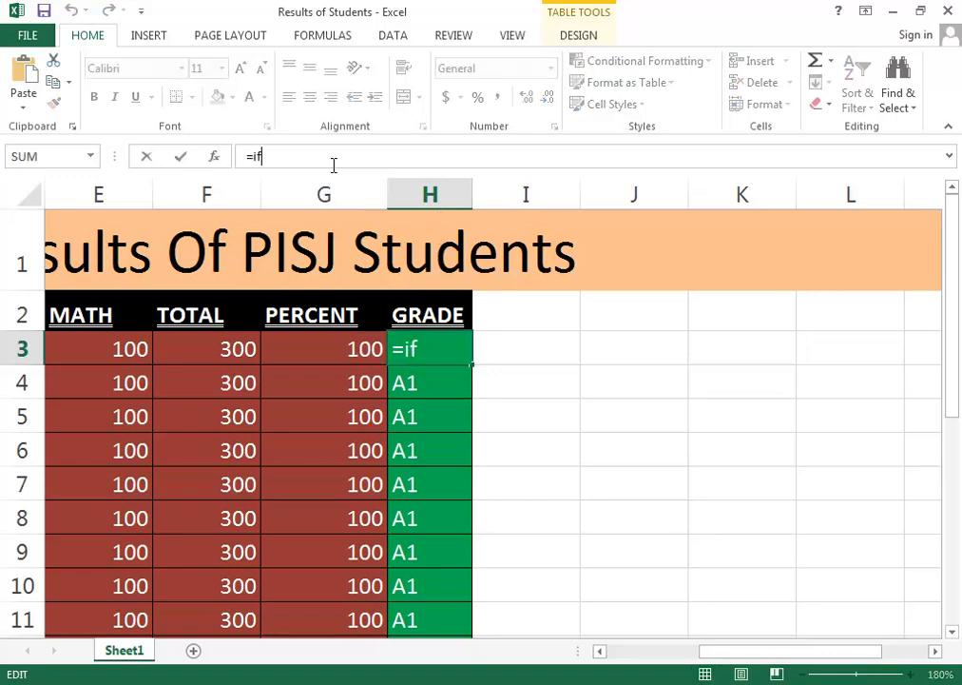
type("(")
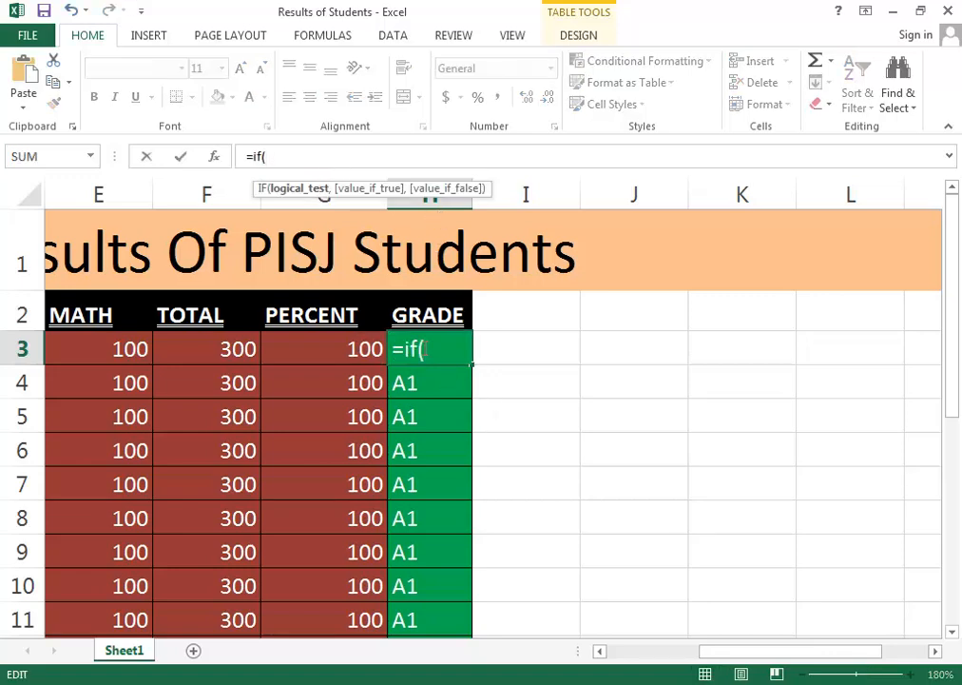
left_click(444, 361)
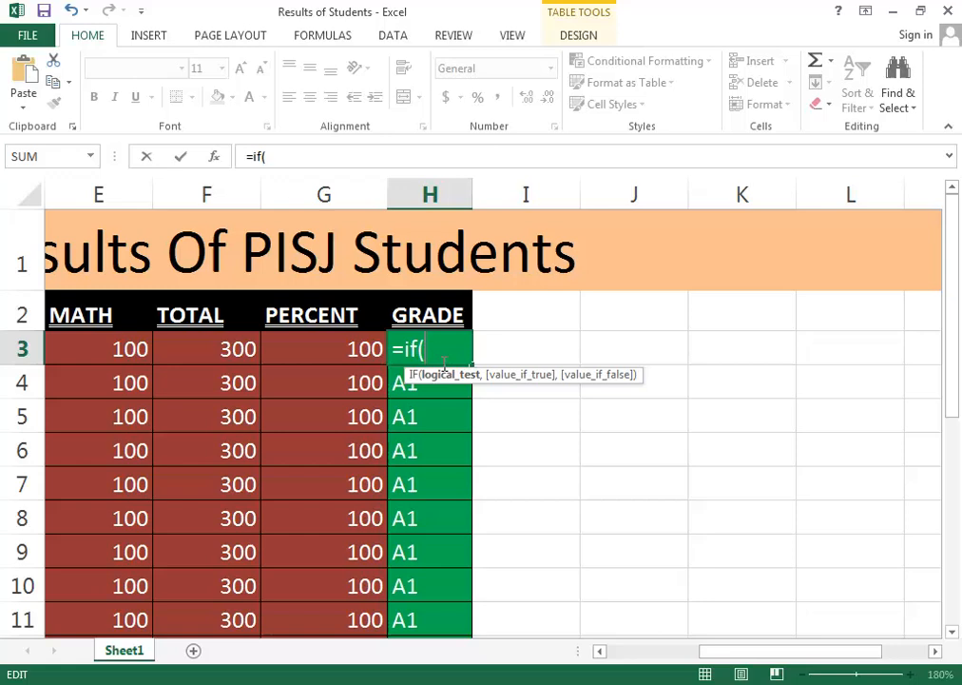
left_click(342, 348)
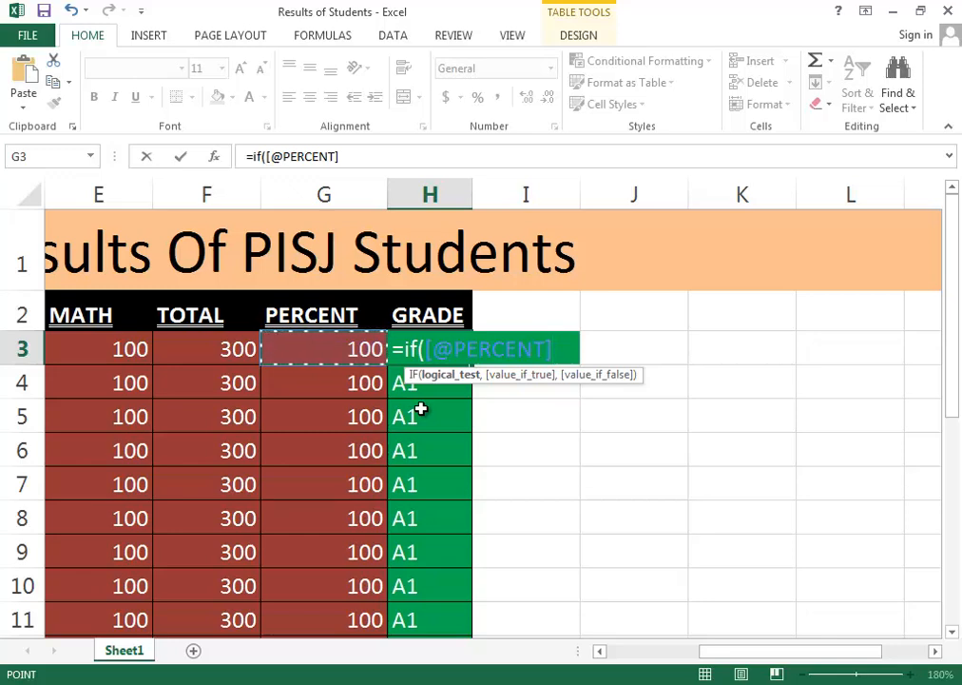
type(">")
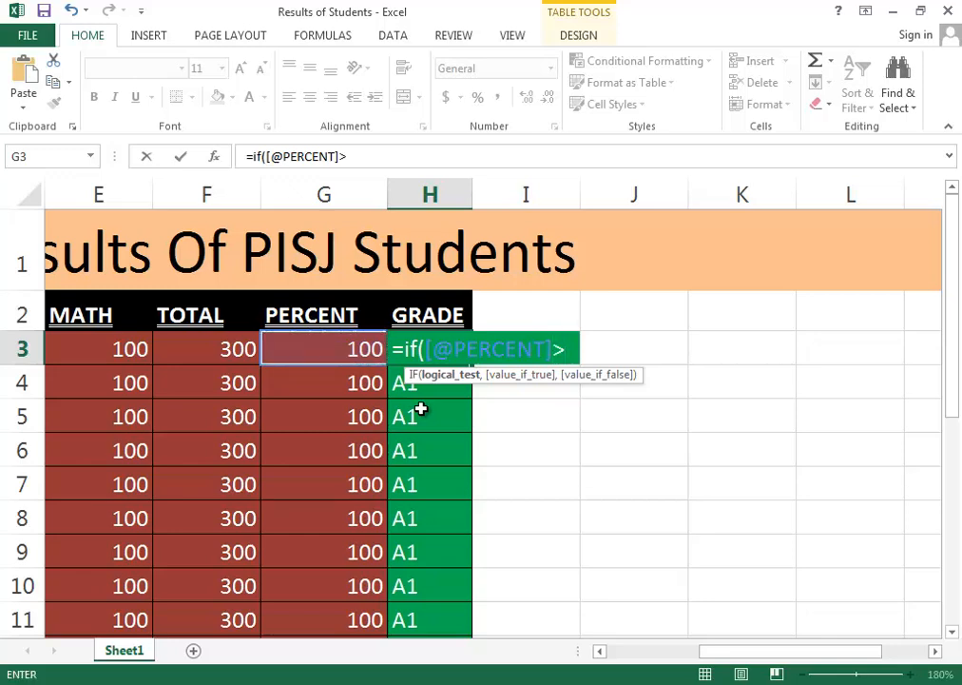
type("=")
type("80")
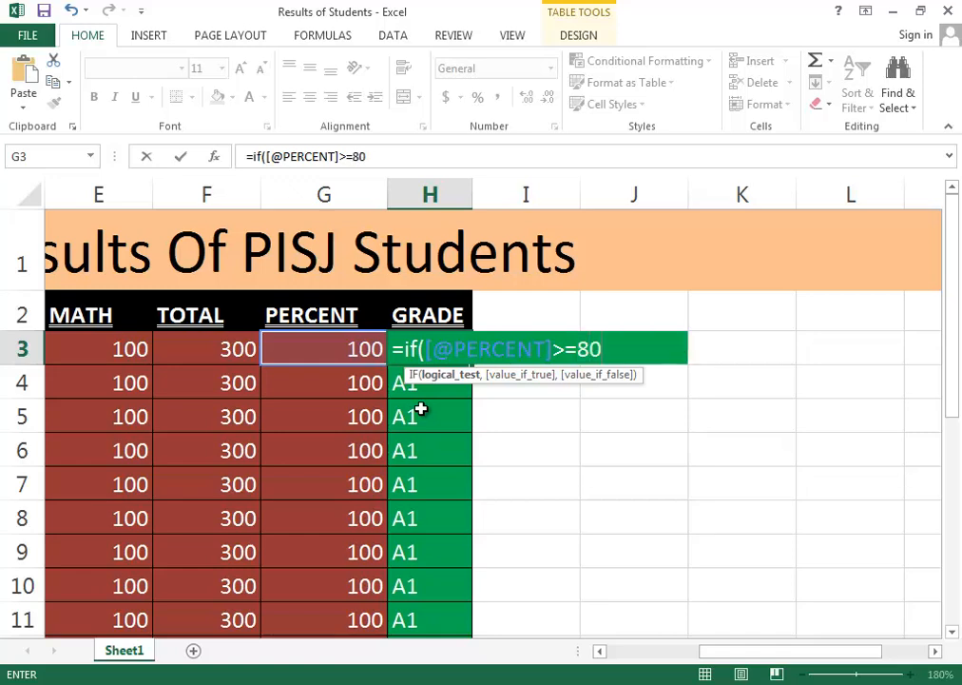
type(",")
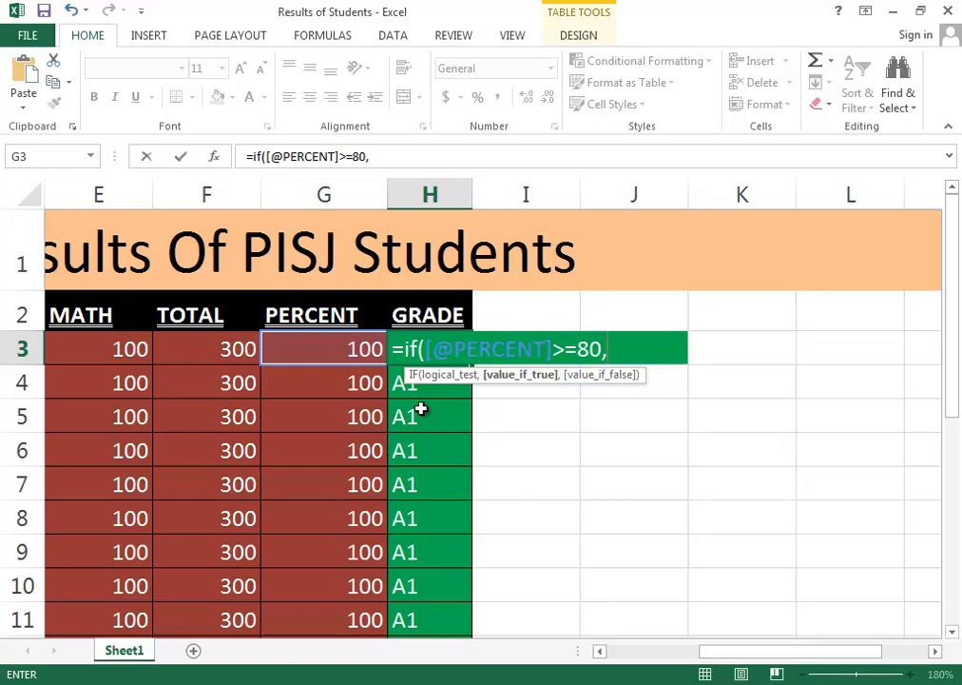
type("\"")
key("BackSpace")
type("'A1',")
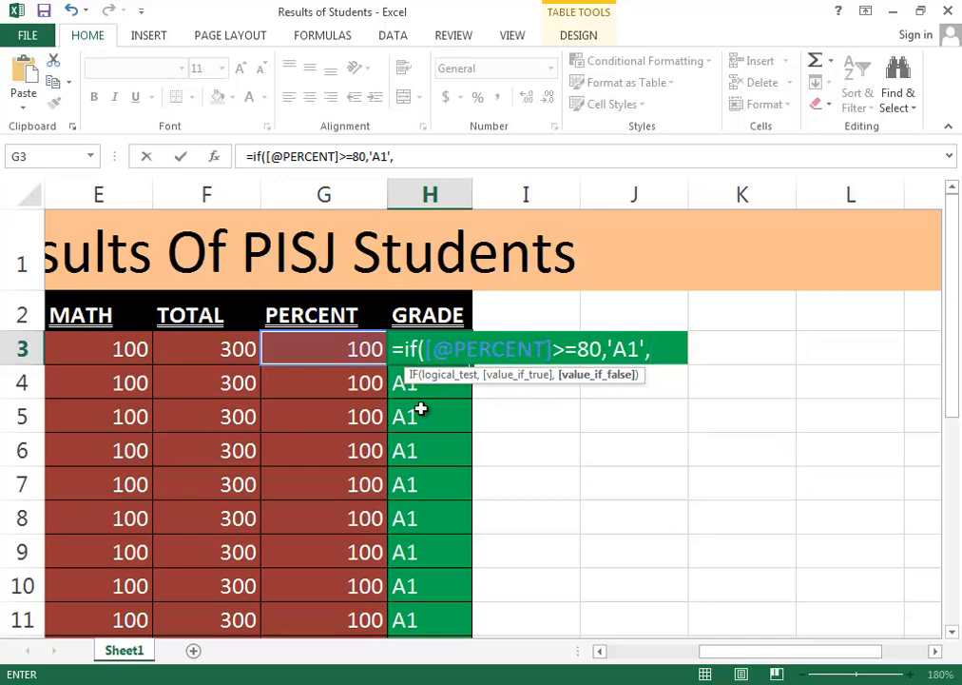
Step: Add a nested IF to the H3 formula that tests G3>=70 and gives the grade 'A'
type("IF(")
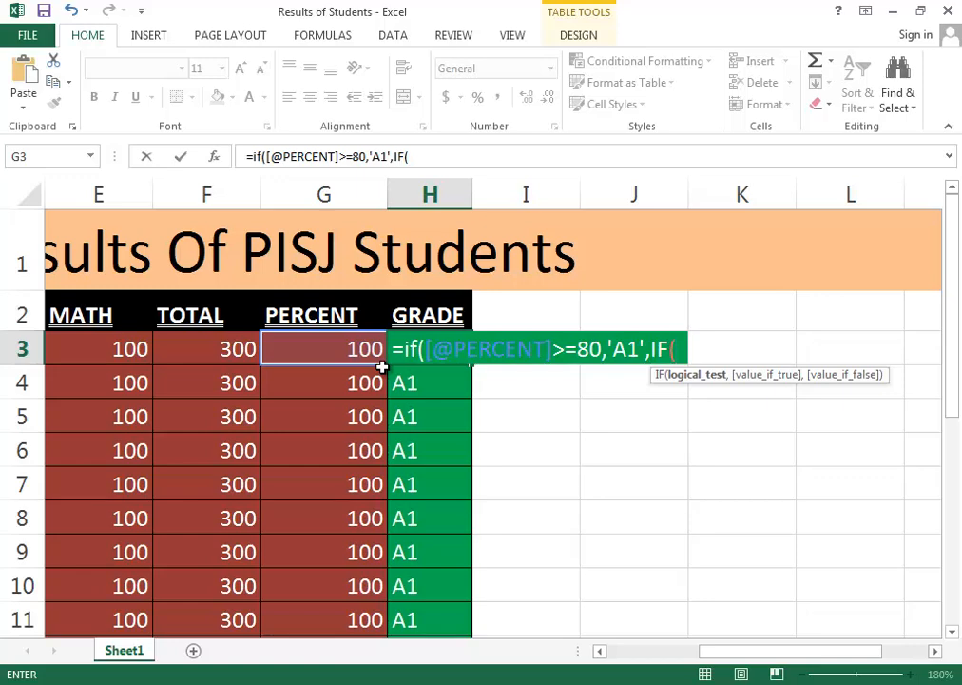
type("G3")
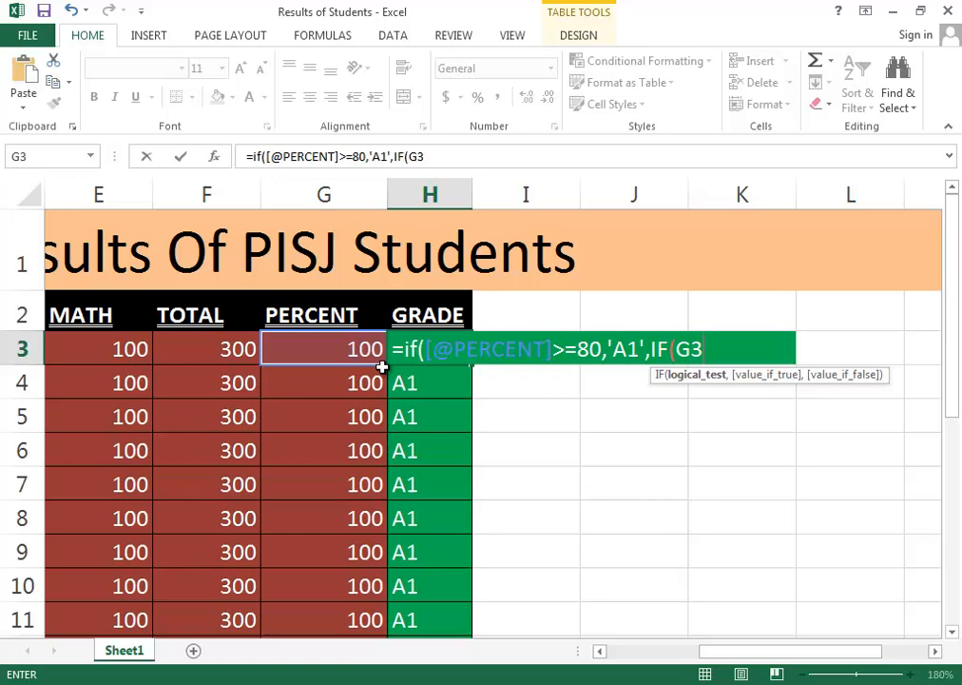
type(">=70")
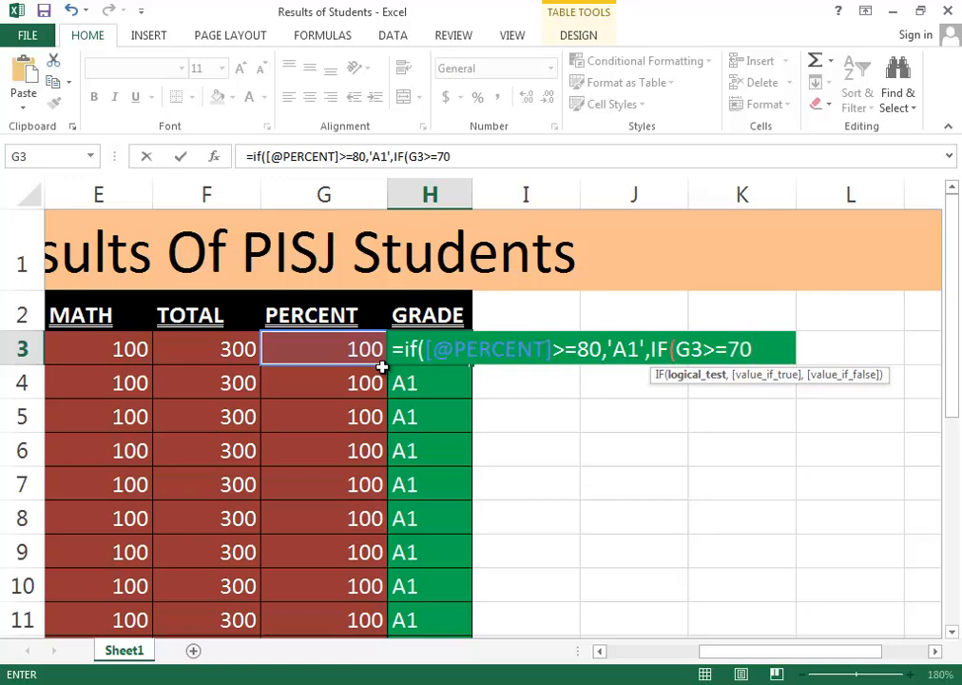
type(",'a")
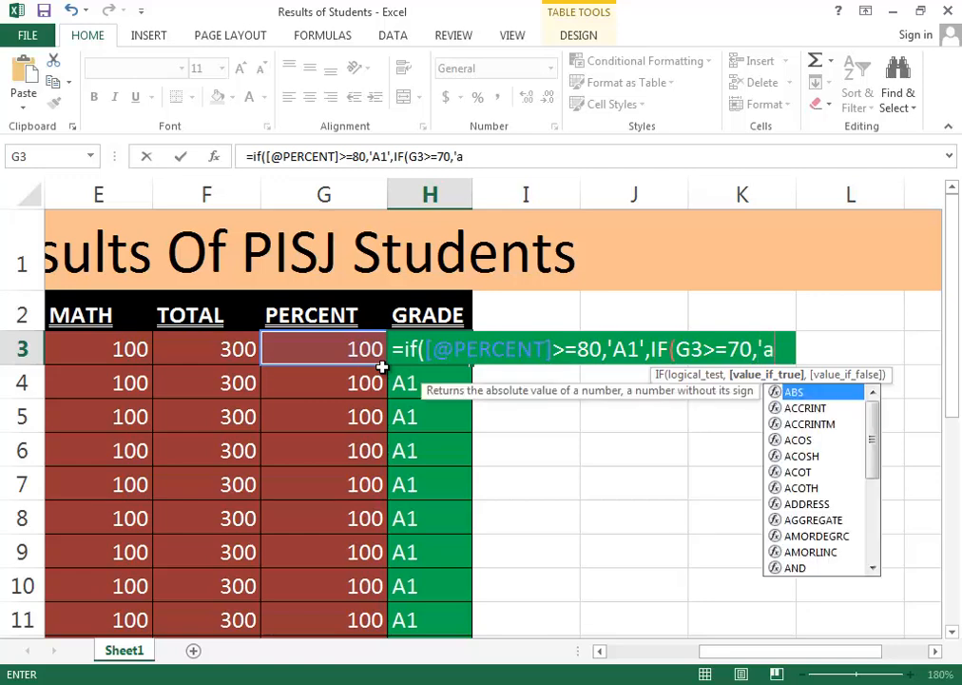
key("BackSpace")
type("A',")
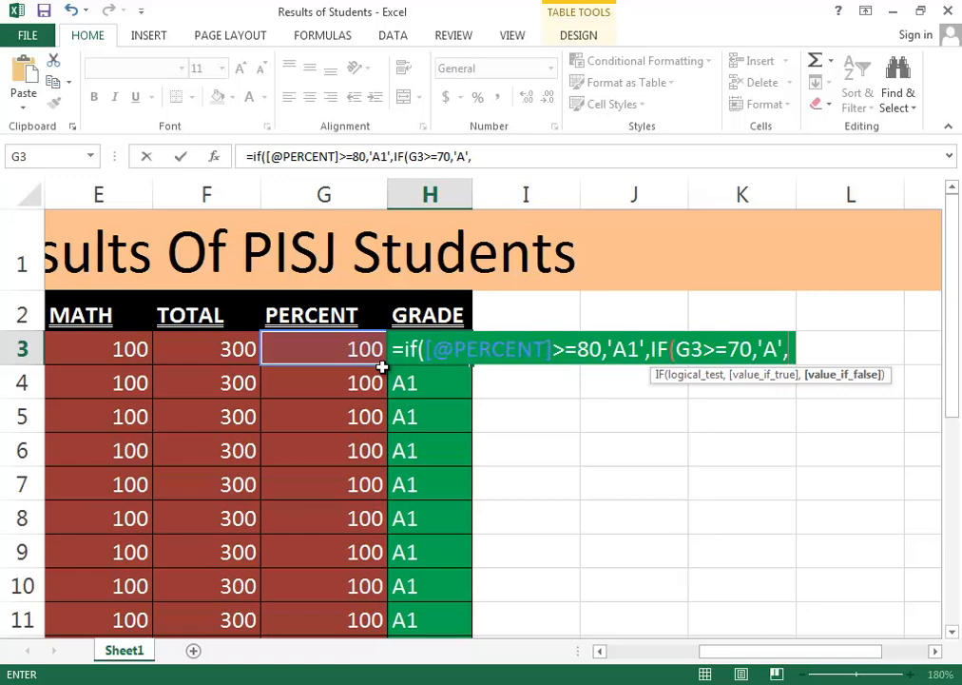
Step: Add a third nested IF to the H3 formula with the test G3>=60 and the grade 'C'
type("IF(")
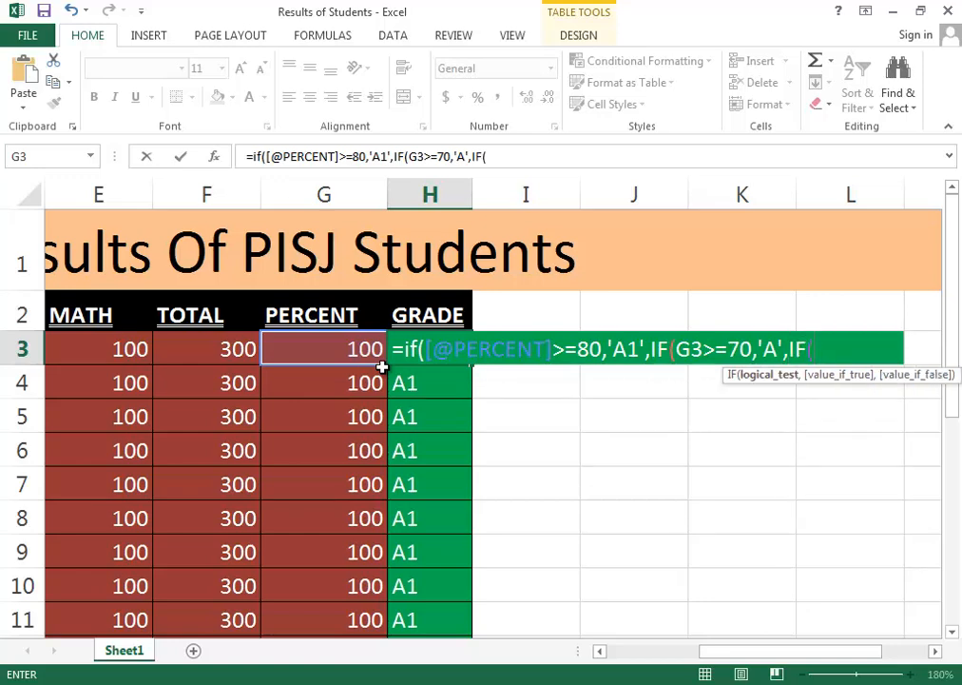
left_click_drag(708, 653, 767, 646)
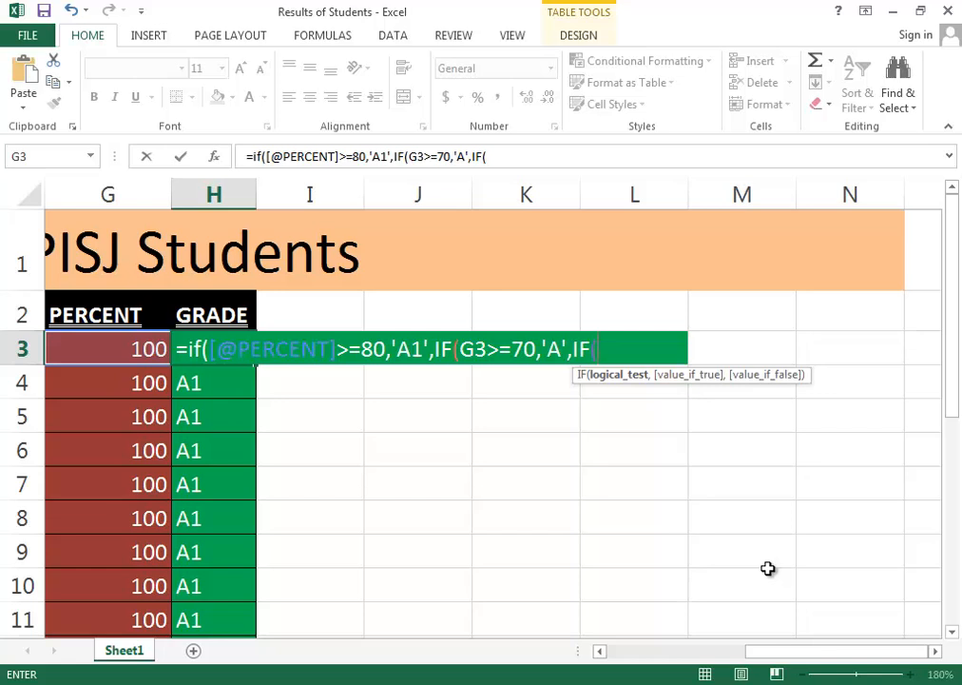
type("G3><")
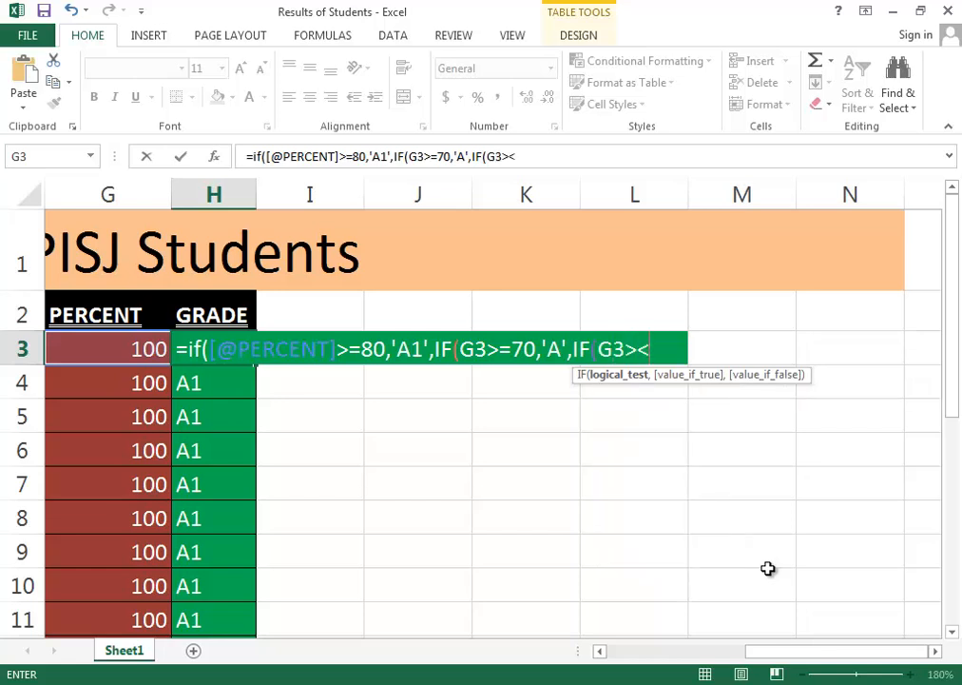
key("BackSpace")
type("=60")
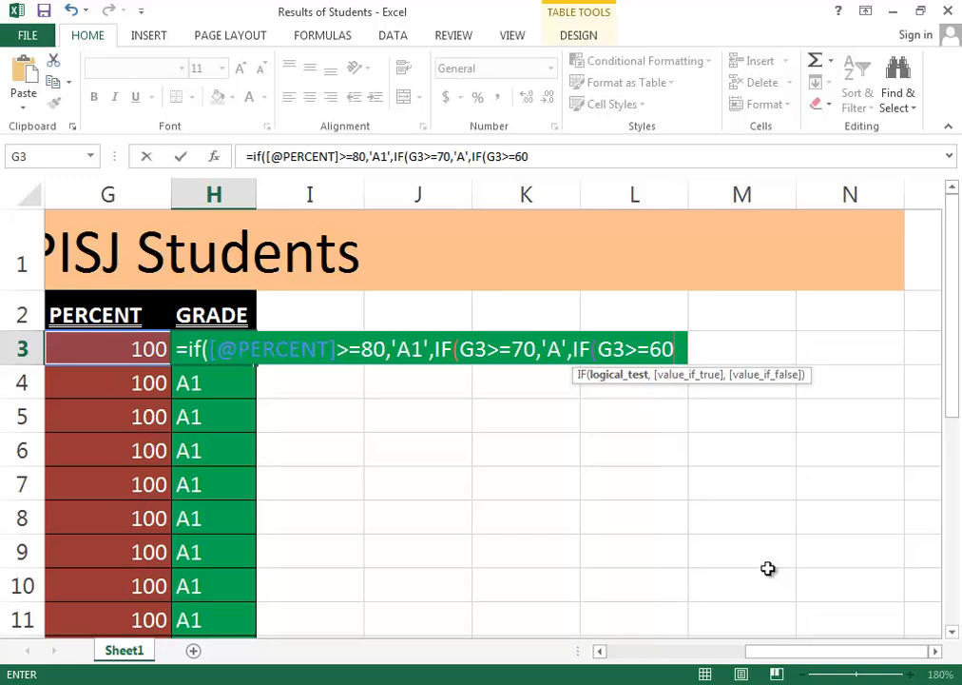
type(",")
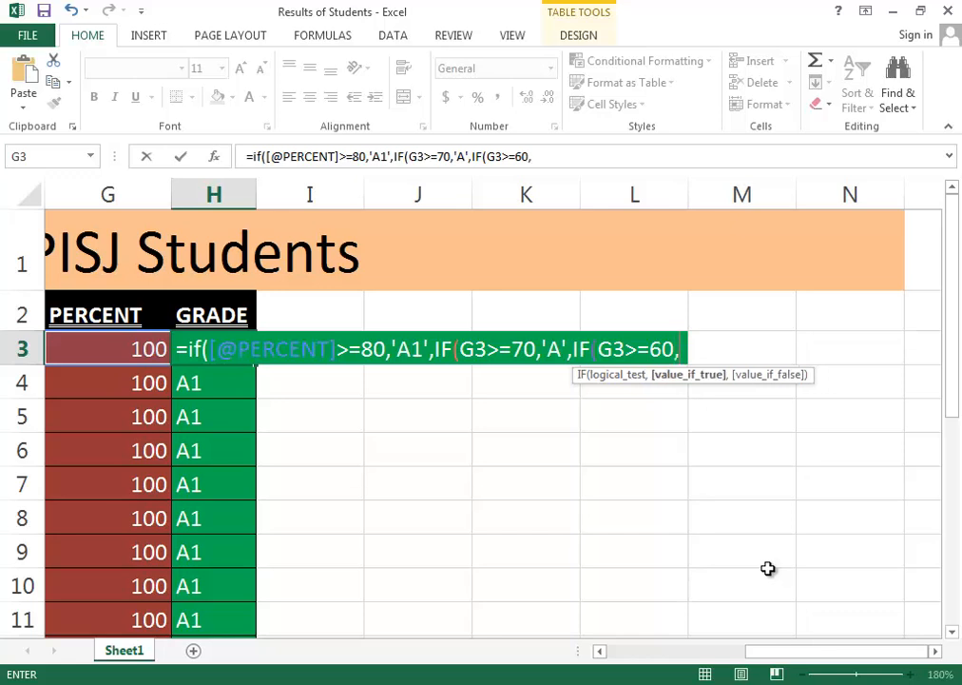
type("'")
type("C")
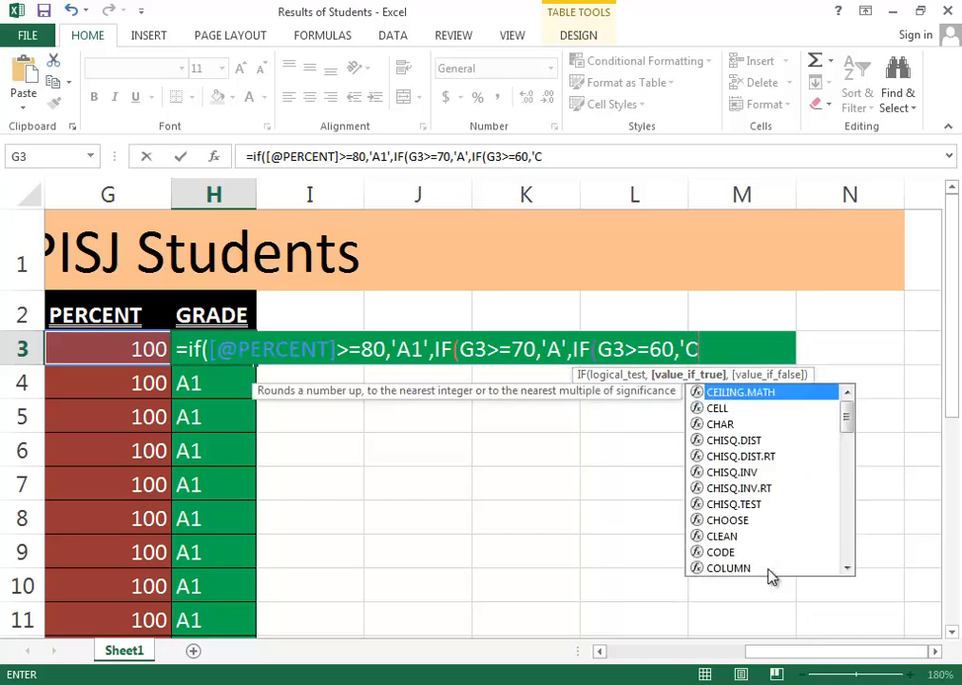
type("',")
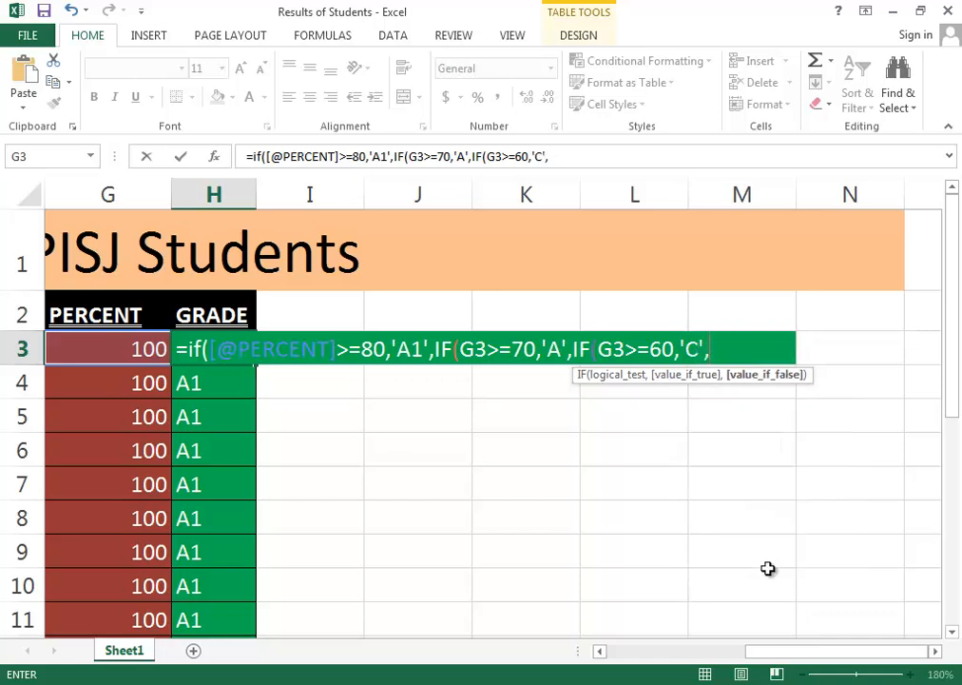
key("Left")
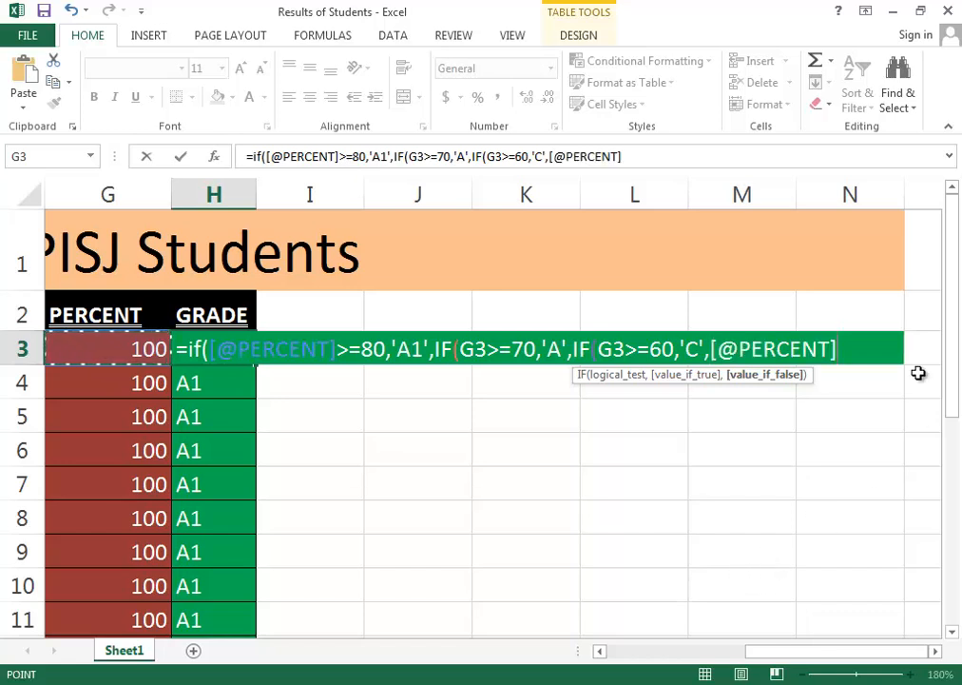
left_click_drag(854, 349, 711, 341)
key("BackSpace")
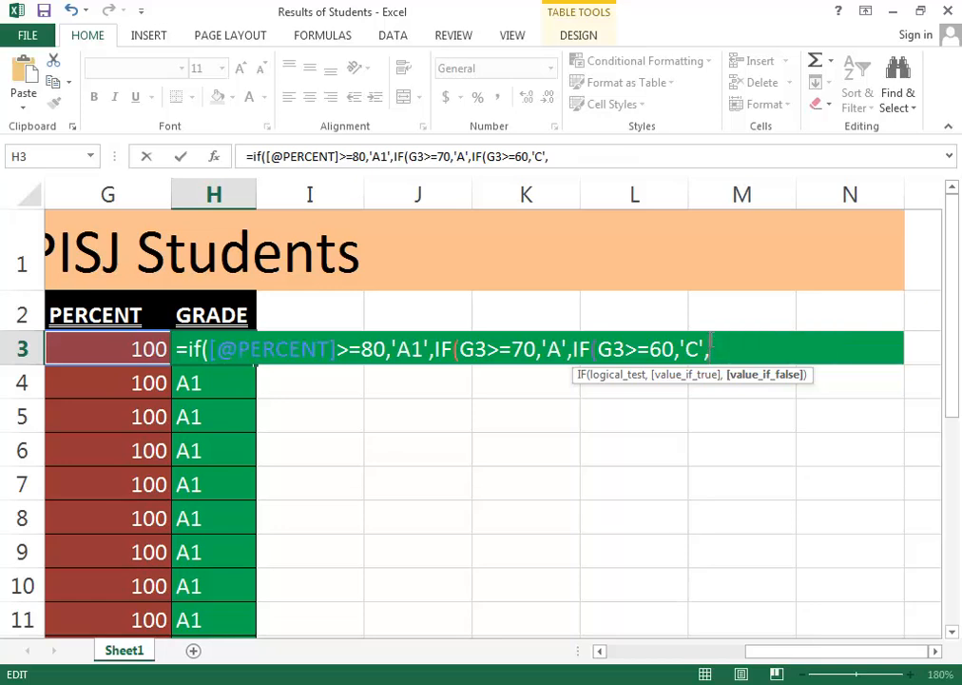
double_click(693, 350)
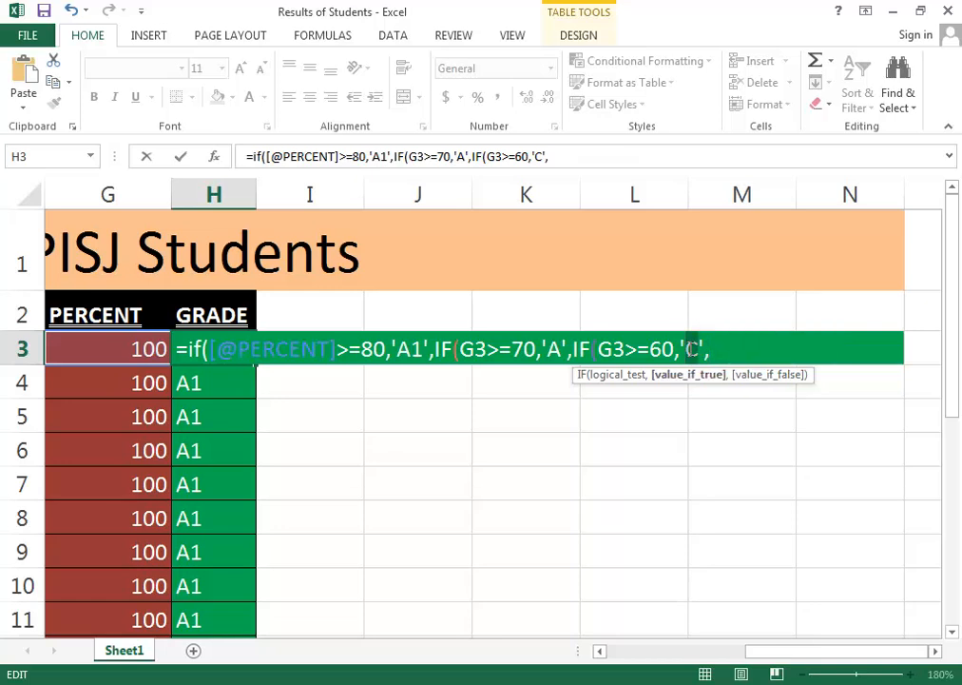
type("B")
left_click(723, 344)
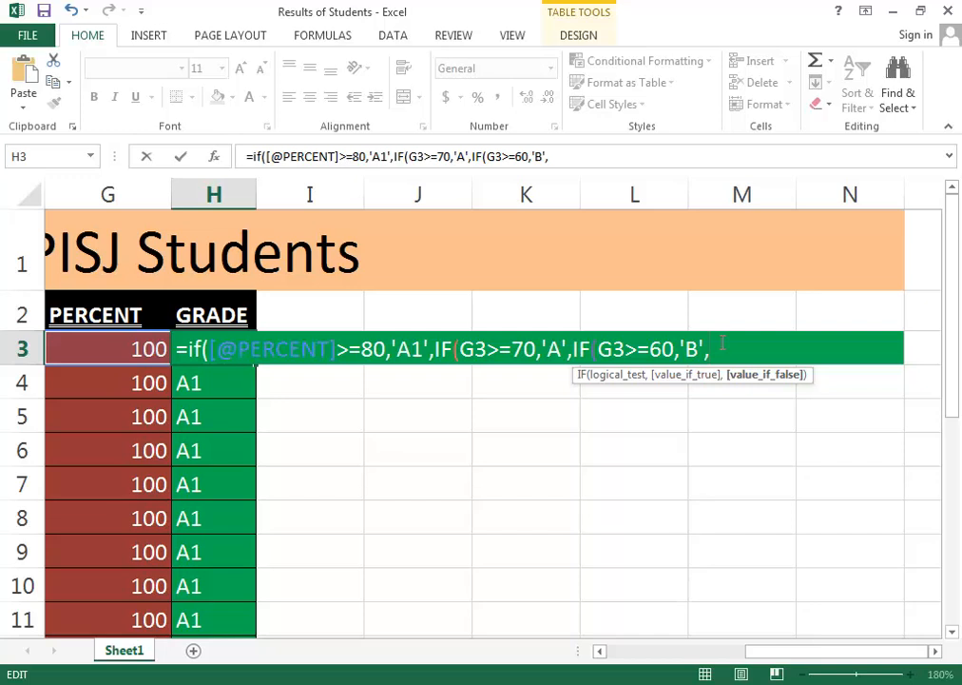
Step: Add a fourth nested IF to the H3 formula with the test G3>=50, the grade 'C' and 'FAIL' as the value if false
type("IF")
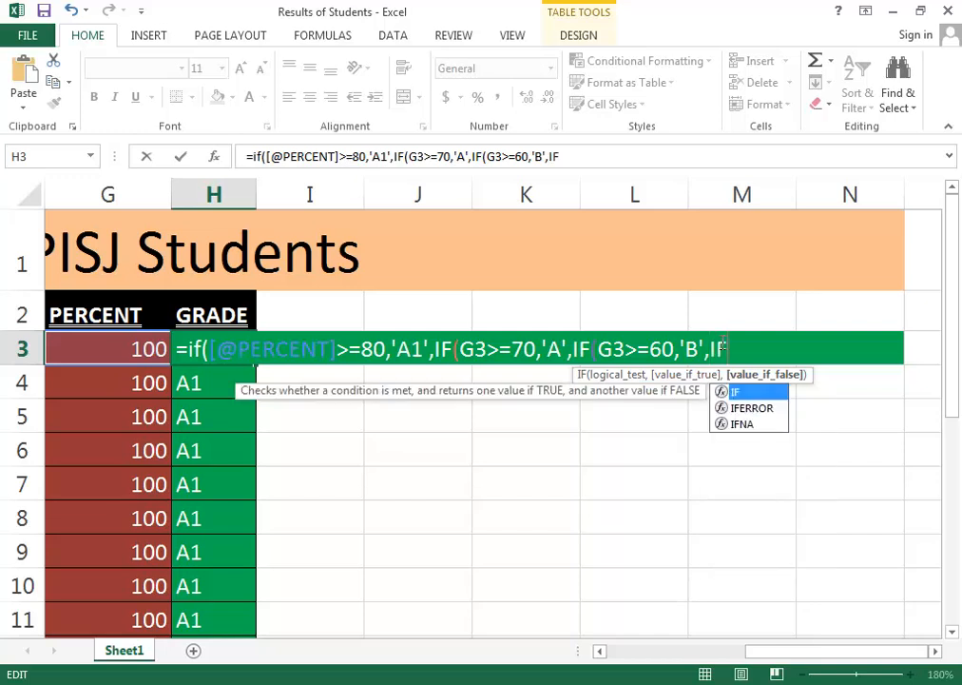
double_click(752, 391)
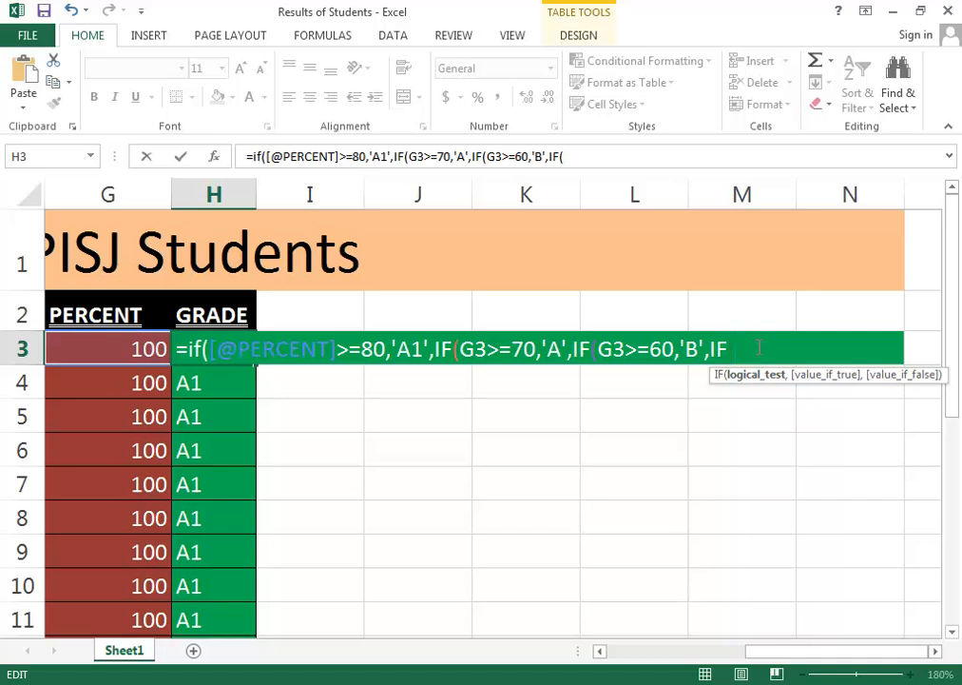
type("G3,")
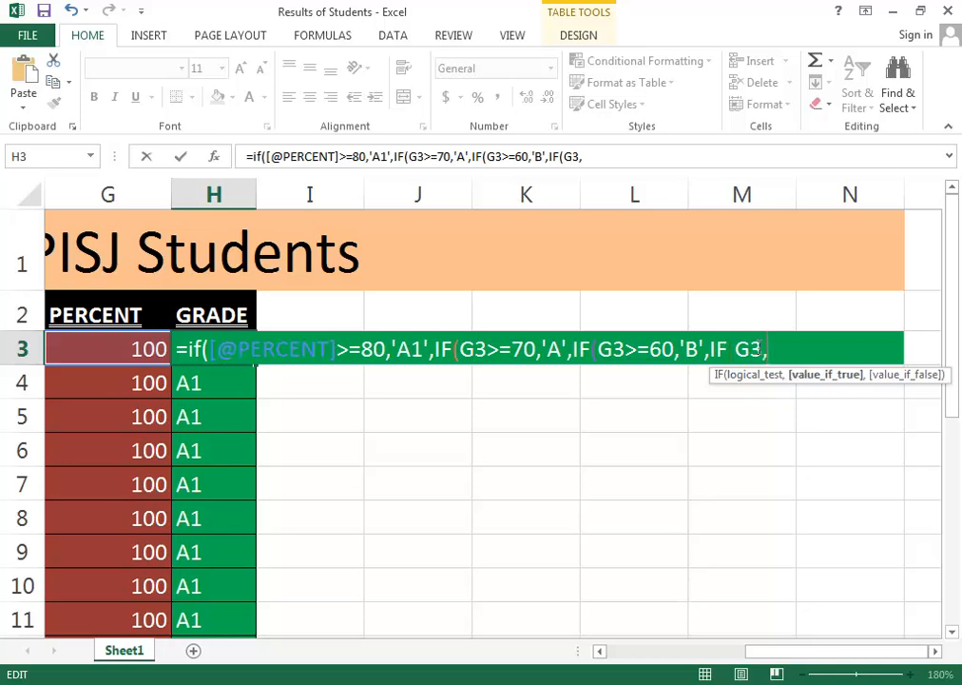
key("BackSpace")
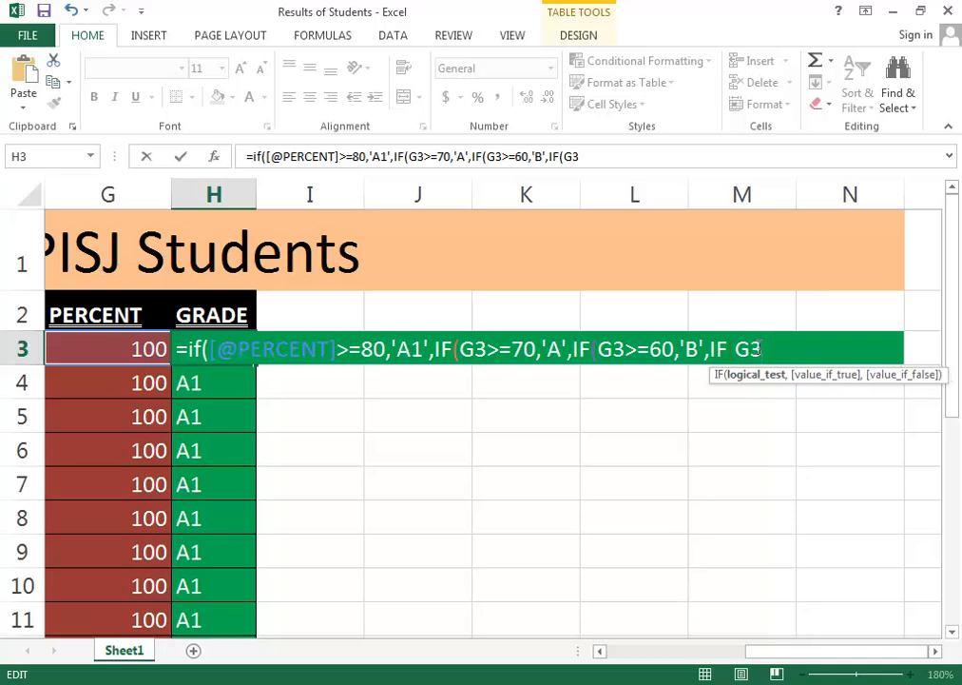
type(">=50,'")
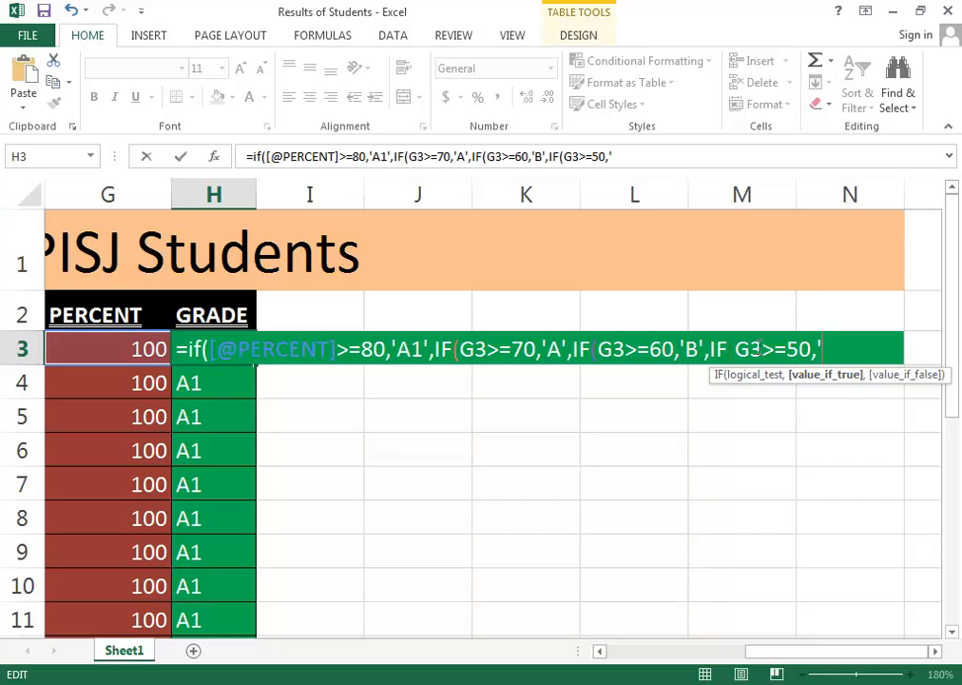
type("C")
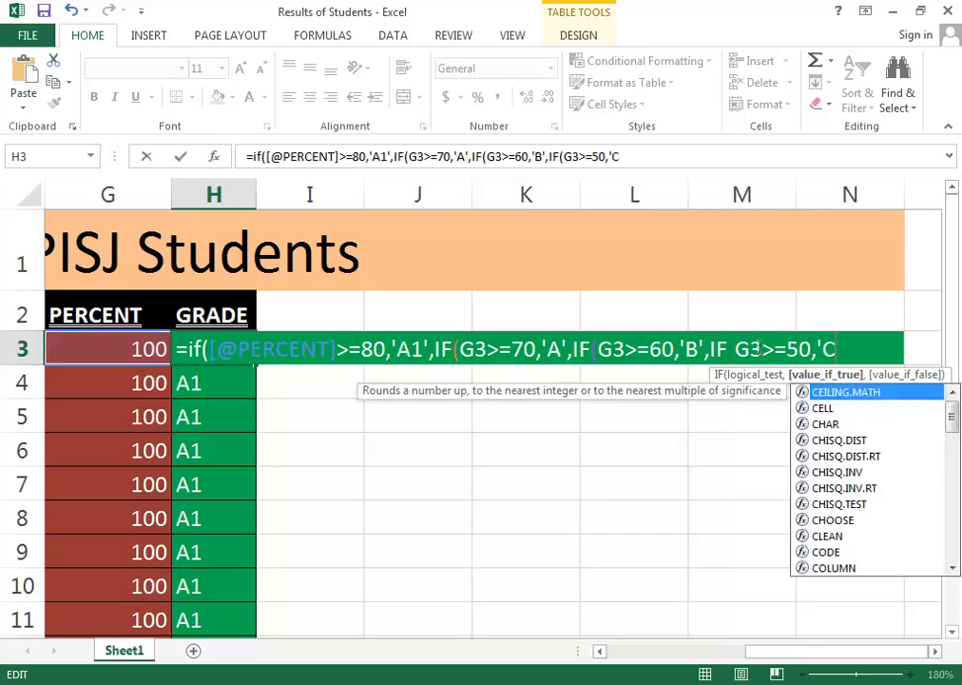
type("'")
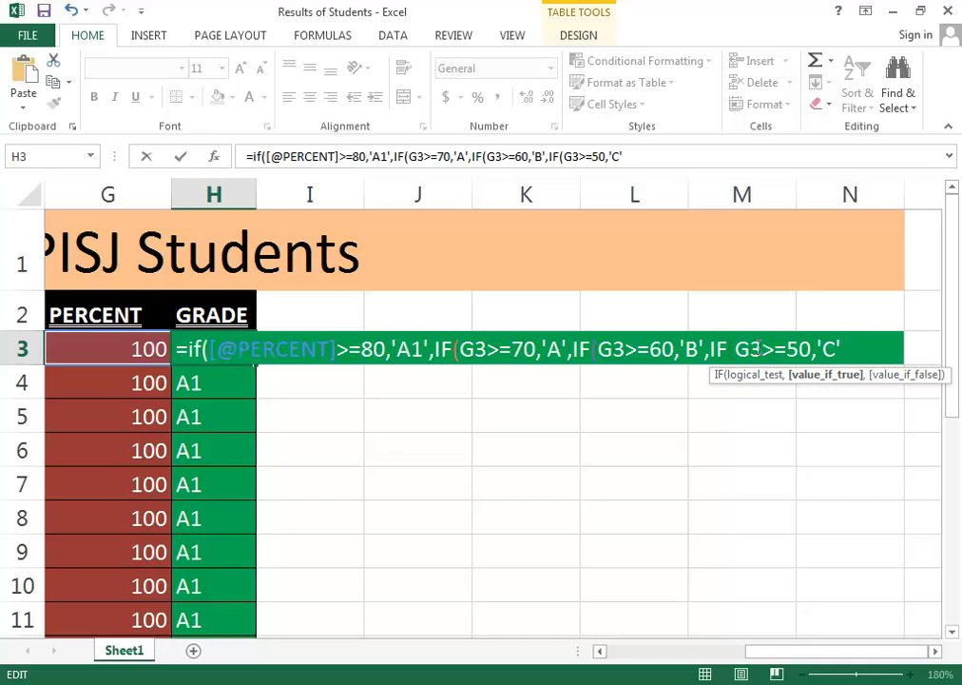
type(",")
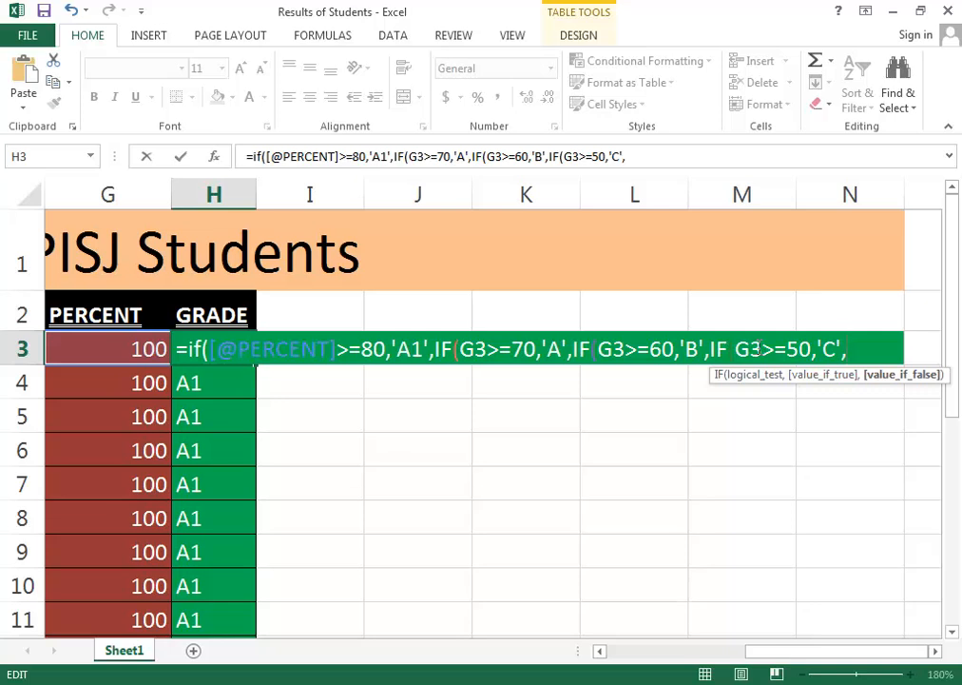
type("'FAIL')")
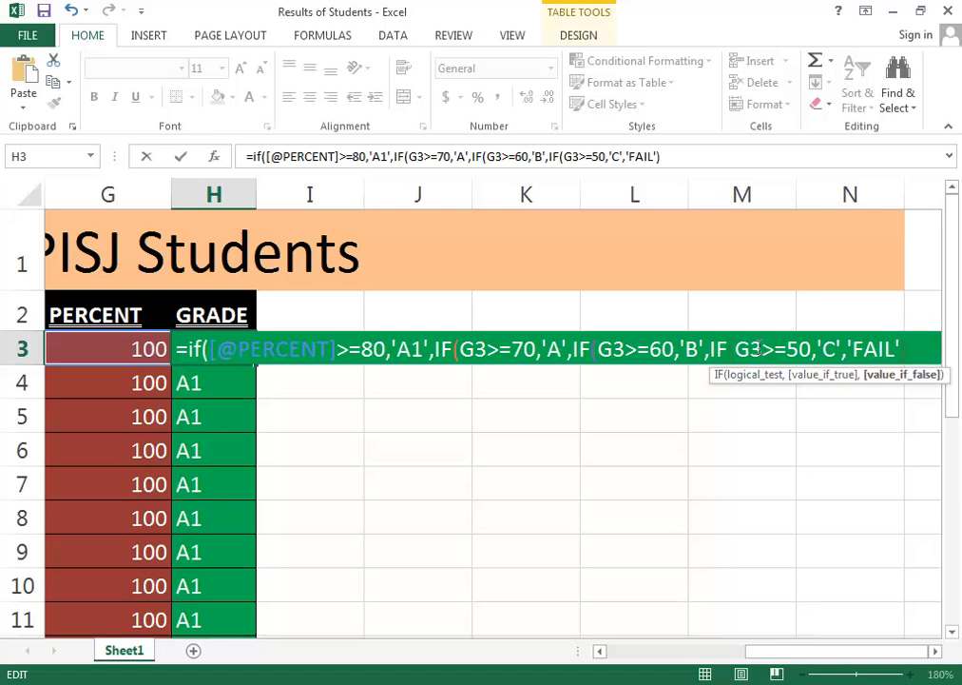
type("))")
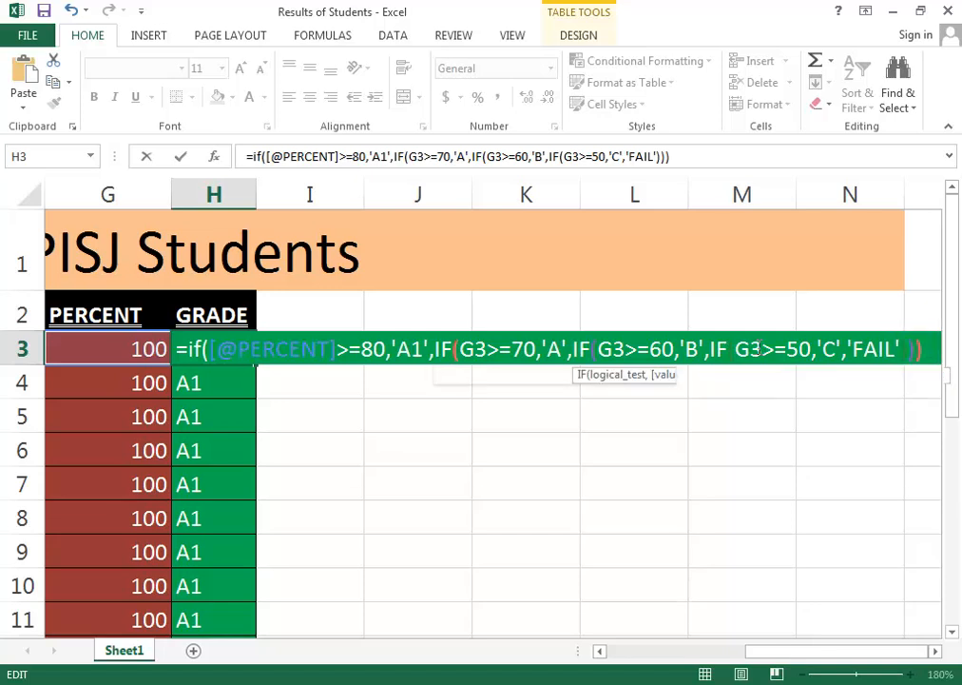
type("))")
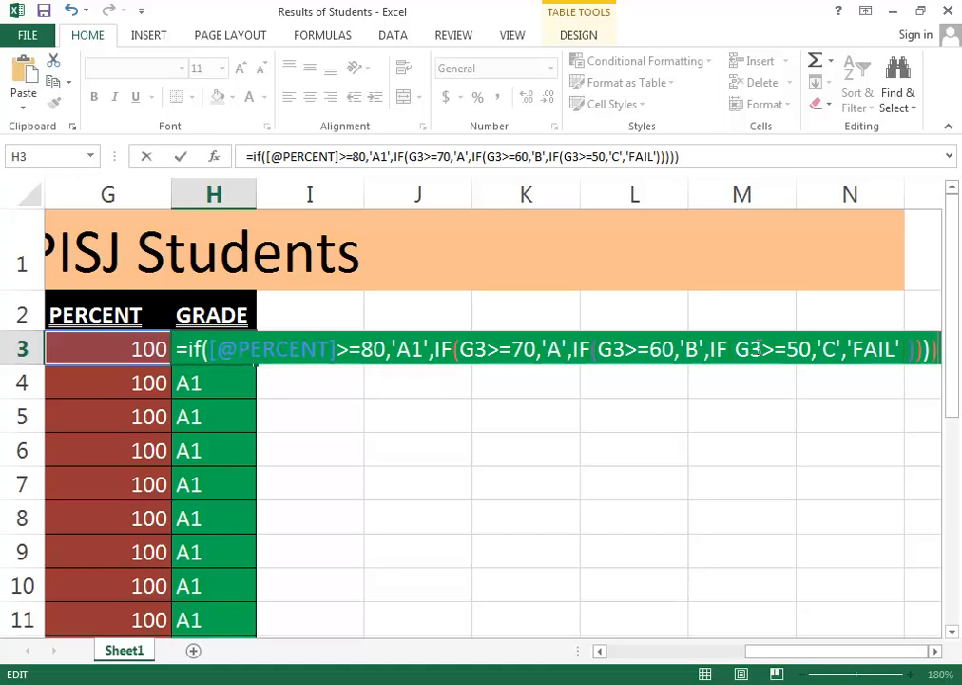
type(")))")
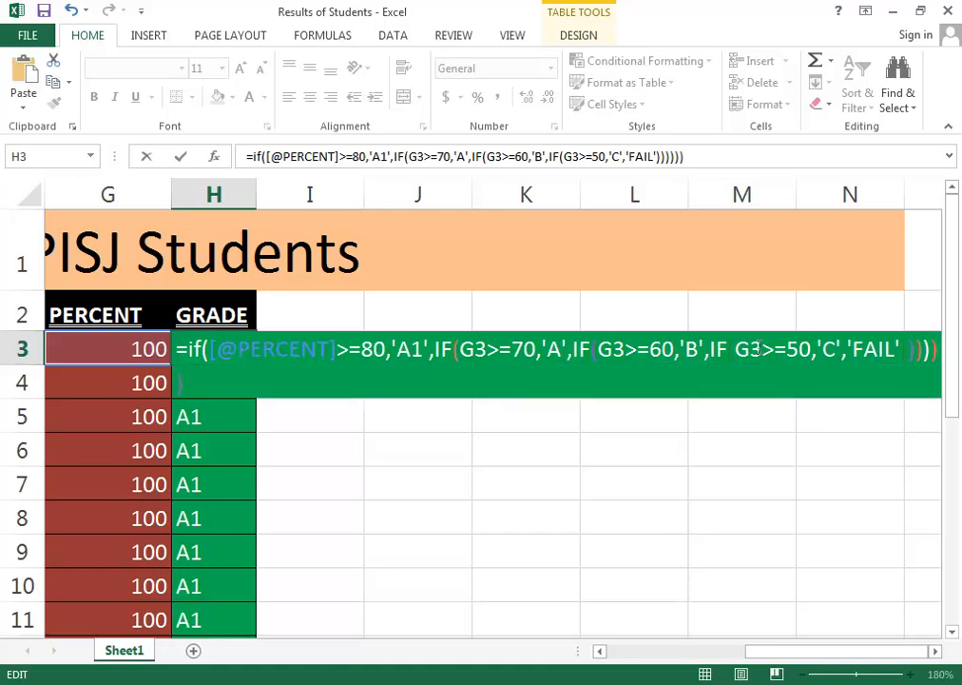
type(")))))")
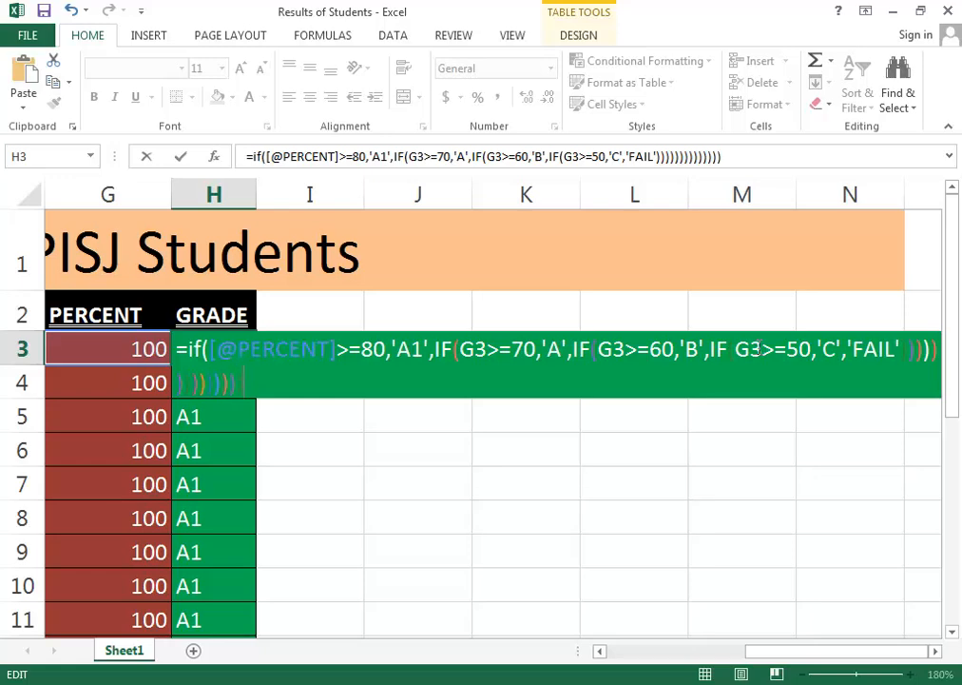
key("BackSpace")
key("BackSpace")
key("BackSpace")
key("BackSpace")
key("BackSpace")
key("BackSpace")
key("BackSpace")
key("BackSpace")
key("BackSpace")
key("BackSpace")
key("BackSpace")
key("BackSpace")
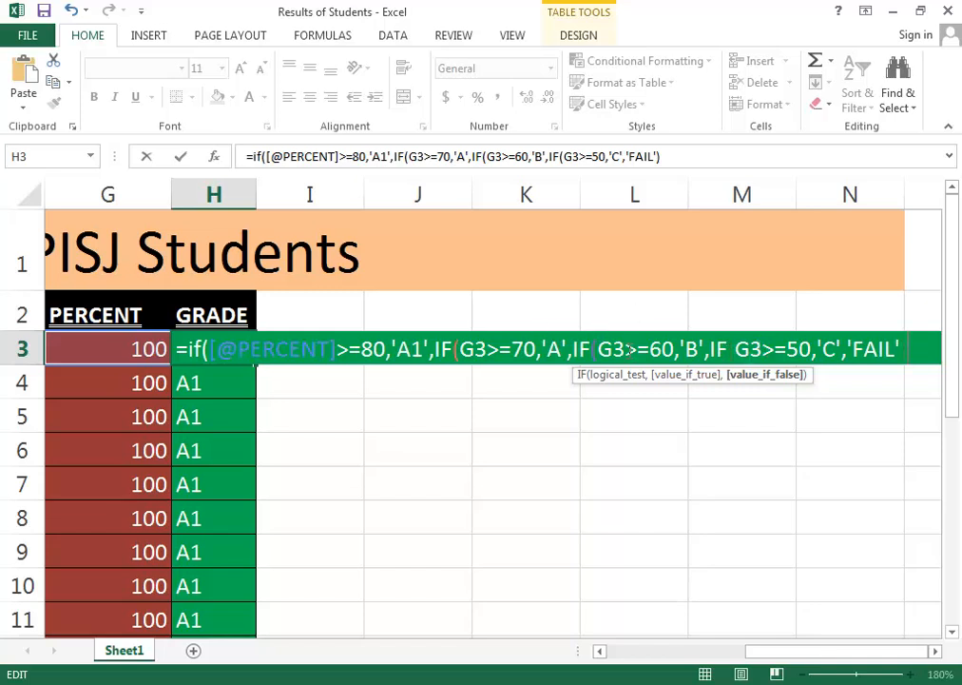
Step: Close the three outer IFs at the end of the H3 formula and try to enter it
type("))")
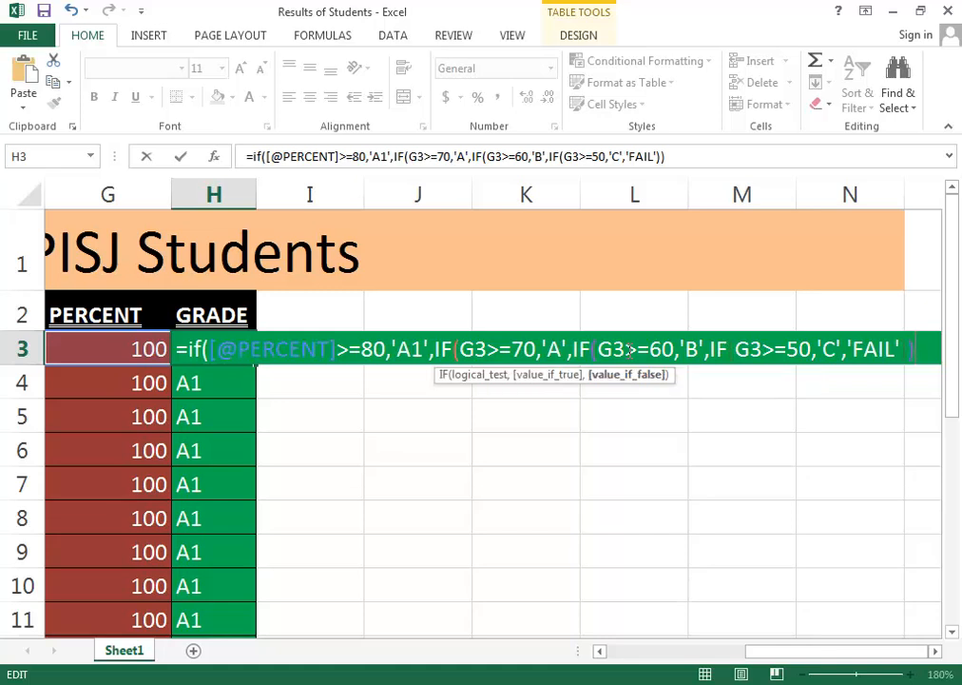
type(")")
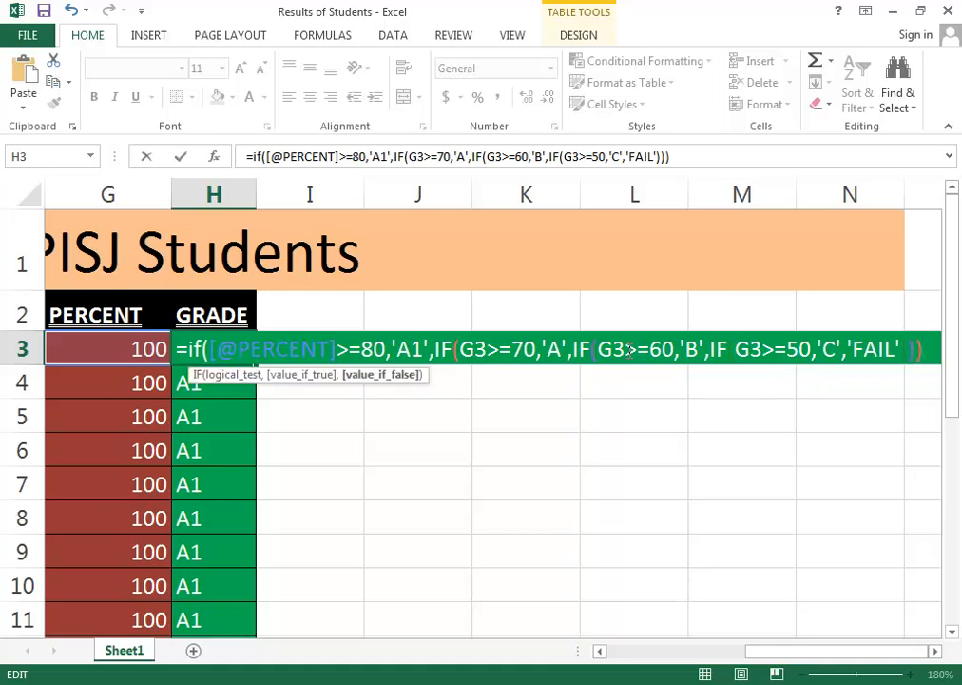
key("Return")
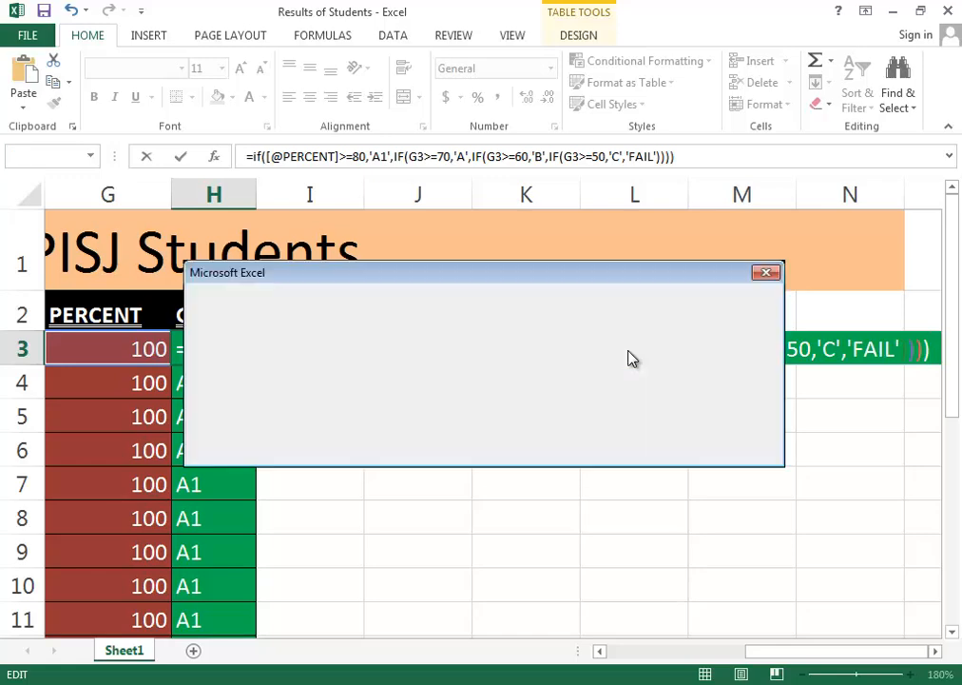
left_click(447, 451)
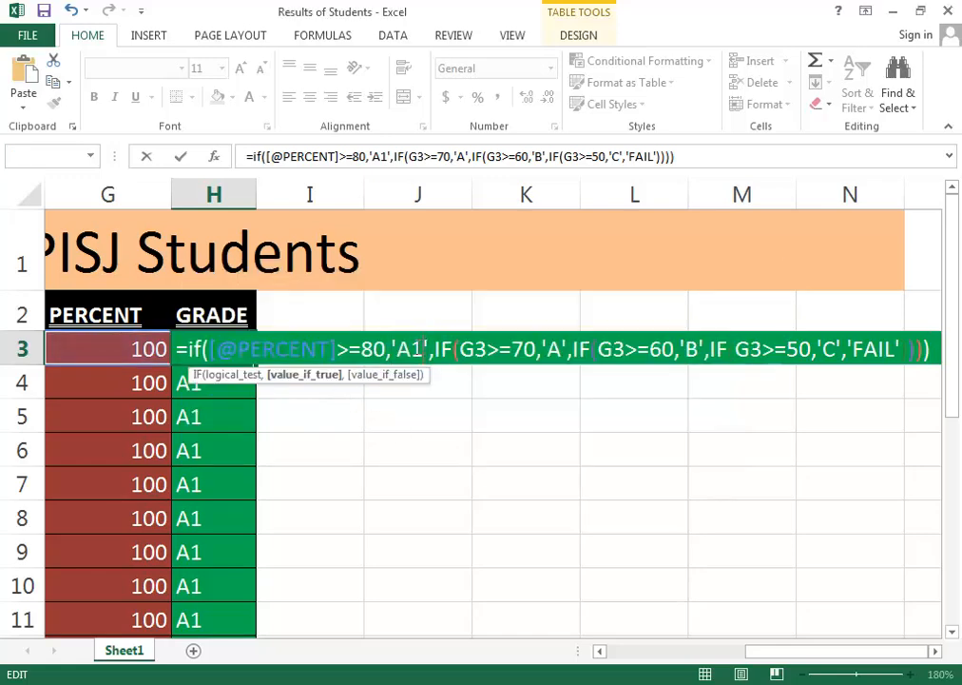
Step: Replace the single quotes around the grade A1 in the H3 formula with double quotes
key("BackSpace")
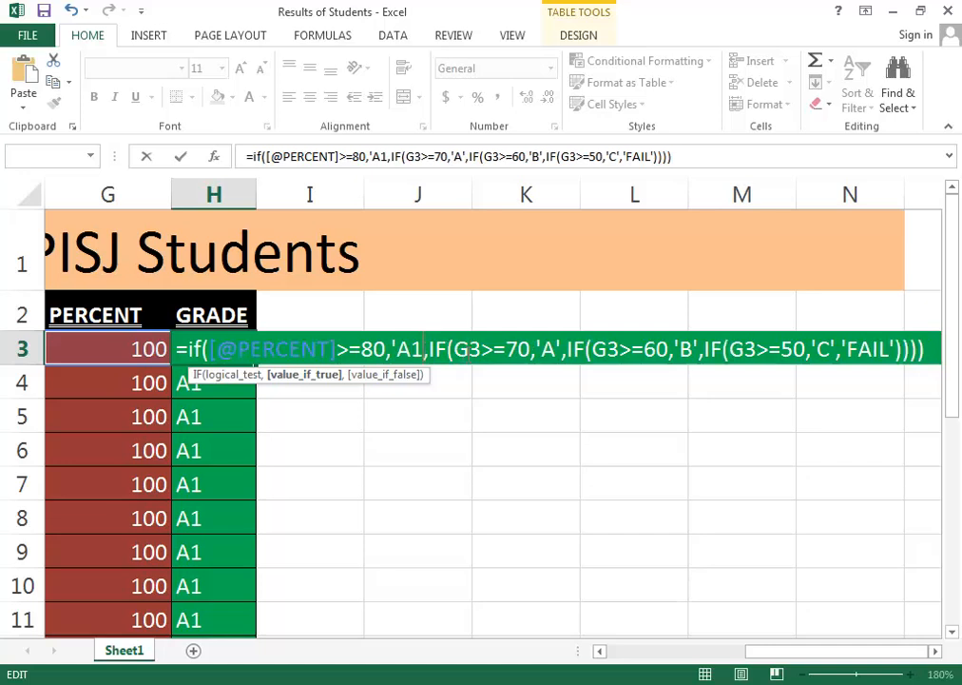
type("\"")
key("Left")
key("Left")
key("Left")
key("Left")
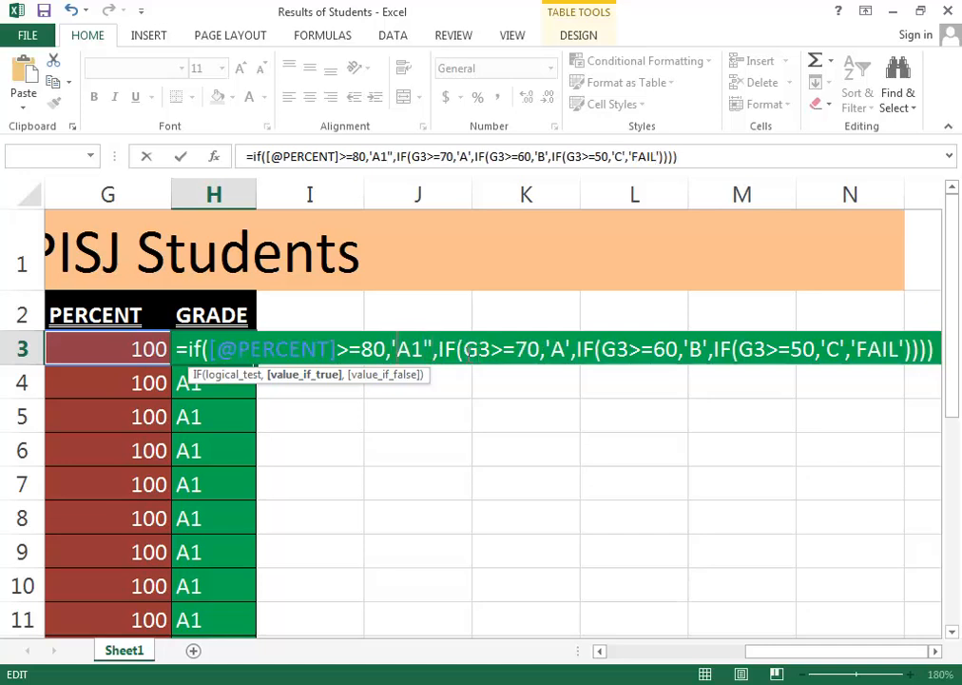
key("Delete")
type("\"")
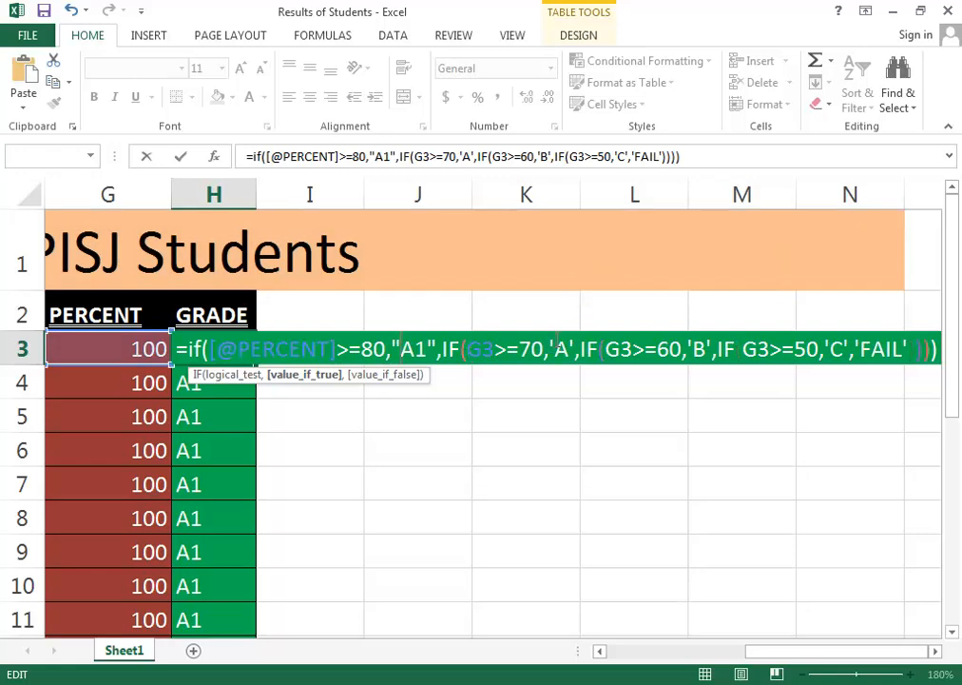
Step: Put the grade A for the G3>=70 test in double quotes instead of single quotes
left_click(555, 350)
key("BackSpace")
type("\"A")
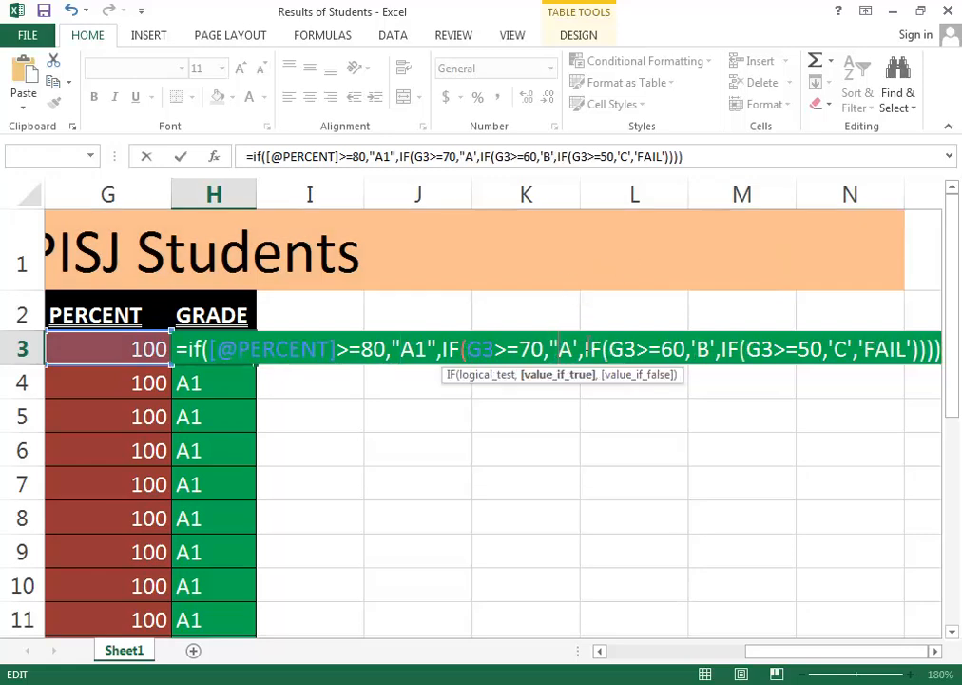
key("Right")
key("Right")
key("BackSpace")
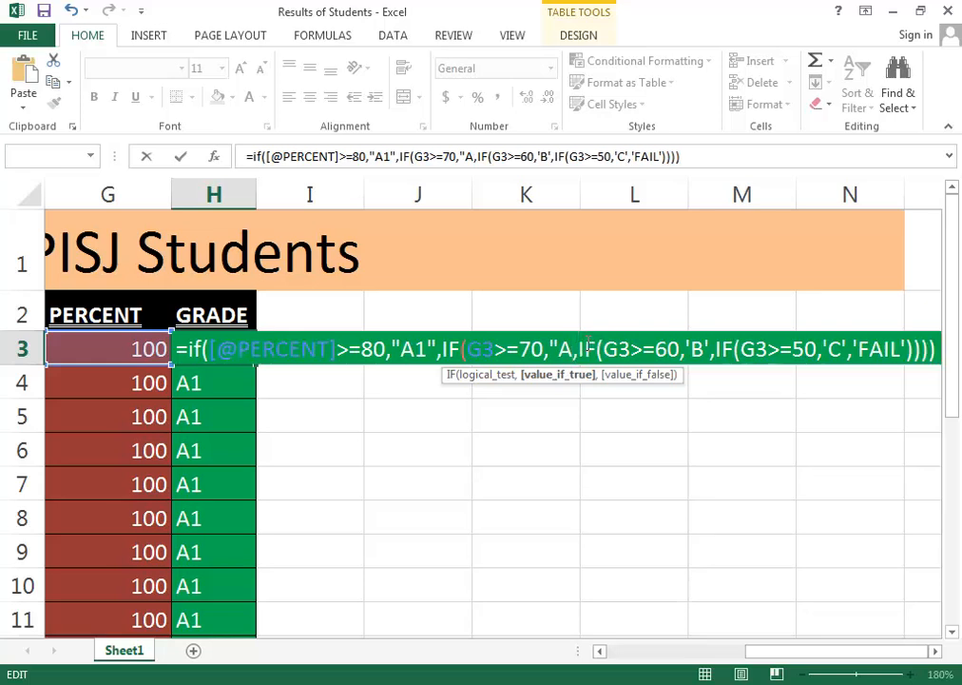
type("\"")
Step: Put the grade B for the G3>=60 test in double quotes instead of single quotes
left_click(702, 349)
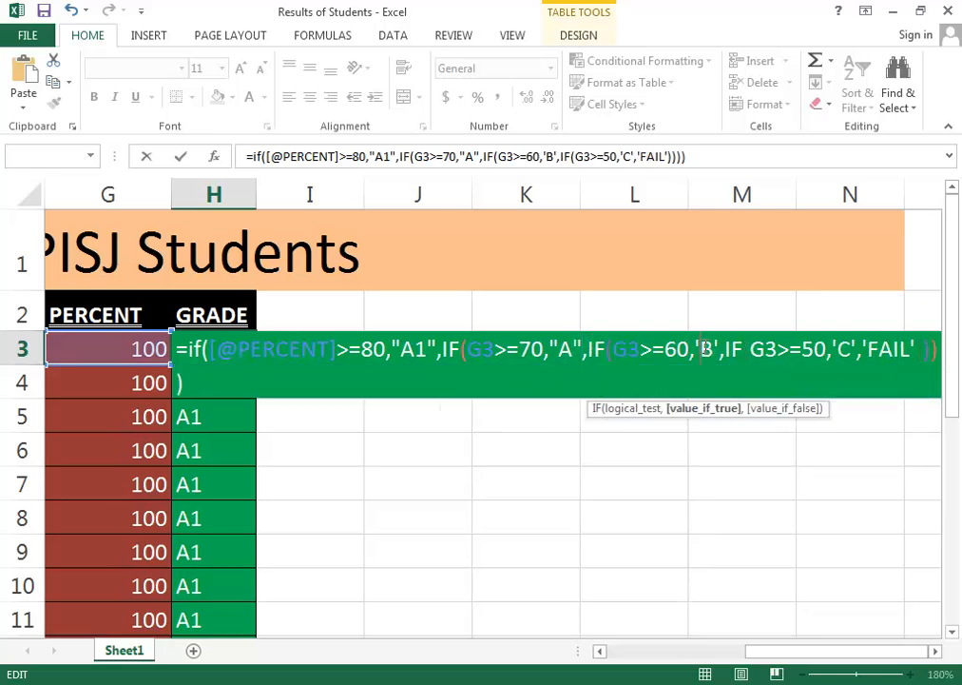
key("BackSpace")
type("\"B")
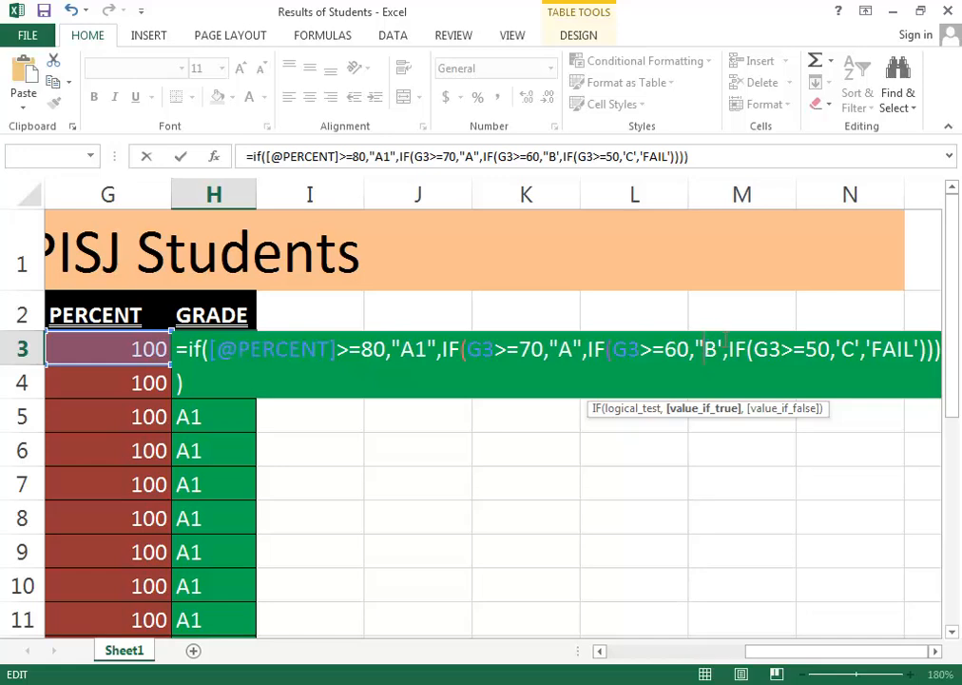
left_click(725, 349)
key("BackSpace")
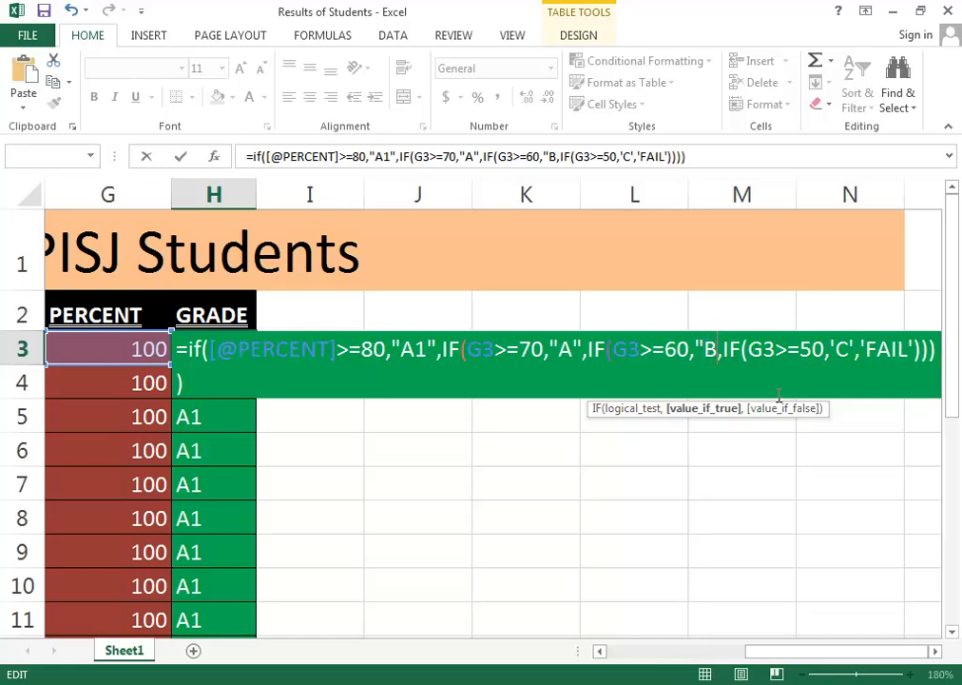
type("\"")
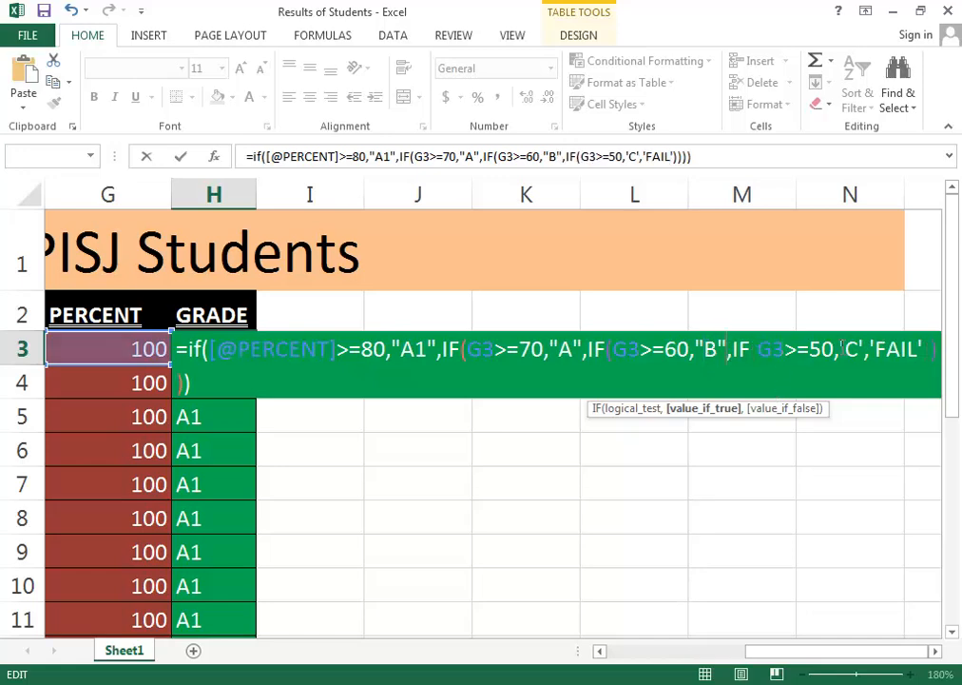
Step: Put the grade C for the G3>=50 test in double quotes instead of single quotes
left_click(845, 349)
key("BackSpace")
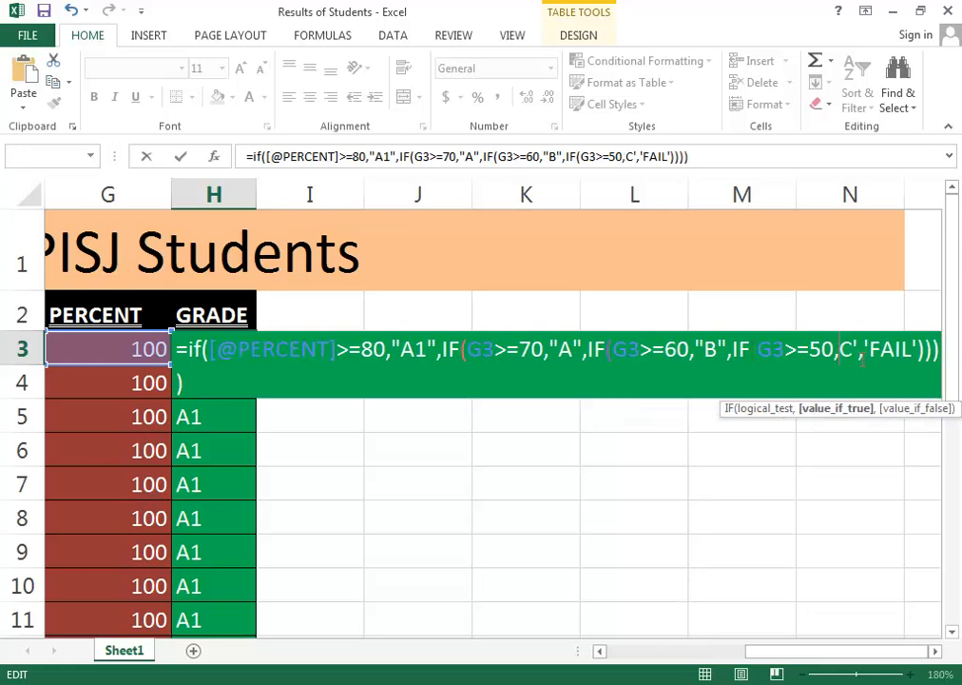
type("\"")
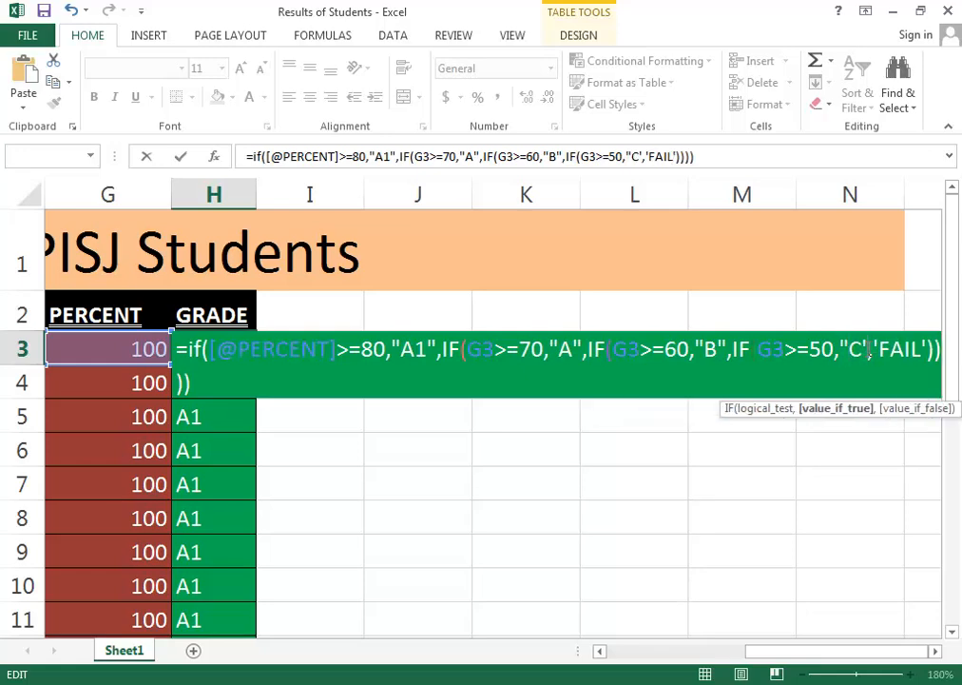
left_click(870, 349)
key("BackSpace")
type("\"")
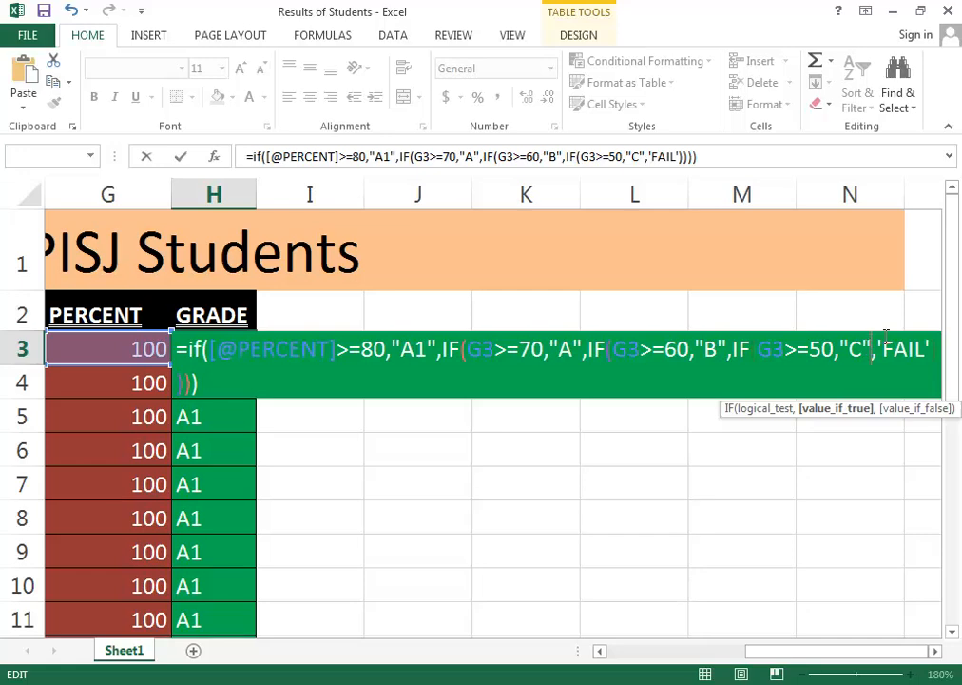
Step: Replace the single quotes around FAIL with double quotes and enter the finished nested IF formula in H3
left_click(885, 340)
key("BackSpace")
type("\"")
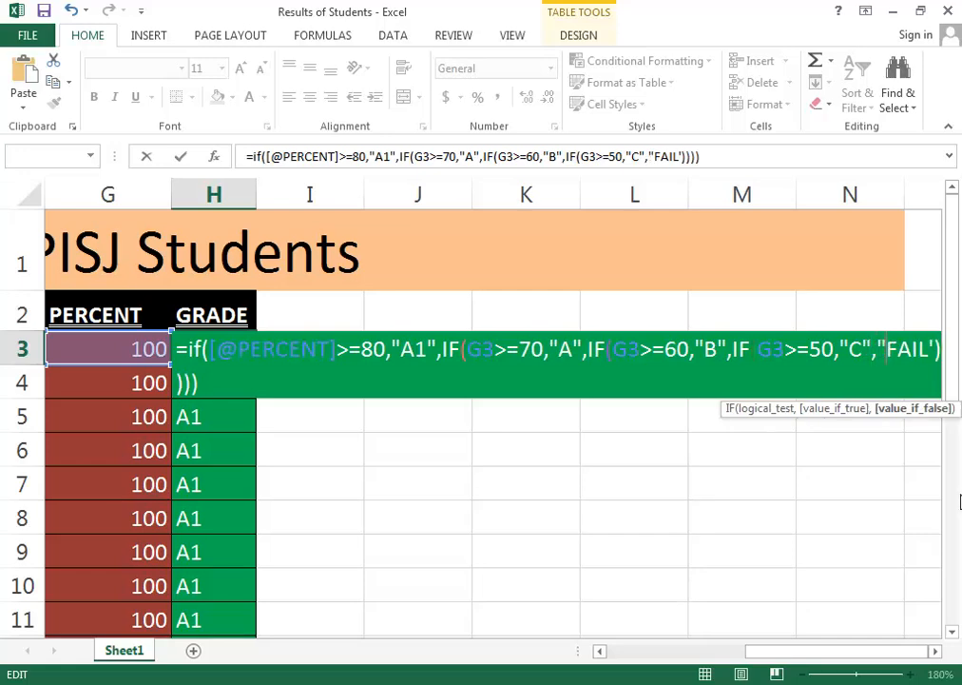
key("Return")
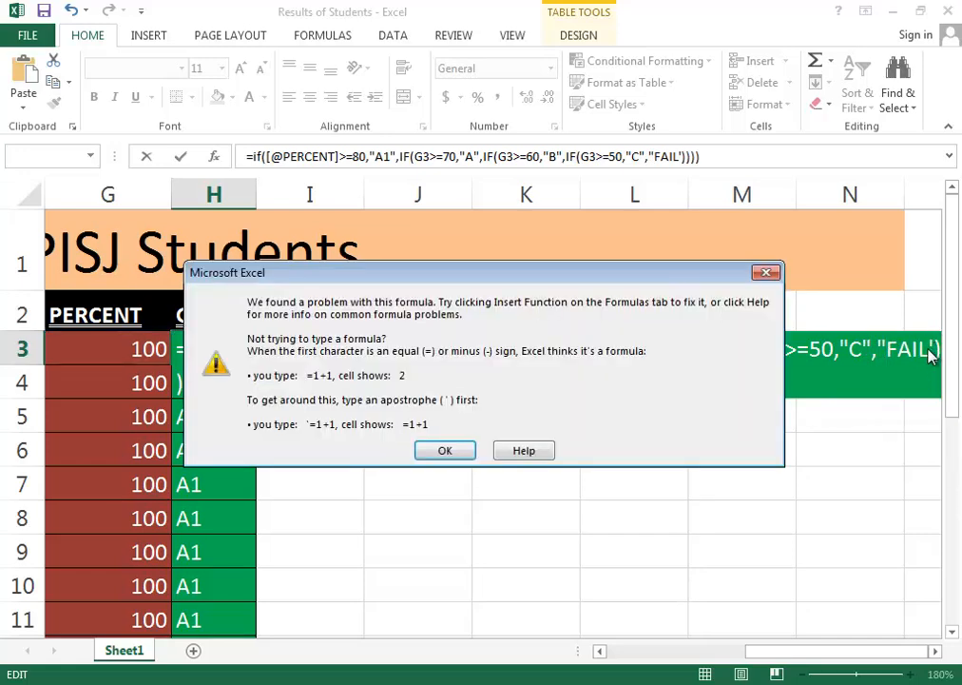
left_click(442, 451)
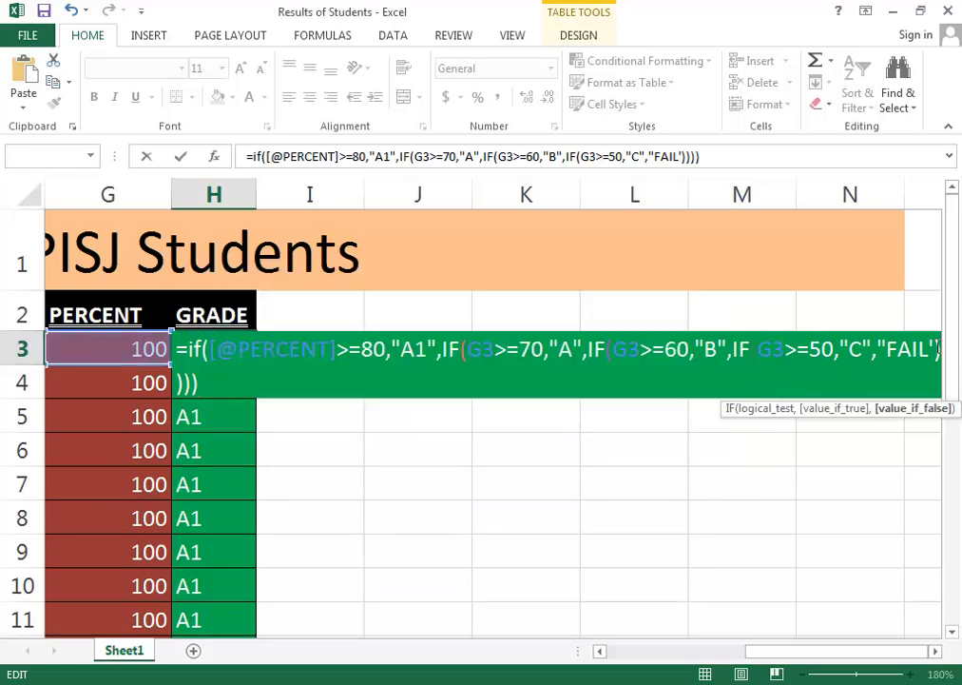
key("BackSpace")
type("\"")
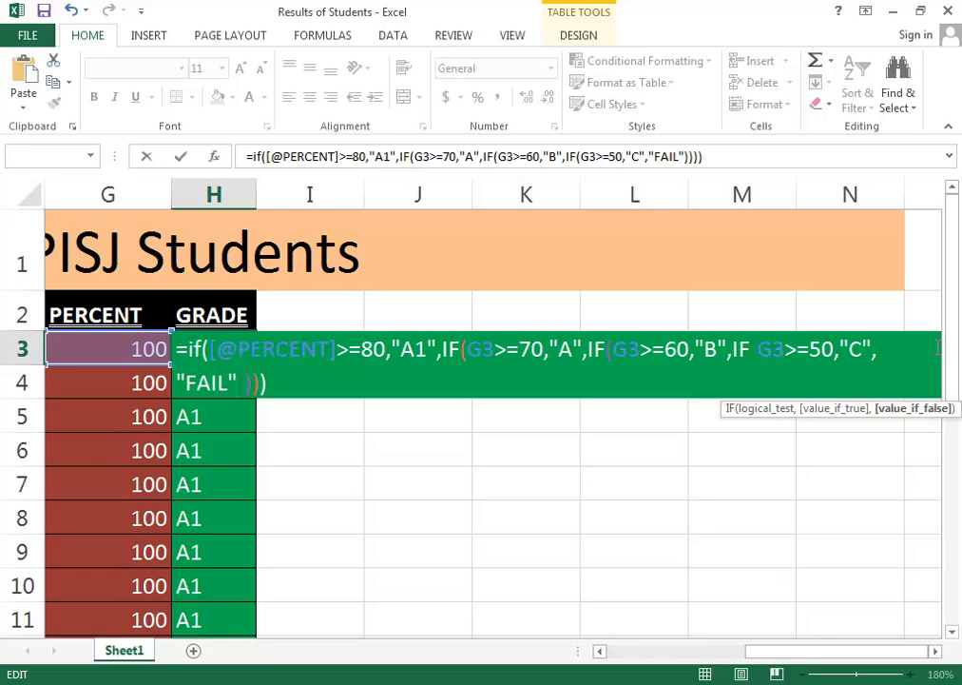
key("ctrl+Return")
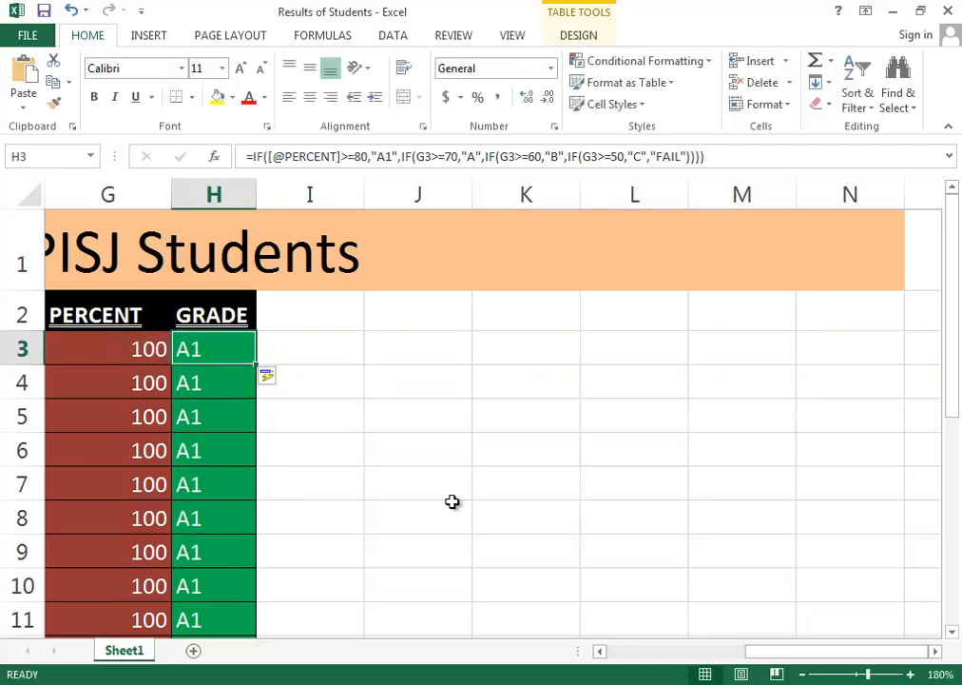
Step: Test the grade formula by setting the first student's percentage in G3 to 80
left_click_drag(777, 652, 757, 651)
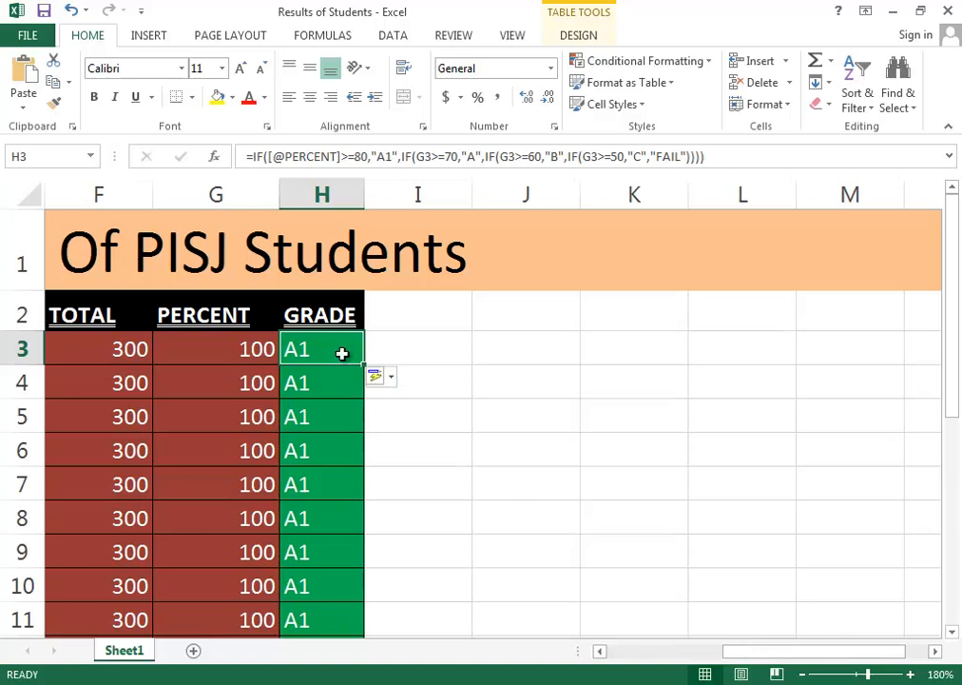
left_click(254, 350)
type("8")
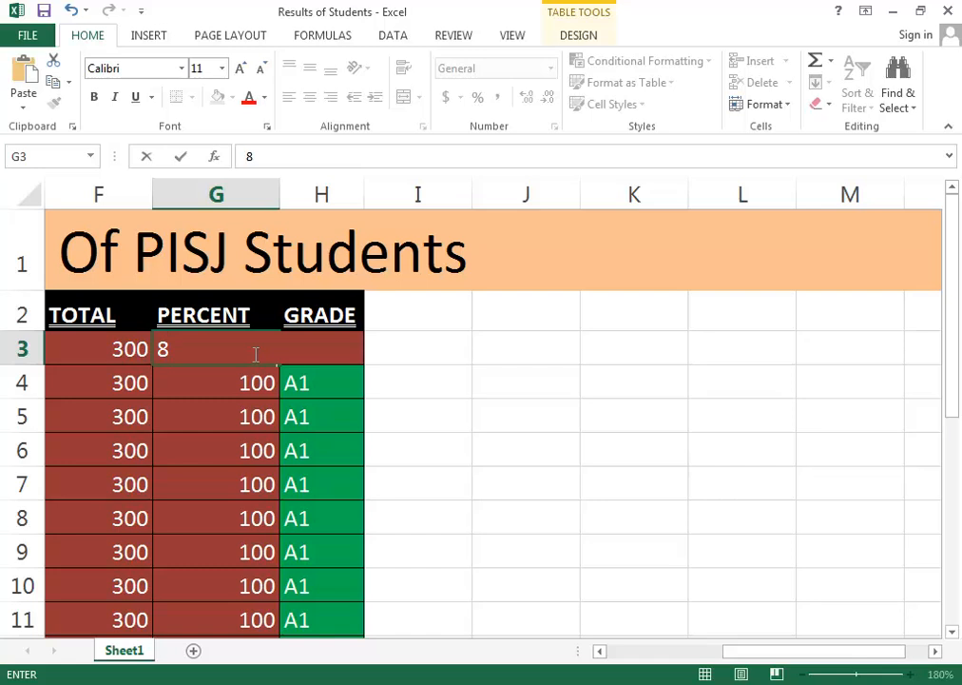
type("0")
key("Return")
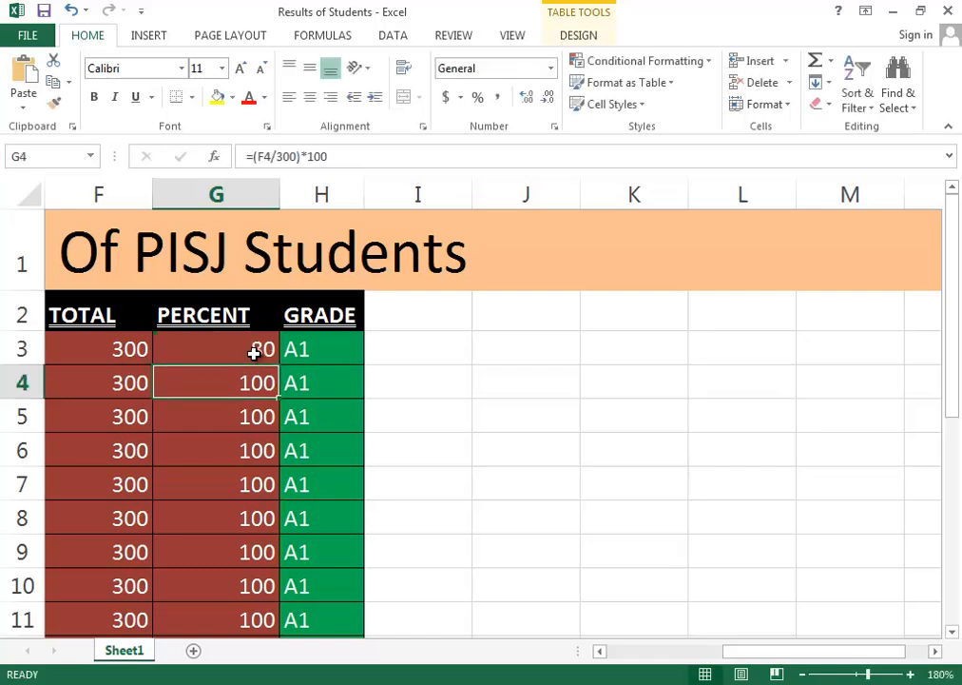
Step: Test the value just below the A1 threshold by setting the percentage in G3 to 79.99
left_click(254, 353)
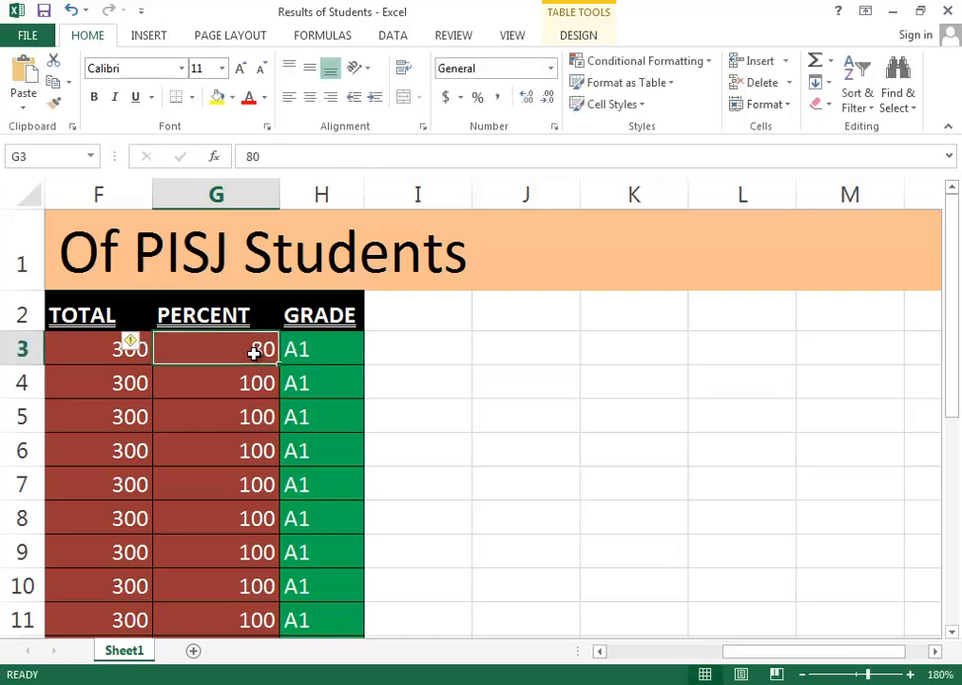
type("79.9")
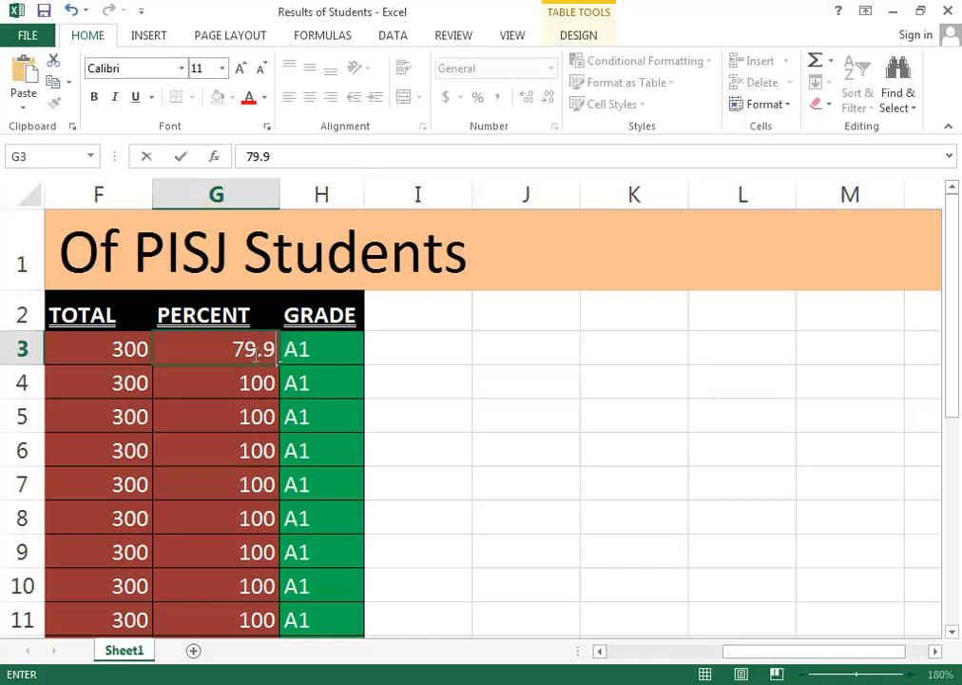
type("9")
key("Return")
Step: Set the percentage in G3 to 6.0001 to test the grade formula with a very low value
left_click(254, 352)
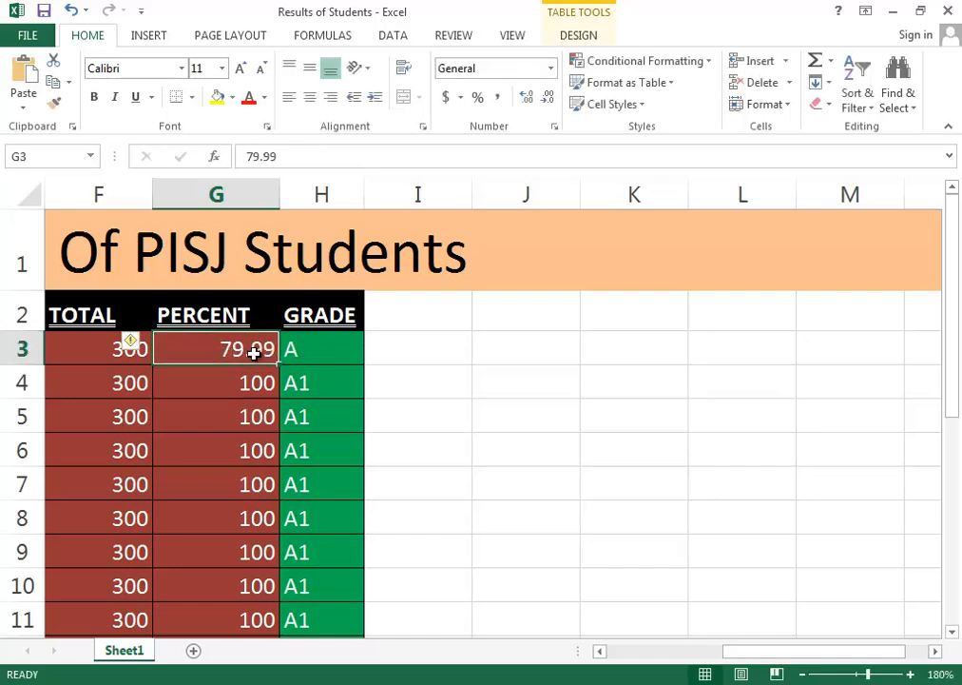
type("6")
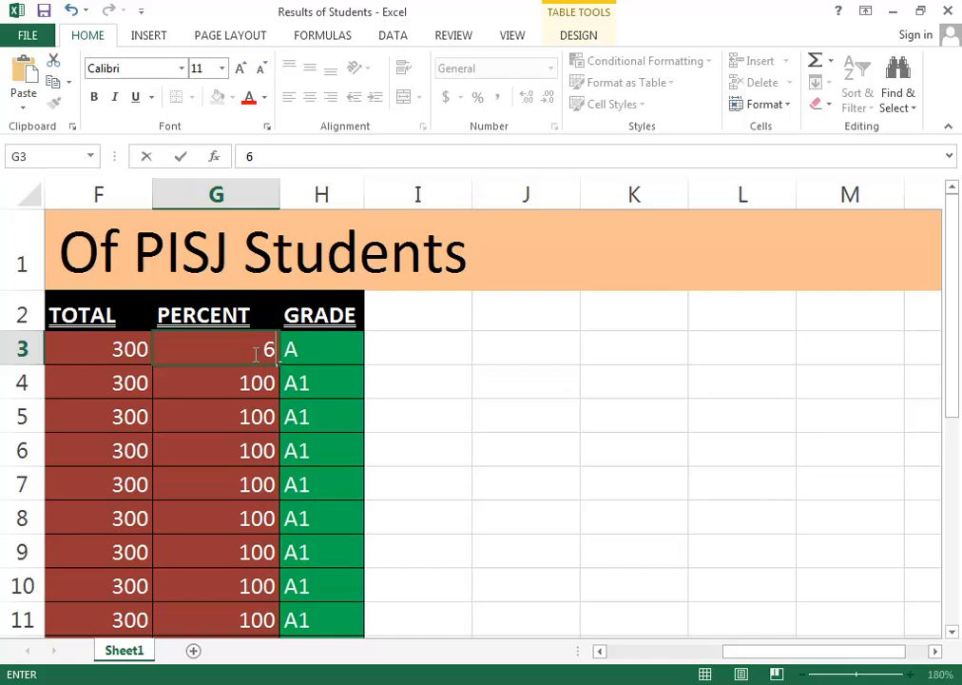
type(".0001")
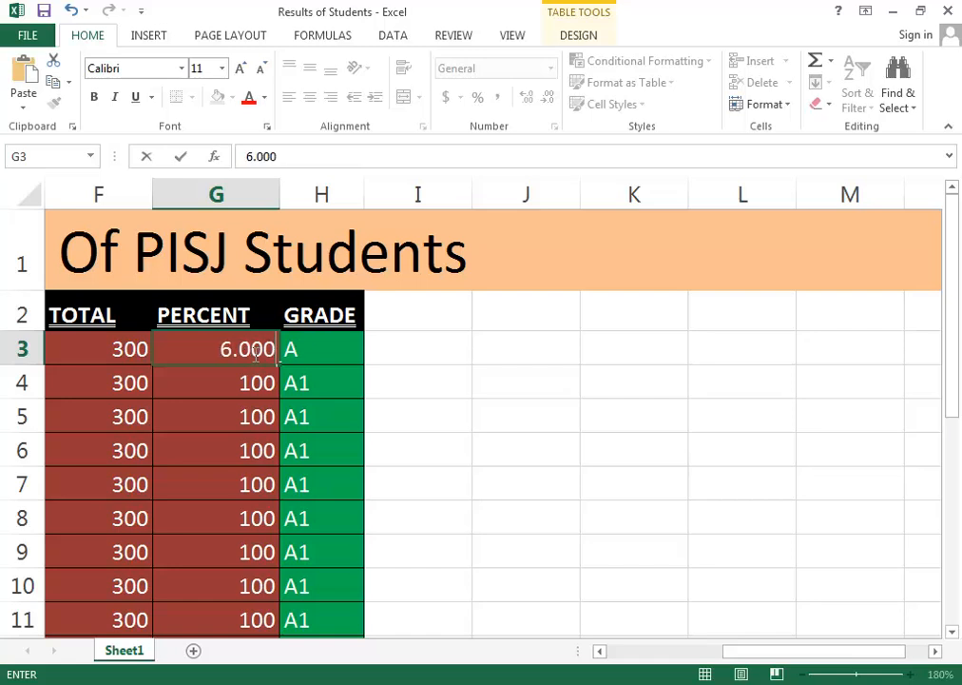
key("Left")
key("Left")
key("Right")
key("Right")
key("Right")
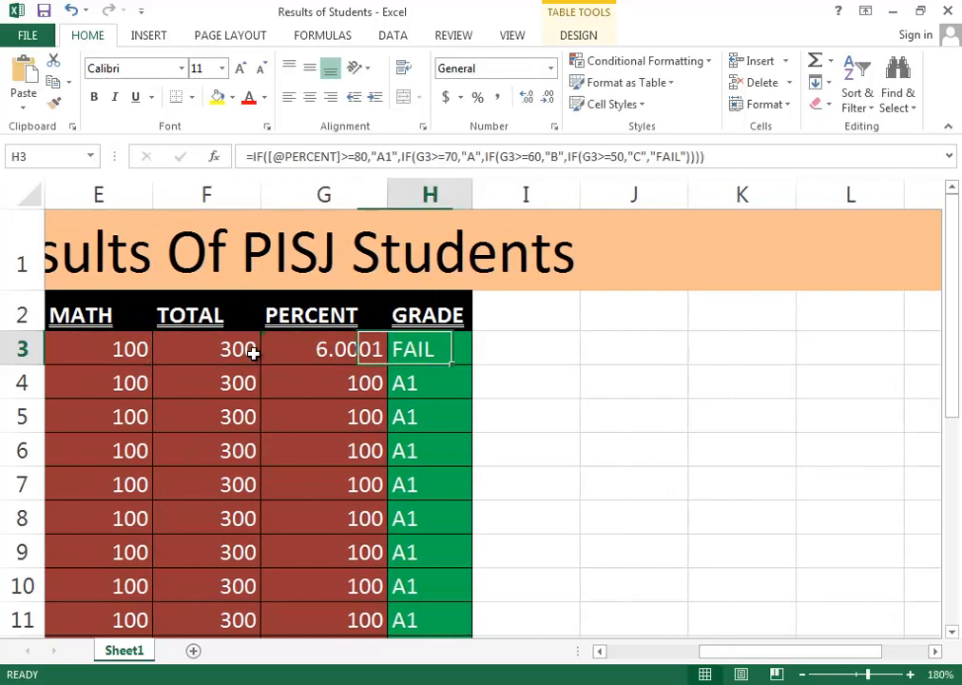
Step: Set the percentage in G3 to 25 to test the FAIL branch of the grade formula
key("Left")
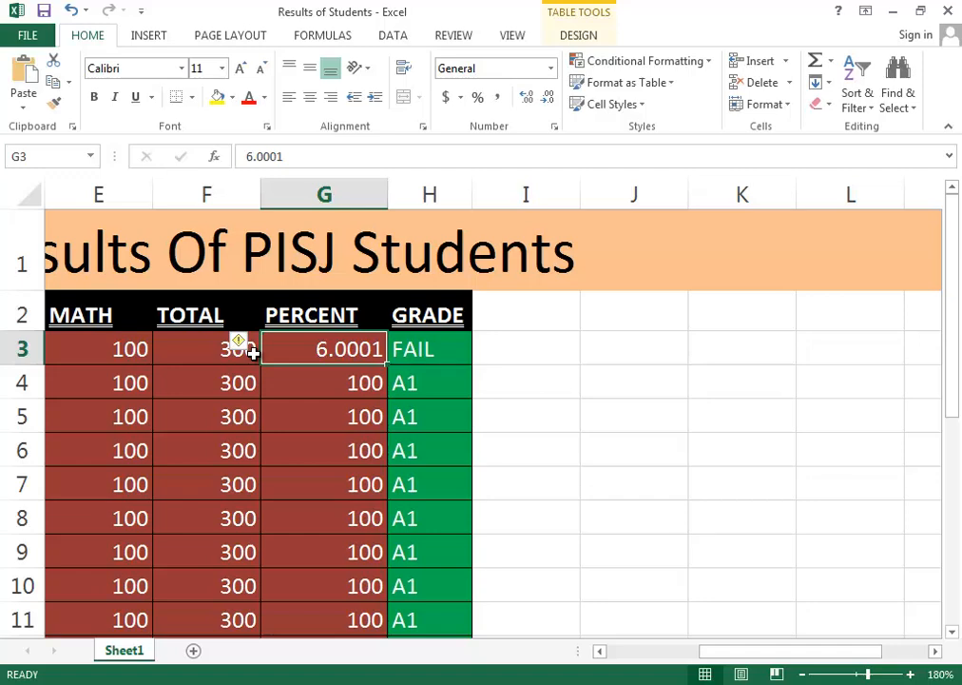
type("25")
key("Return")
key("Up")
Step: Replace the percentage in G3 with 60 to test the B branch of the grade formula
key("F2")
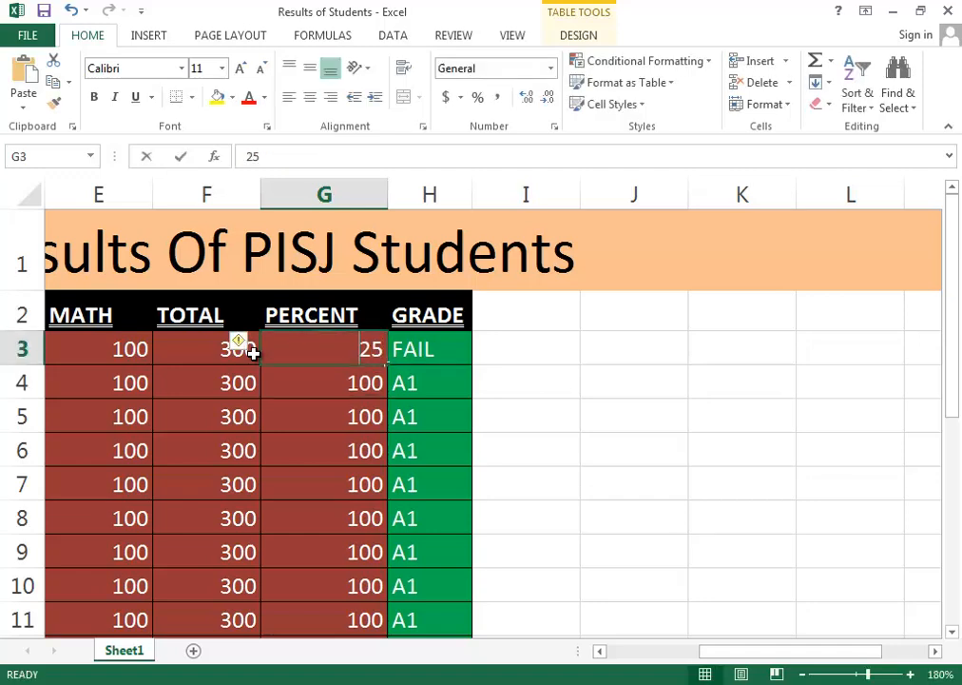
key("BackSpace")
key("BackSpace")
type("60")
key("Return")
Step: Set the percentage in G3 to 50 to test the C branch of the grade formula
key("Up")
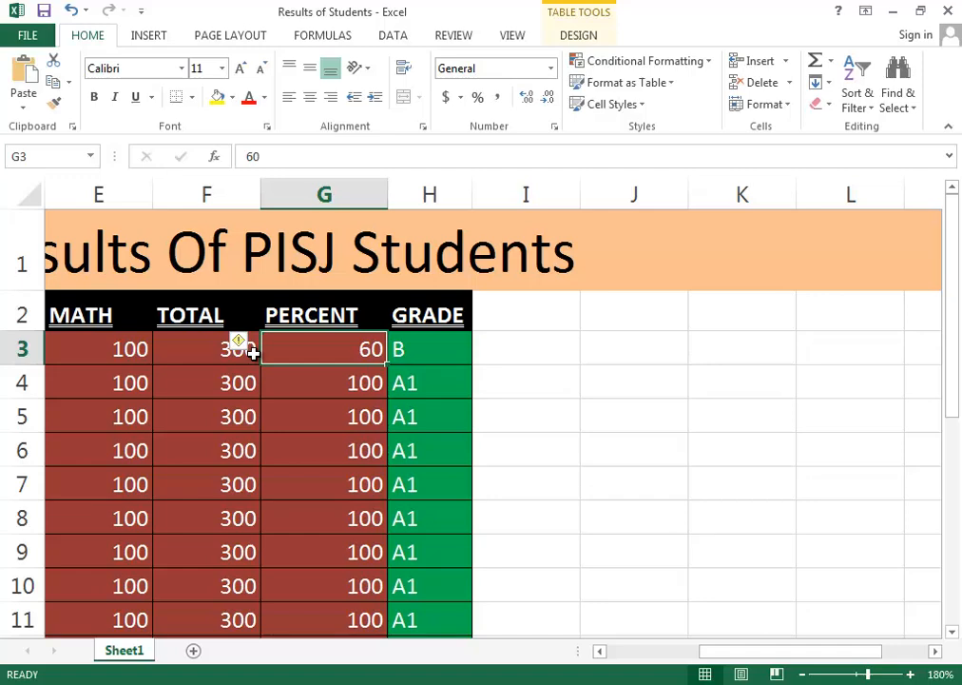
type("50")
key("Return")
key("Up")
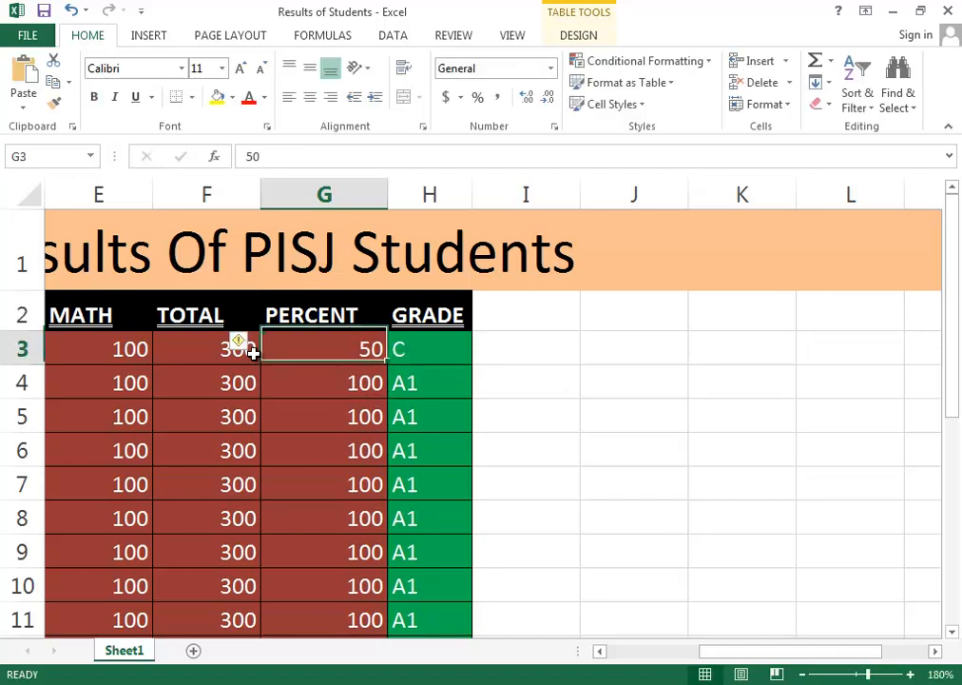
key("Down")
key("Down")
key("Down")
key("Up")
key("Up")
key("Up")
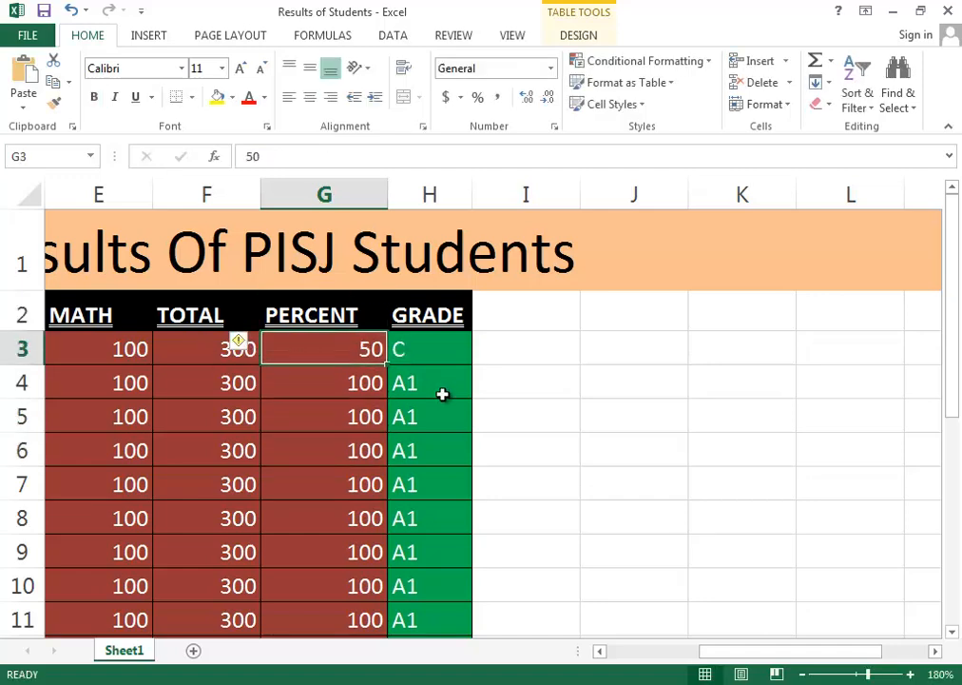
Step: Fill the nested IF formula from H3 down the GRADE column to H23 and check the grade in row 17
left_click(448, 348)
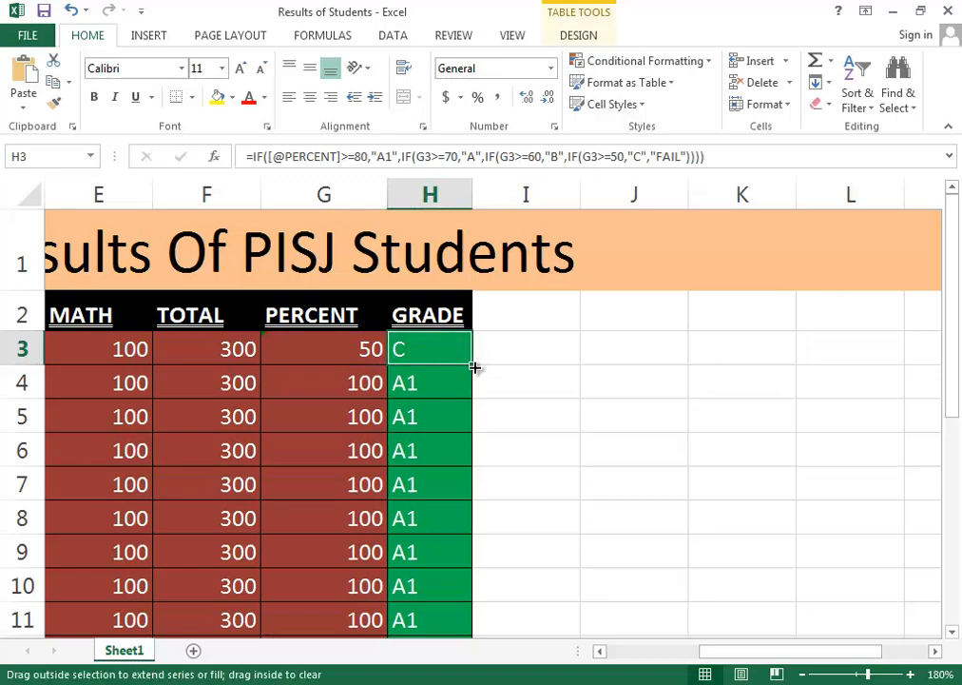
left_click_drag(474, 367, 468, 577)
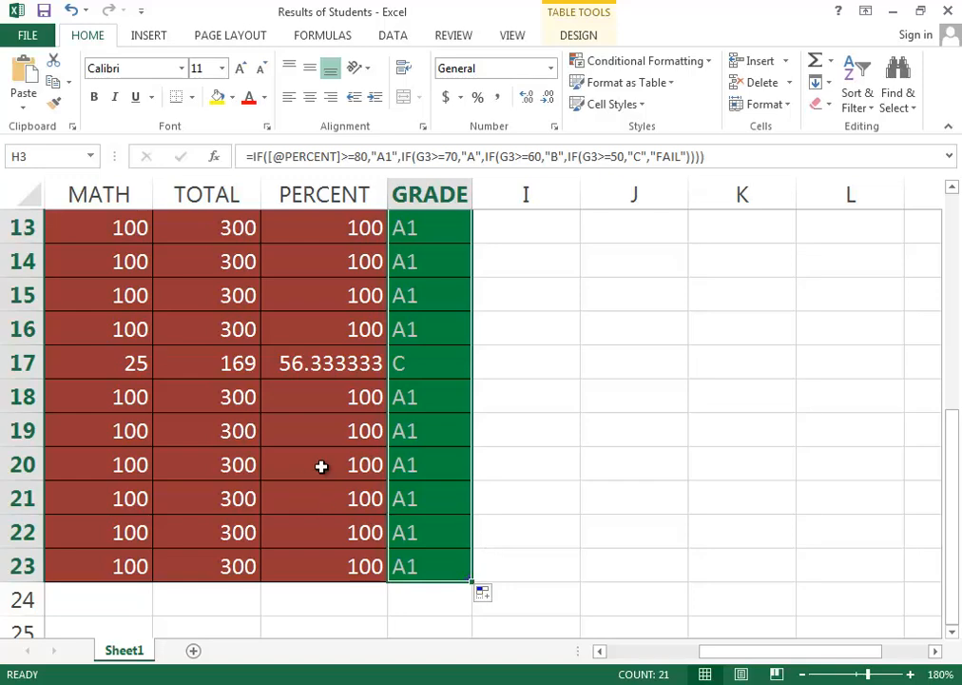
left_click(374, 388)
left_click(381, 363)
left_click(397, 365)
Step: Test the filled-down grade formula in row 19 by entering 456 as the percentage in G19
left_click(364, 421)
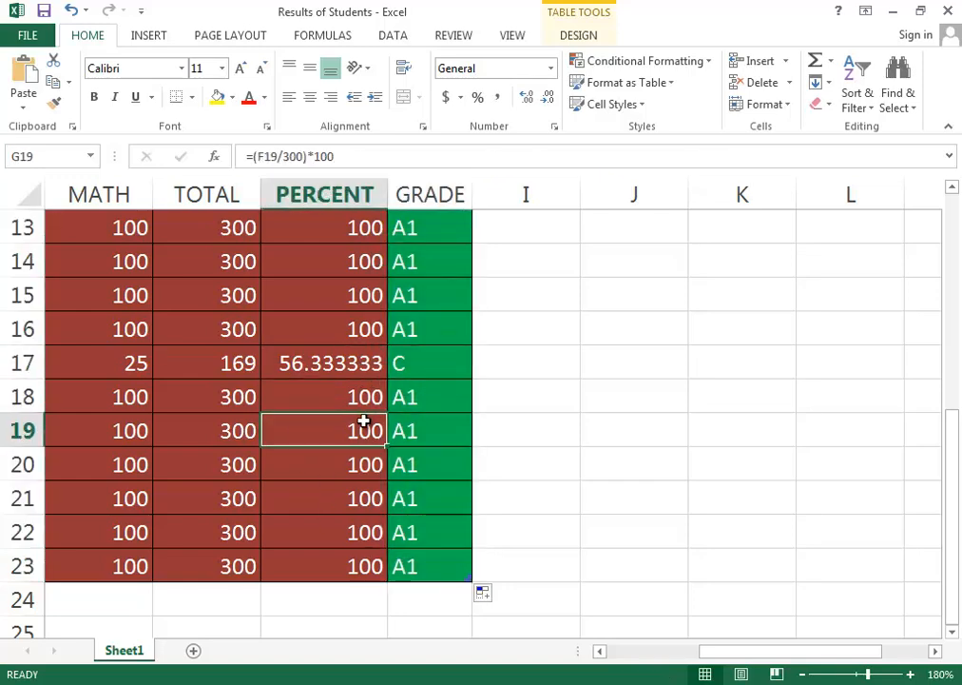
type("456")
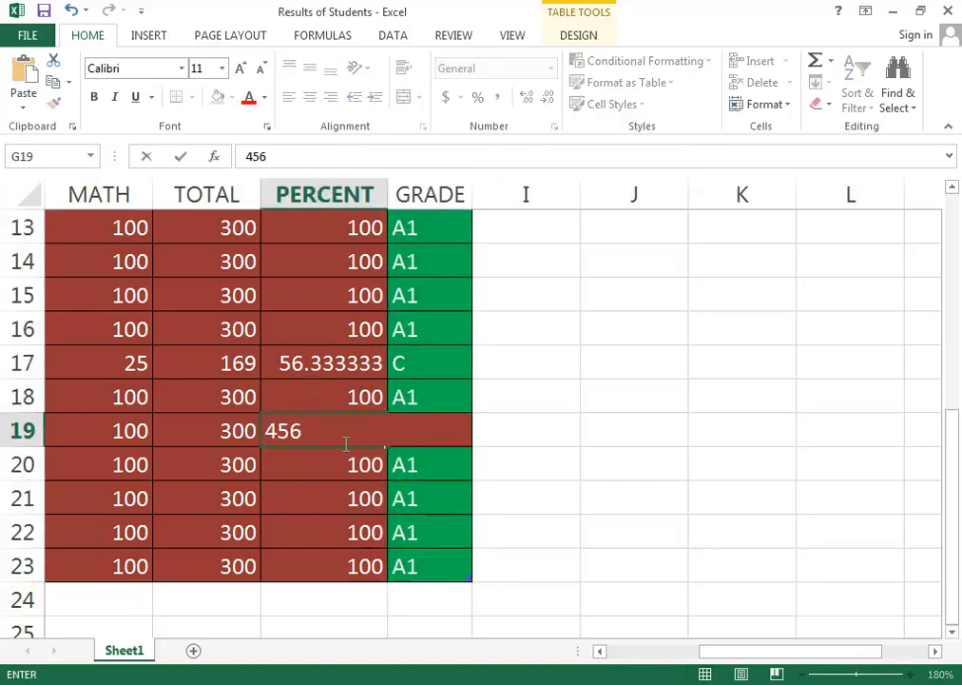
key("Return")
Step: Clear the percentage in G19 and enter 36 to test the grade formula with a failing percentage
left_click(344, 443)
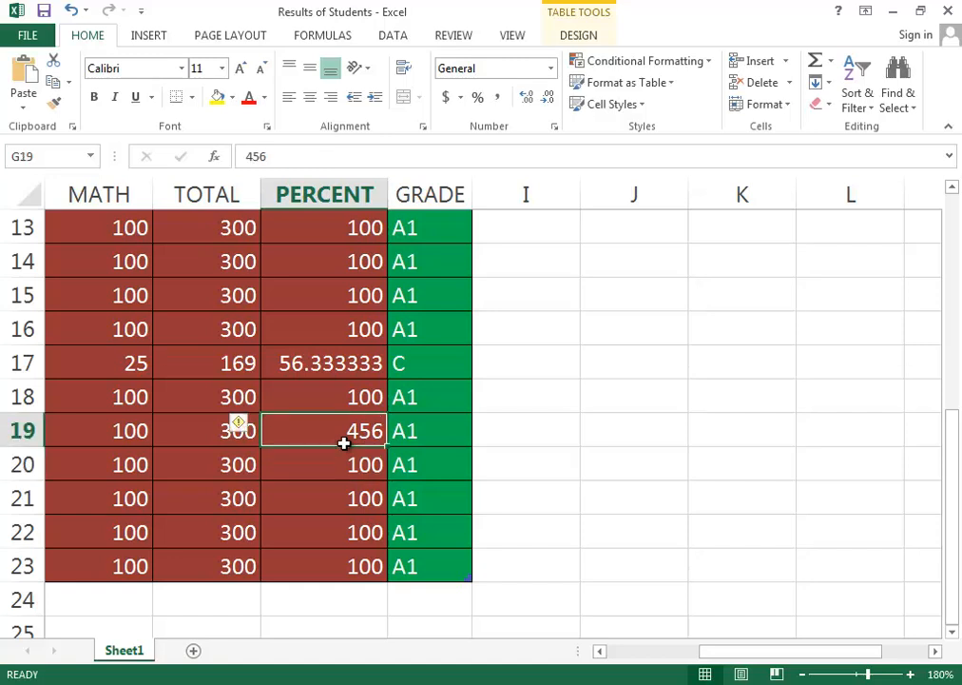
key("End")
key("Delete")
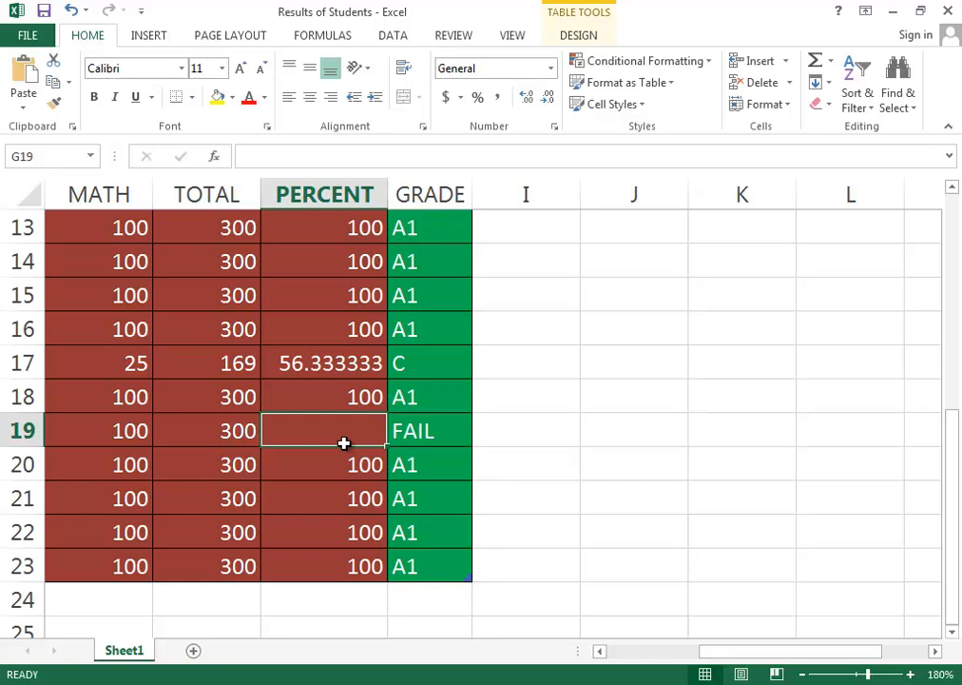
type("36")
key("Return")
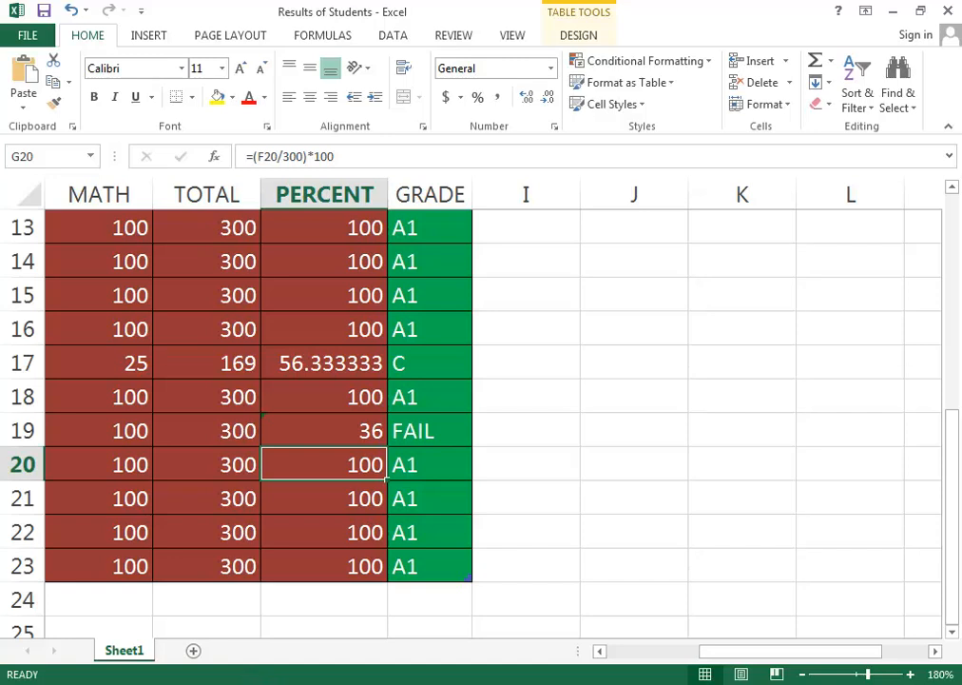
left_click(259, 683)
left_click(908, 621)
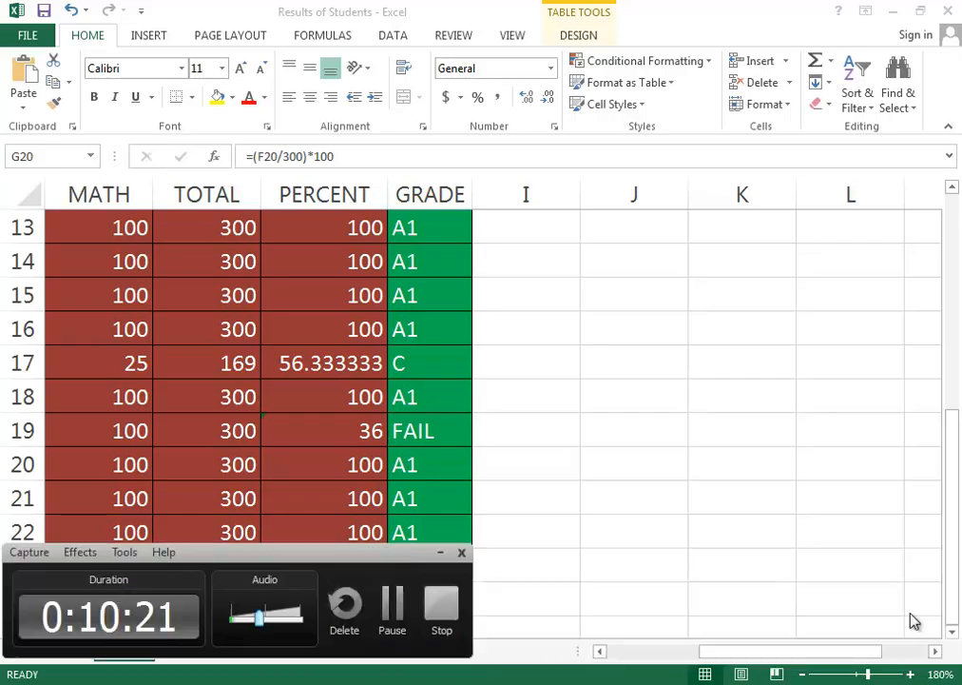